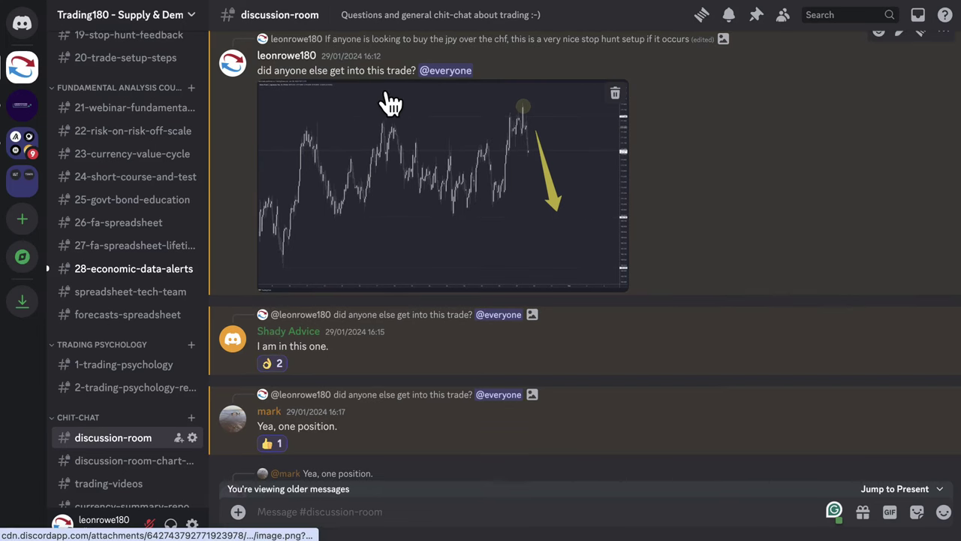
Switch to the CHFJPY hourly chart in TradingView and hide the watchlist to enlarge the chart area.
scroll(410, 114, up, 1)
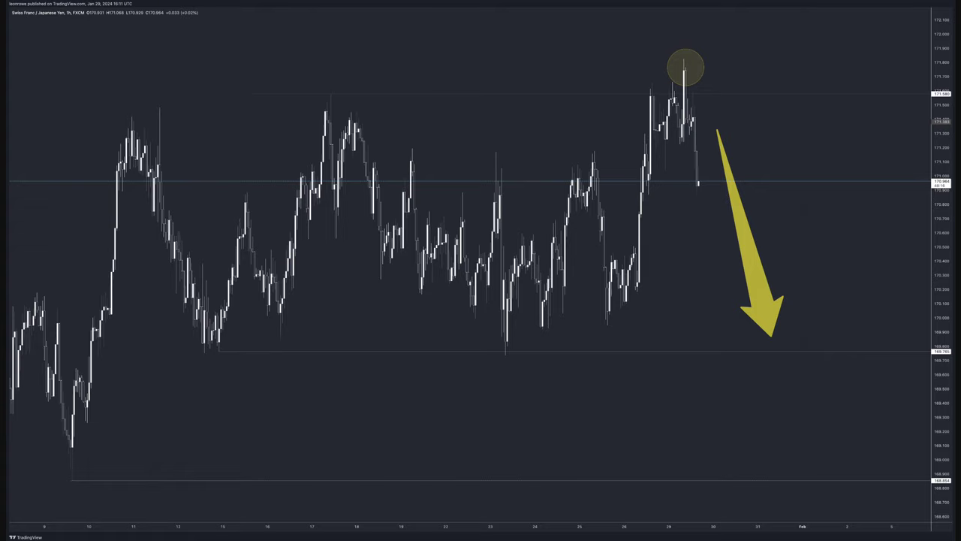
click(247, 11)
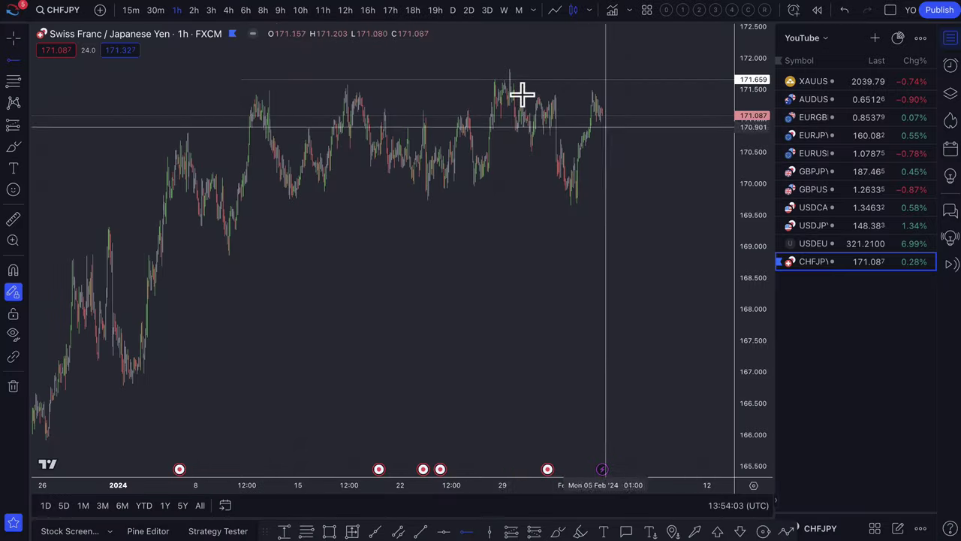
scroll(522, 100, up, 3)
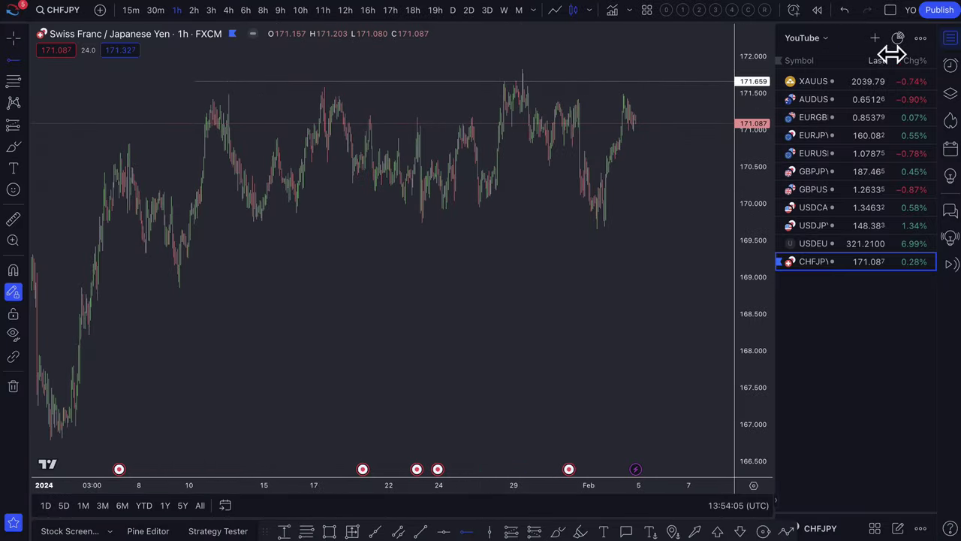
click(949, 43)
scroll(661, 146, up, 5)
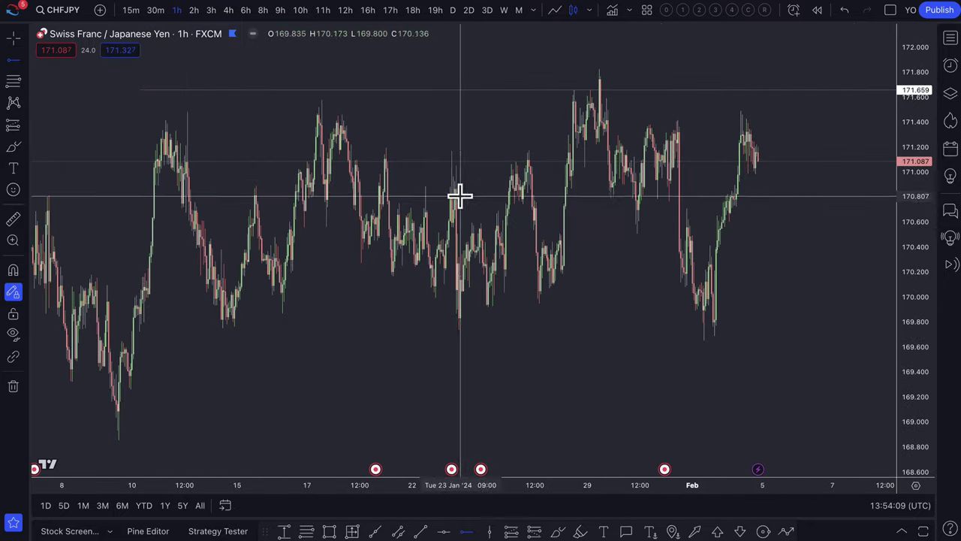
scroll(168, 183, up, 10)
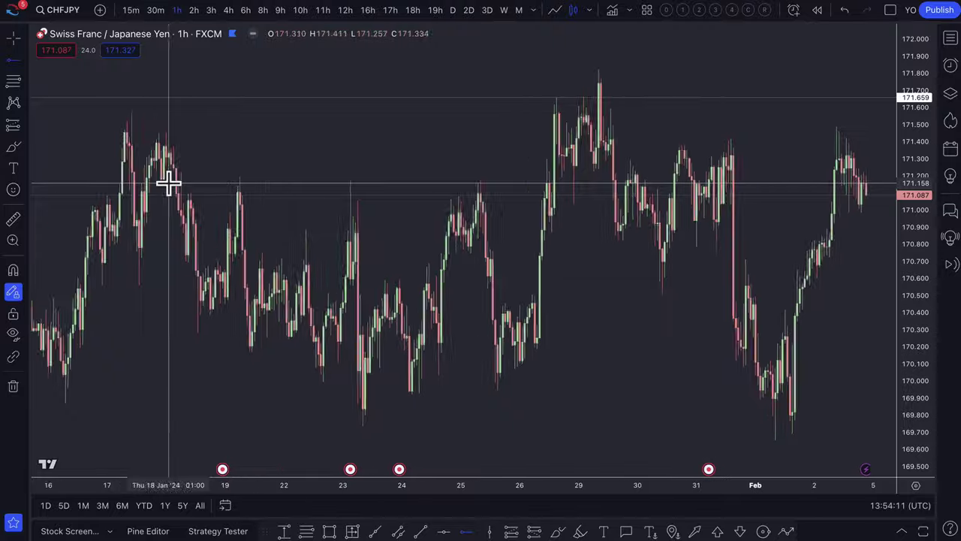
Place a short position at the 29 January 09:00 candle with entry at 171.404 and stop at 171.971.
click(536, 530)
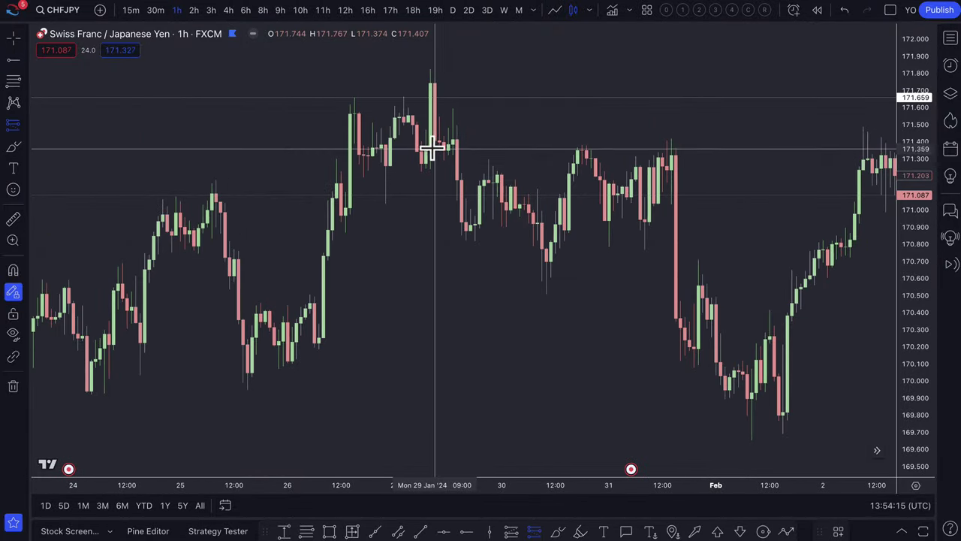
click(435, 140)
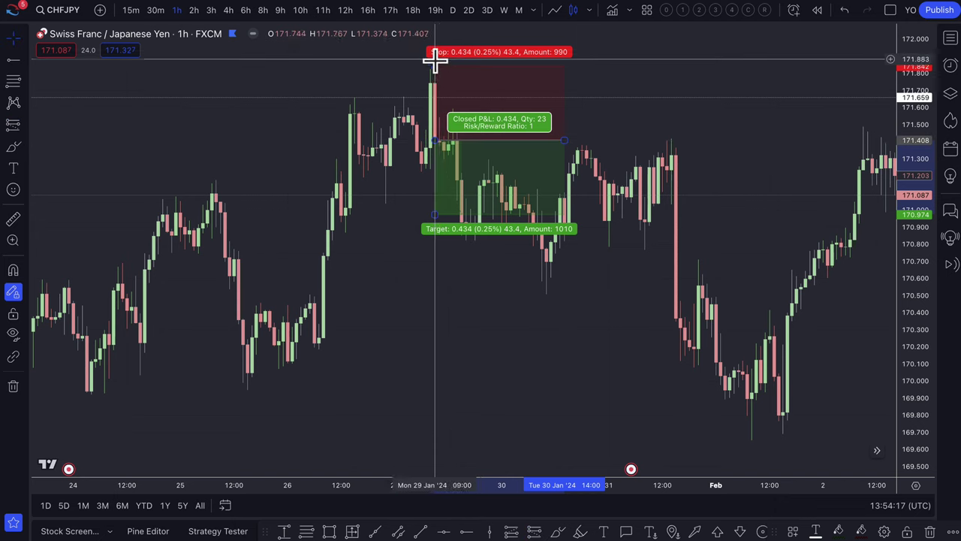
drag(437, 66, 438, 34)
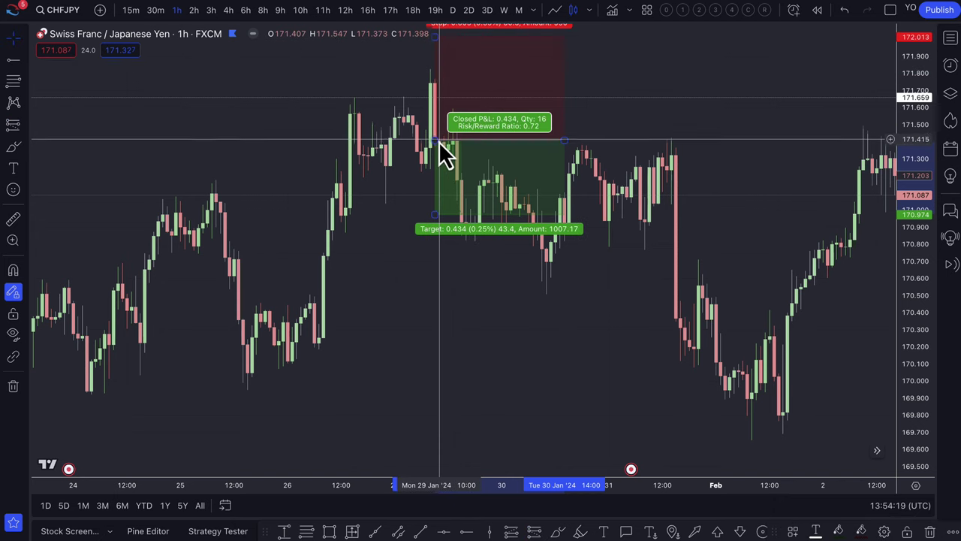
drag(435, 142, 432, 72)
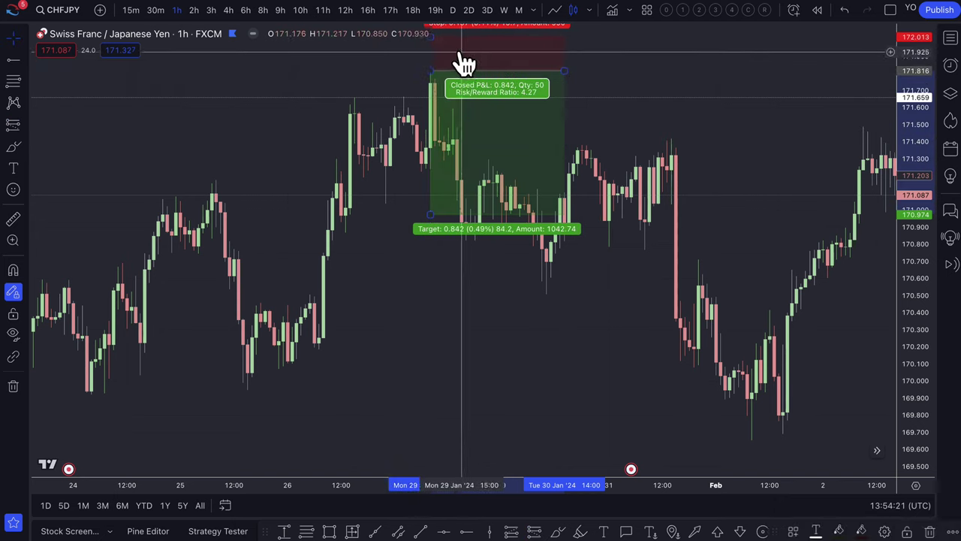
drag(459, 38, 500, 47)
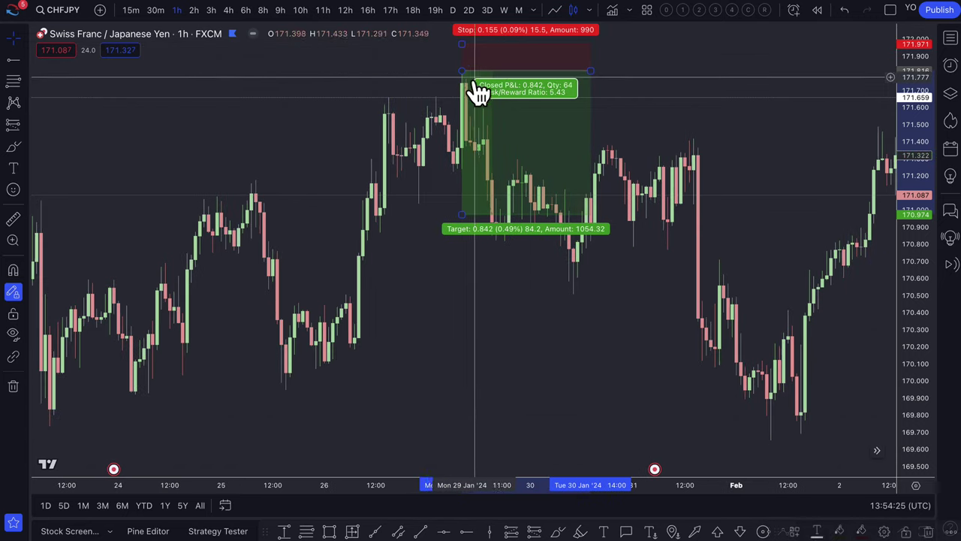
drag(462, 77, 465, 142)
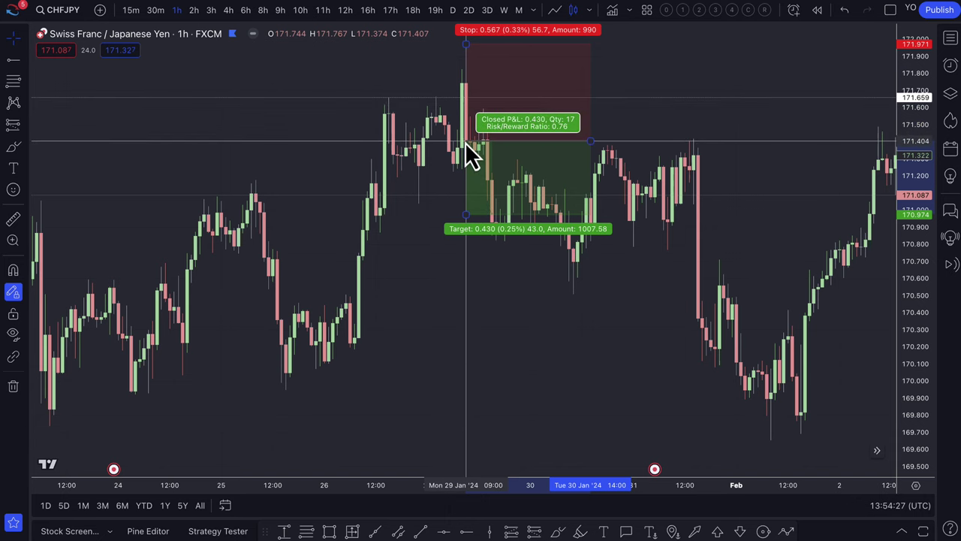
Lower the short position's target to 169.688, near the early February lows.
drag(465, 215, 643, 440)
scroll(644, 440, left, 2)
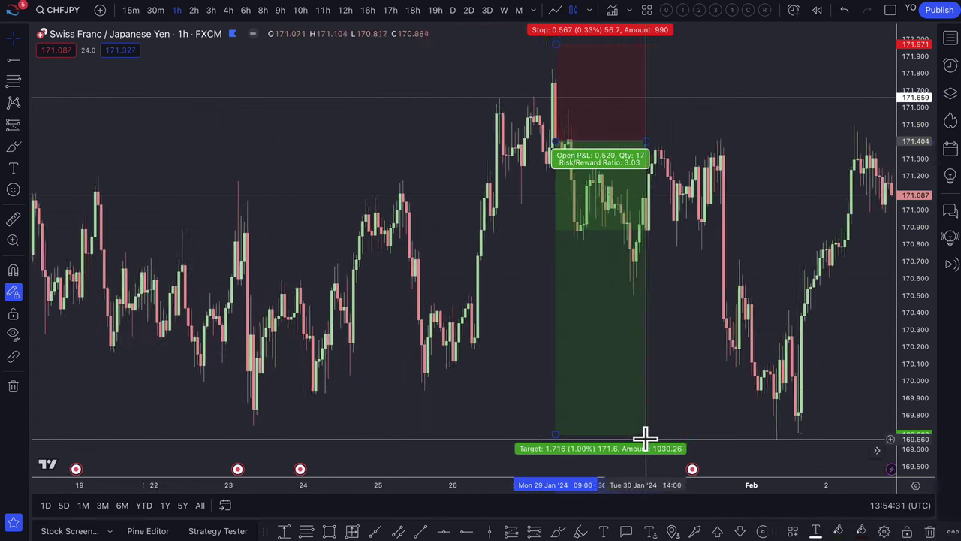
scroll(643, 440, down, 3)
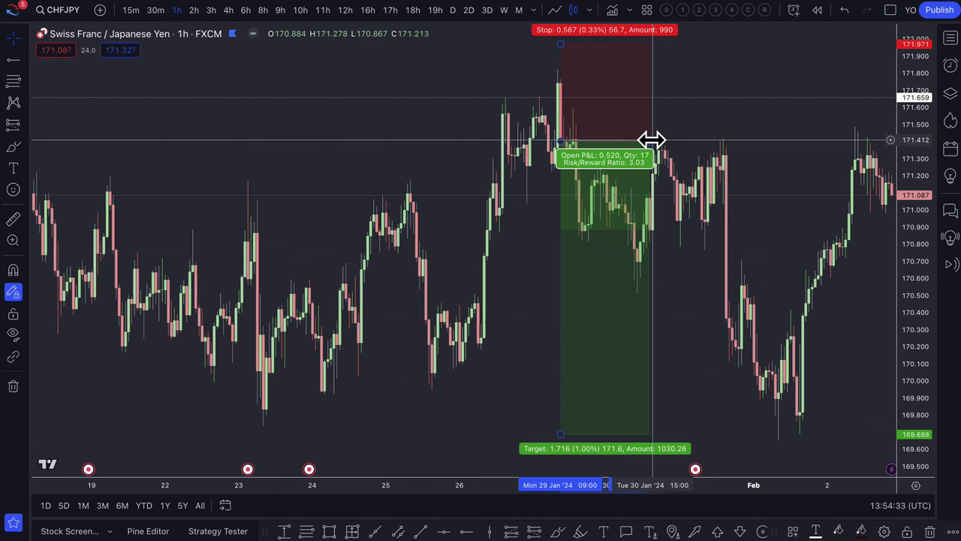
Extend the short position's time span to 6 February 00:00, beyond the latest candle.
drag(652, 140, 822, 152)
scroll(564, 318, down, 2)
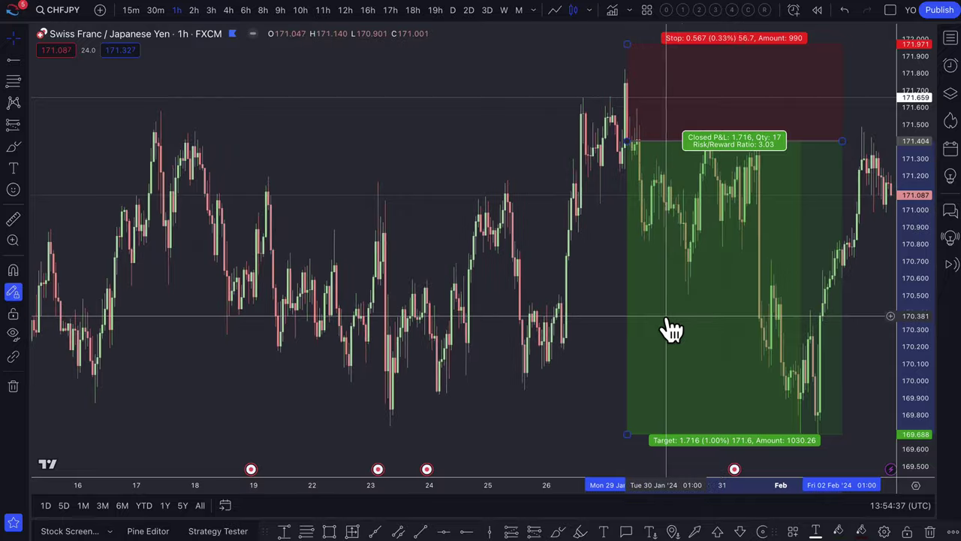
scroll(661, 316, down, 3)
scroll(732, 192, up, 2)
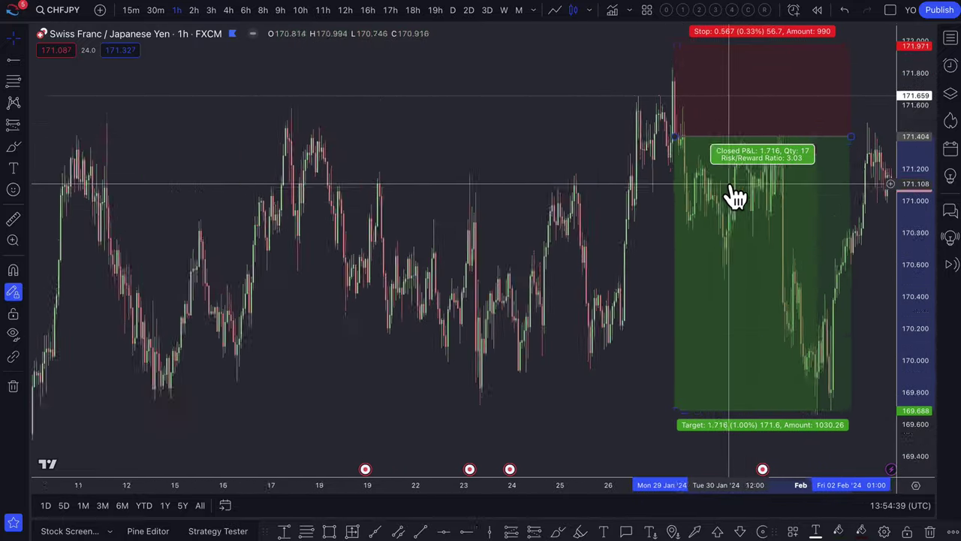
scroll(721, 197, up, 2)
scroll(717, 170, up, 1)
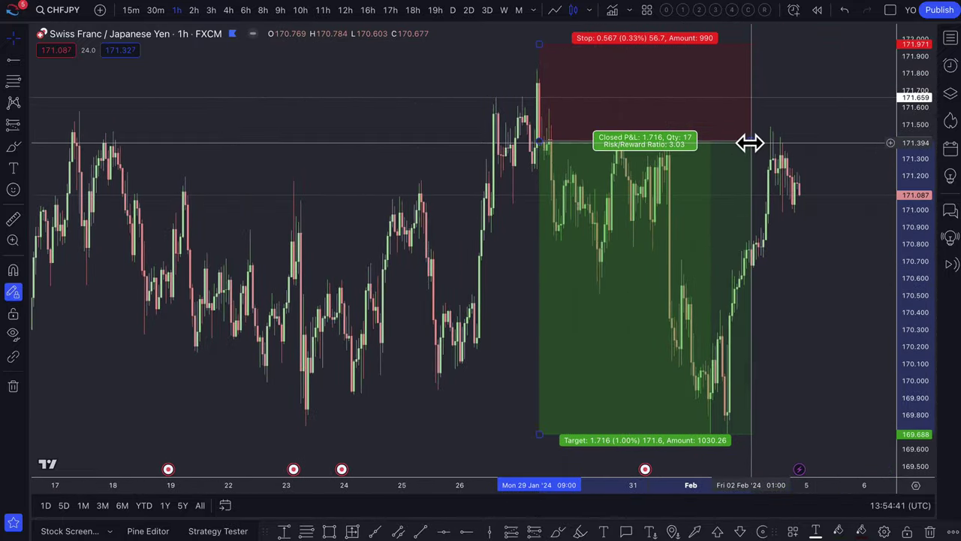
drag(750, 142, 863, 143)
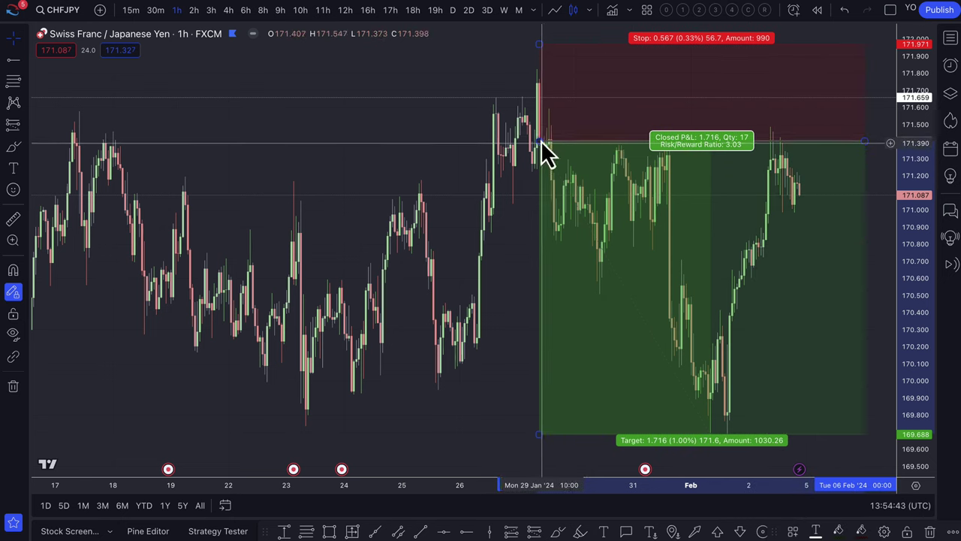
Try a short position target of 170.838 for a 1:1 ratio, and one of 169.422 for a 3.5 ratio.
drag(543, 373, 532, 236)
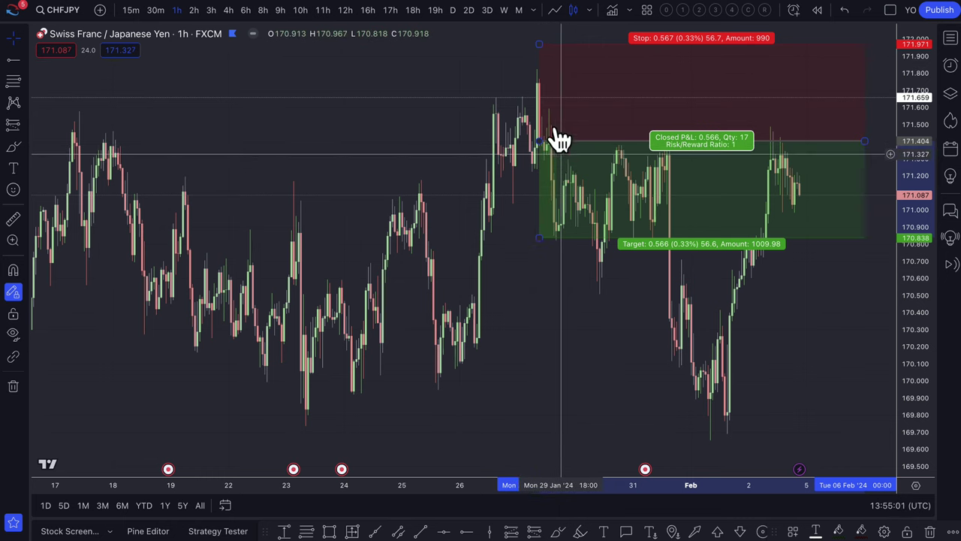
scroll(623, 240, down, 5)
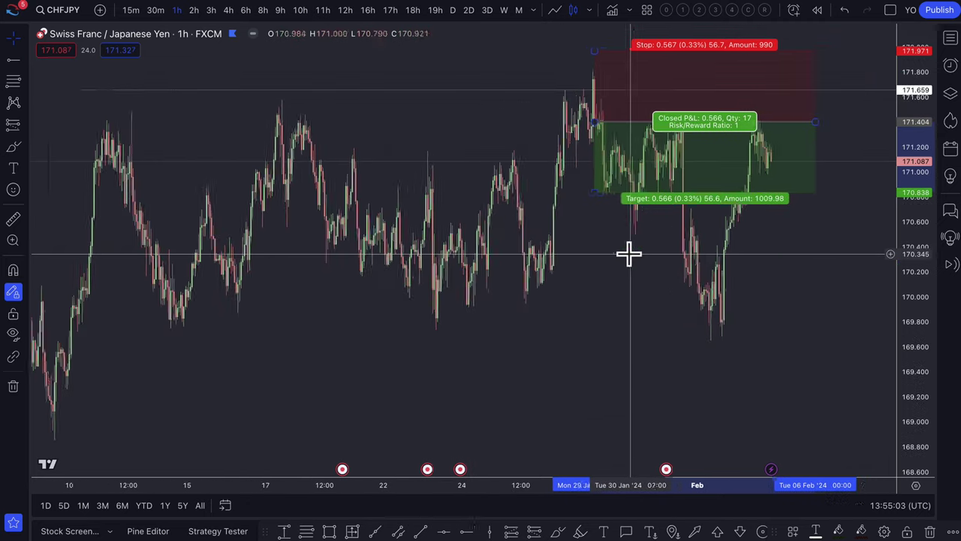
drag(609, 199, 606, 369)
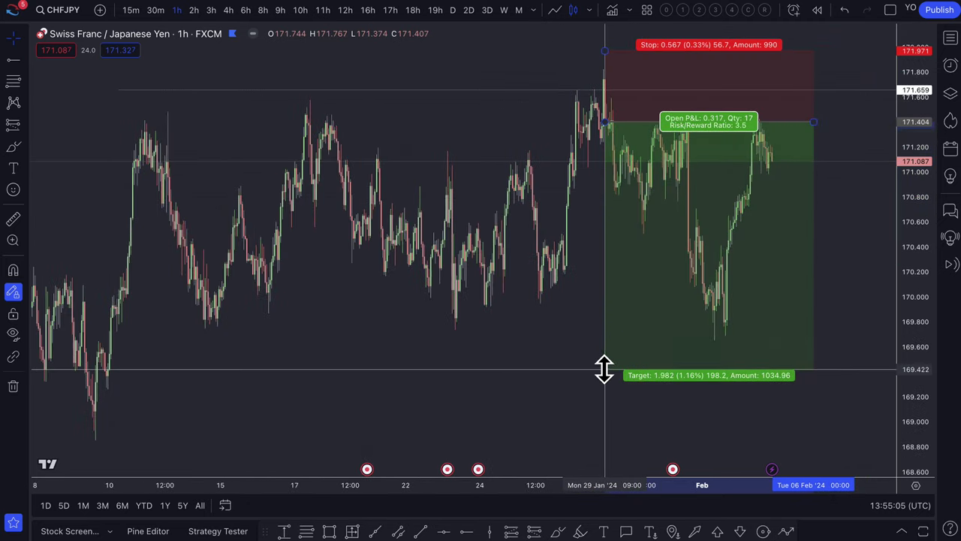
Show the chart on the daily timeframe and set the short position's target to 164.938, above the December lows.
click(143, 505)
scroll(413, 322, down, 5)
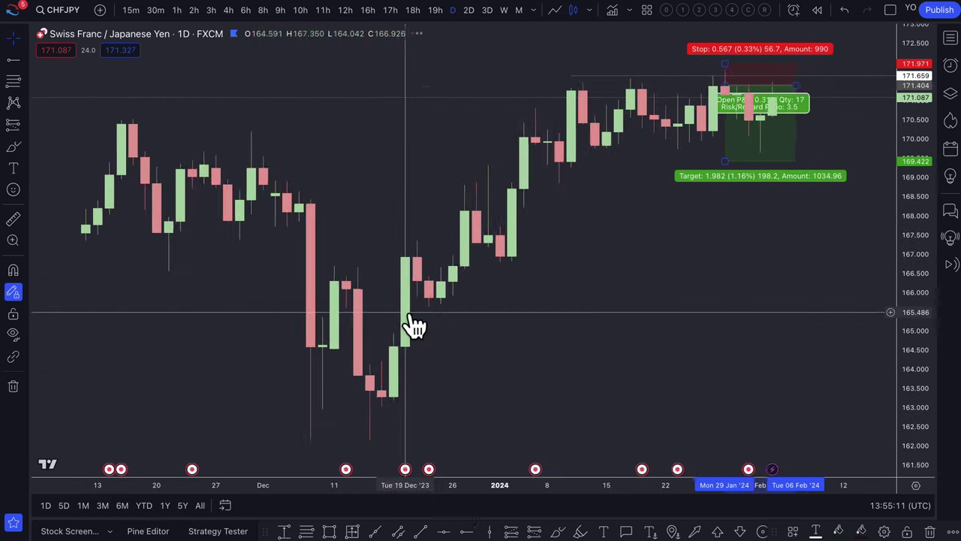
drag(745, 162, 699, 393)
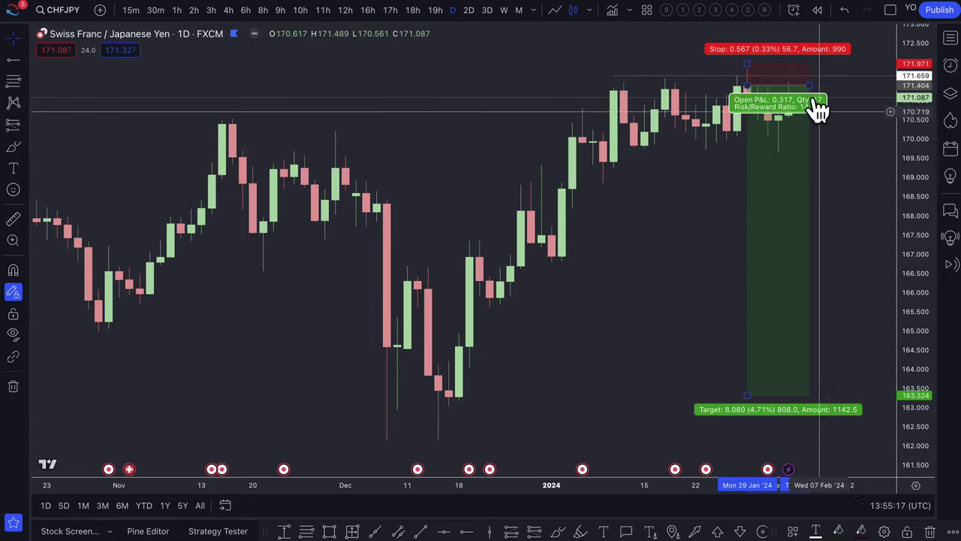
scroll(763, 164, up, 1)
scroll(765, 150, up, 1)
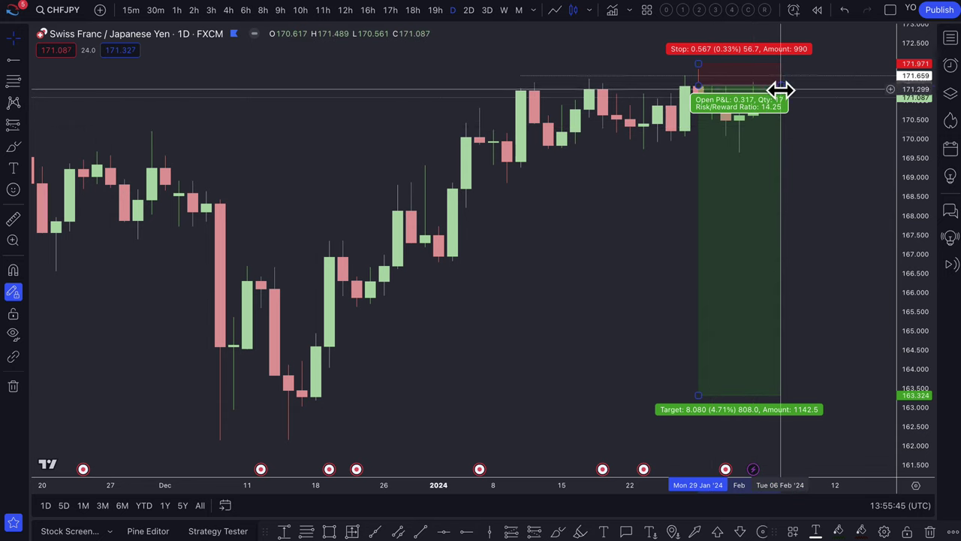
drag(695, 396, 715, 333)
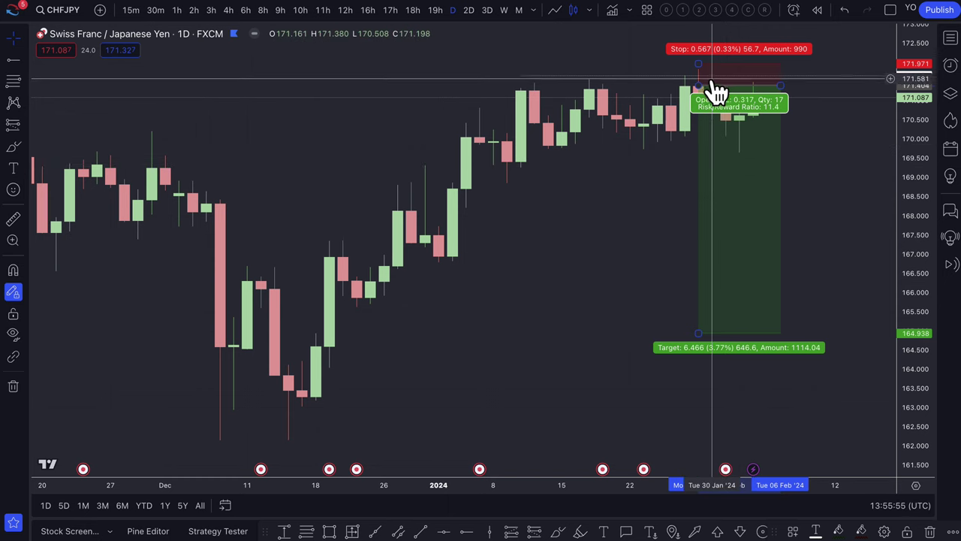
Return the chart to the one-hour timeframe and examine the short position against the January price range.
click(178, 11)
scroll(515, 268, down, 5)
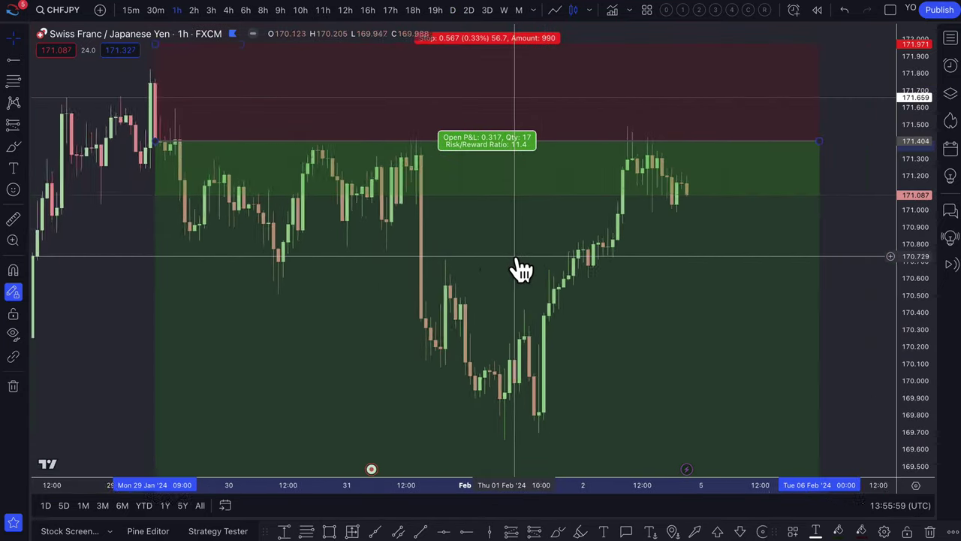
scroll(516, 268, down, 5)
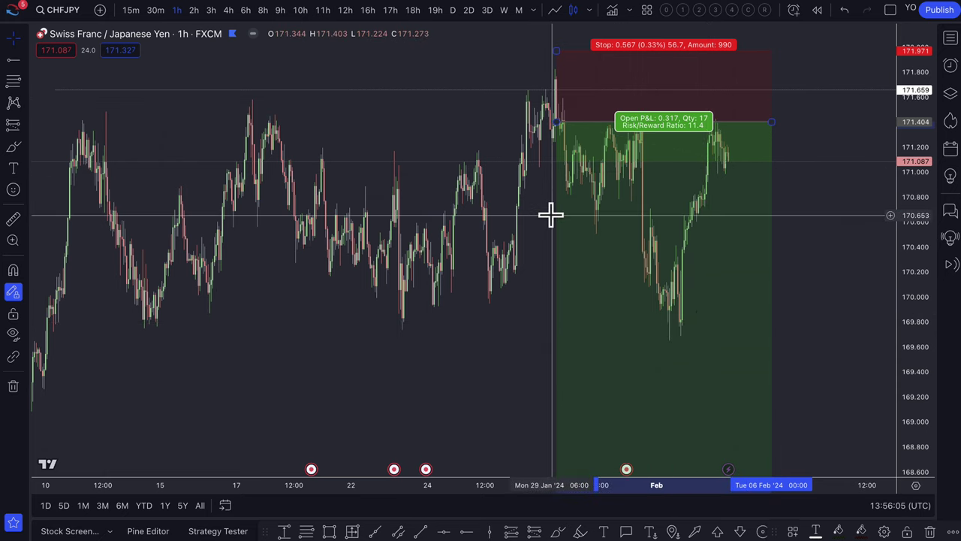
scroll(552, 215, down, 2)
scroll(551, 215, down, 3)
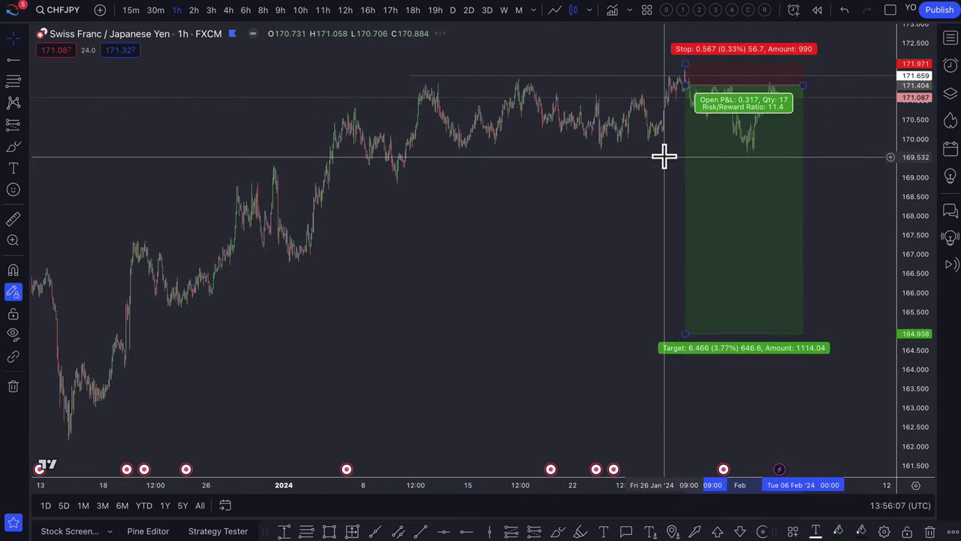
scroll(732, 127, up, 1)
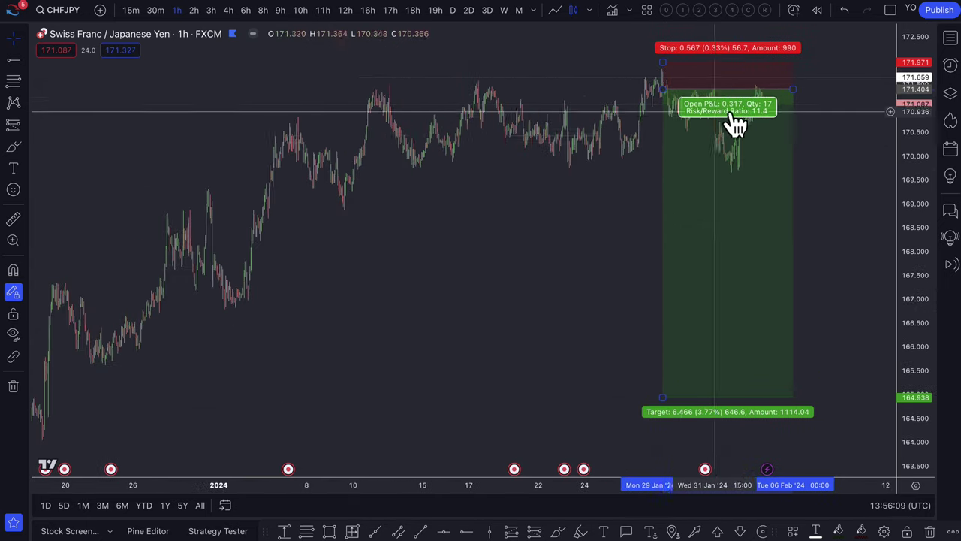
scroll(799, 109, up, 3)
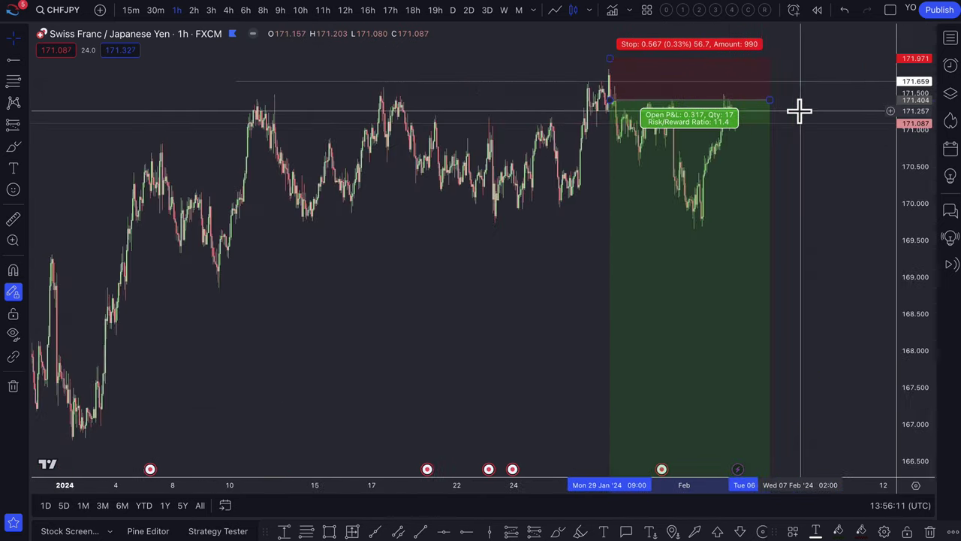
scroll(556, 177, up, 2)
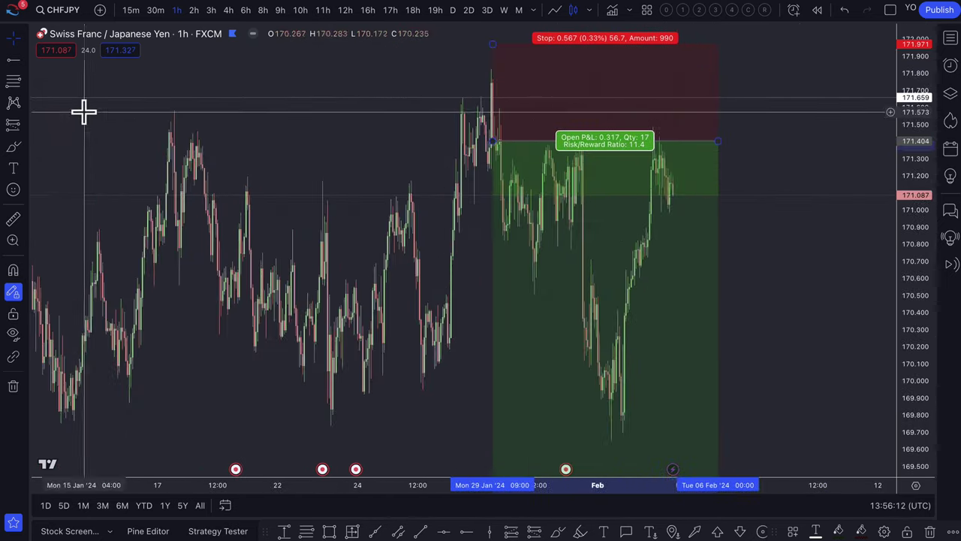
Draw a path from the latest price up to about 172.04 above the stop and back down to about 171.1 near 7 February.
click(25, 148)
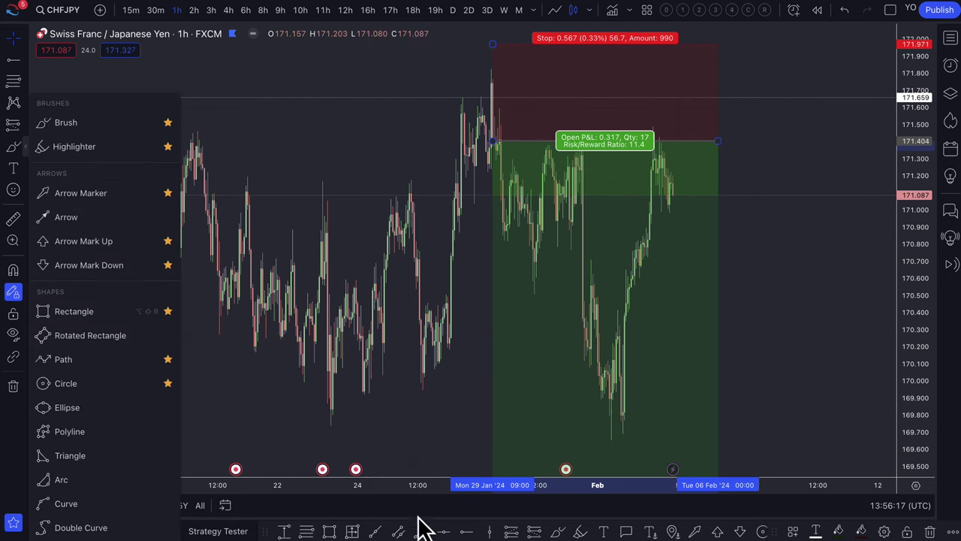
click(276, 535)
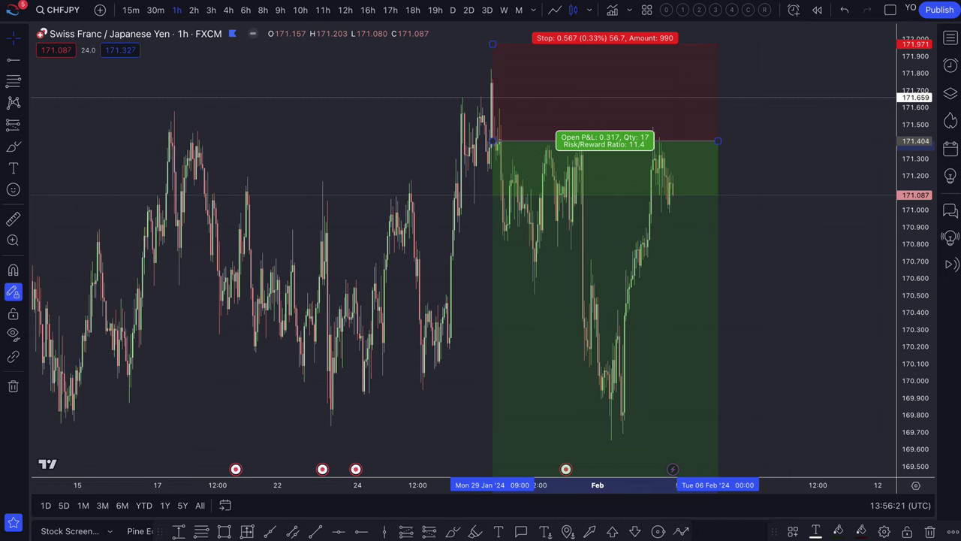
click(681, 531)
click(704, 96)
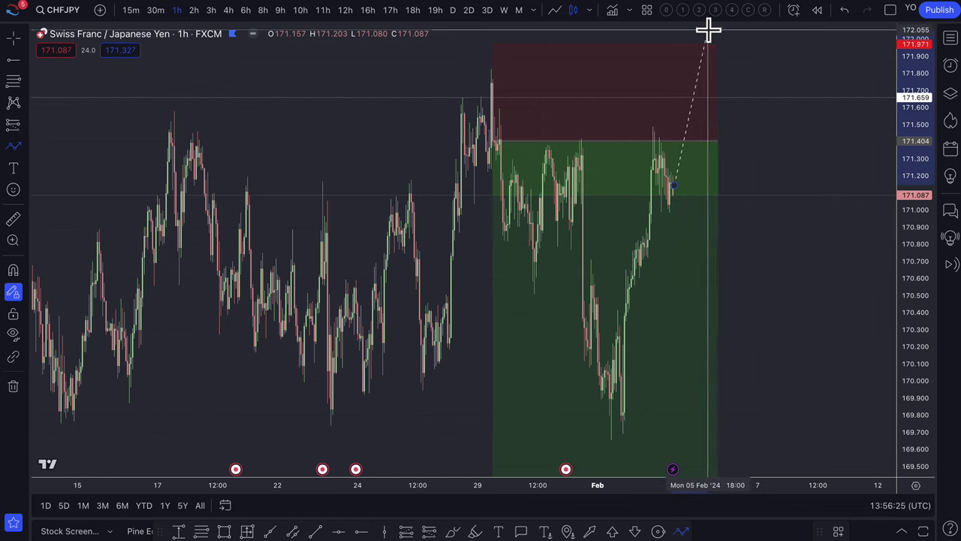
click(709, 31)
double_click(758, 189)
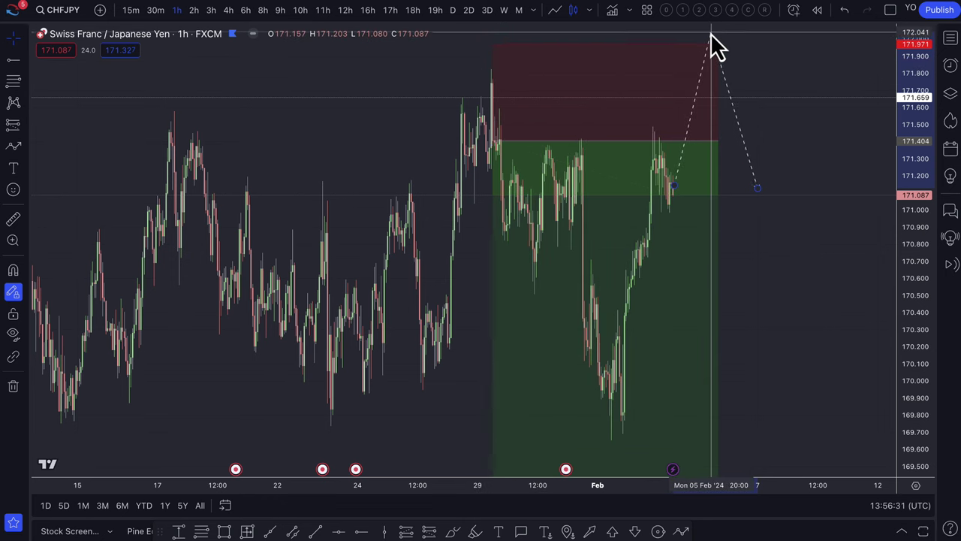
click(569, 96)
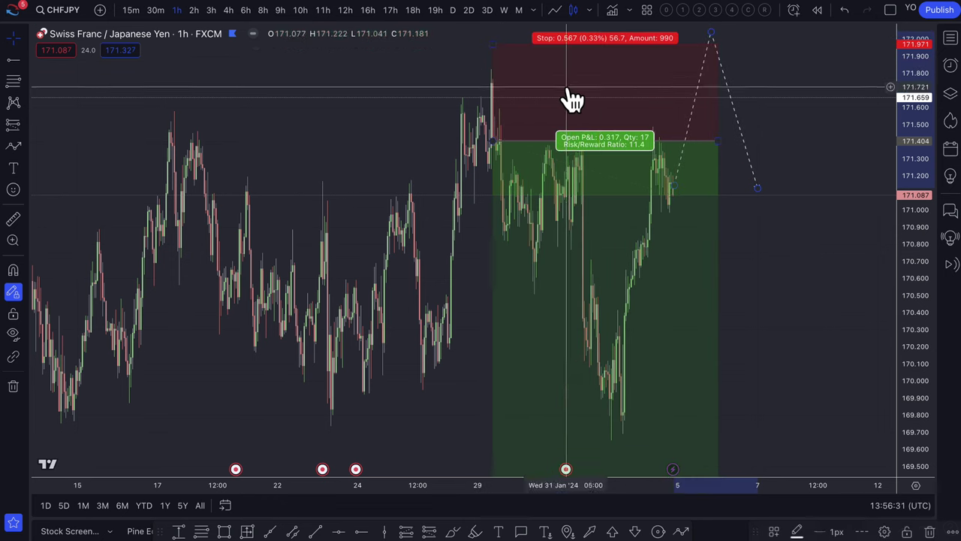
Move the end of the CHFJPY price path down to about 168.9, near 8 February.
click(480, 90)
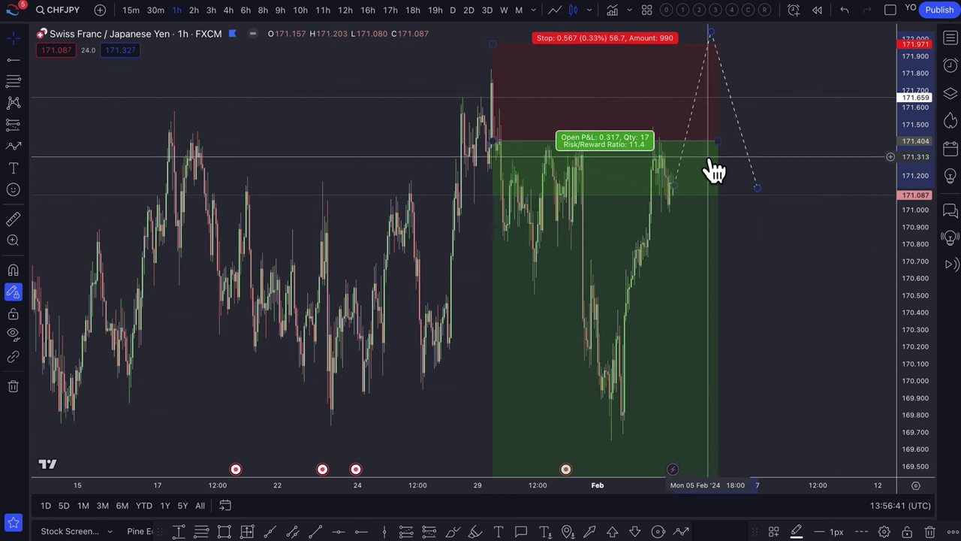
scroll(714, 167, down, 1)
mouse_move(727, 43)
mouse_down()
mouse_move(730, 34)
mouse_move(721, 49)
mouse_up()
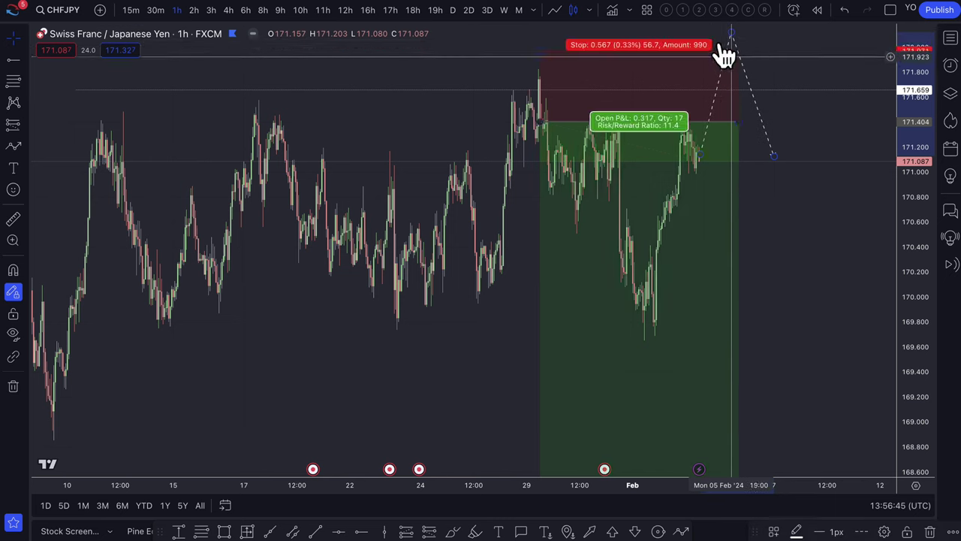
drag(774, 154, 812, 431)
scroll(742, 432, down, 2)
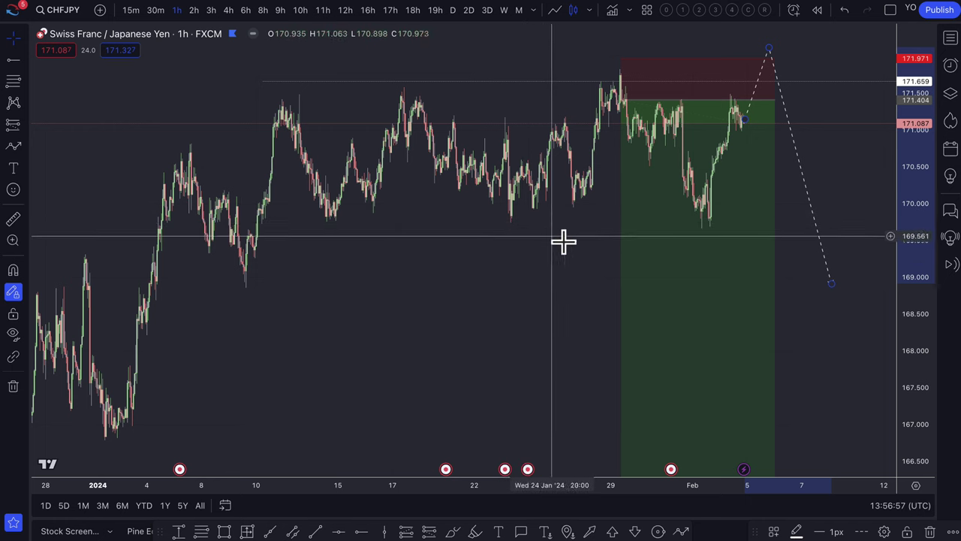
scroll(600, 256, down, 3)
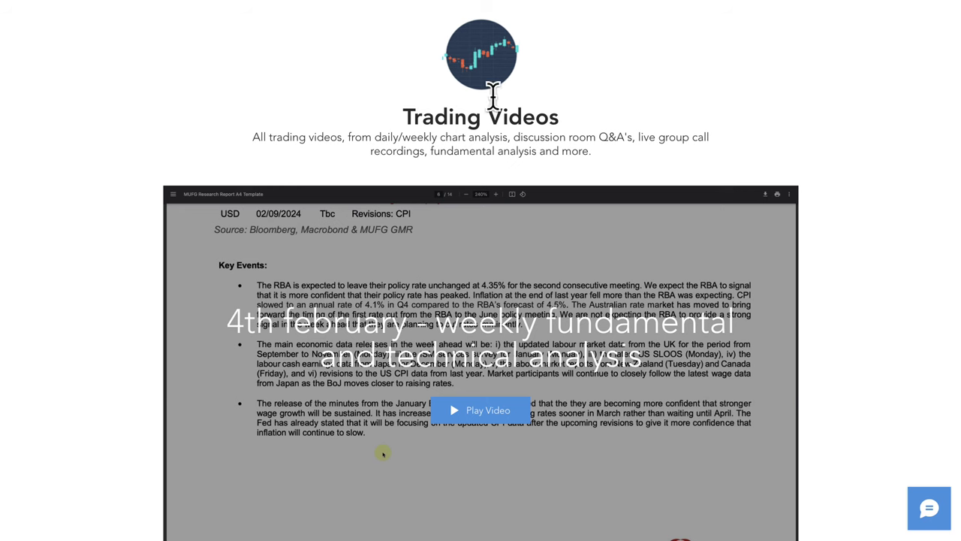
Switch to the Trading Videos page and look through the featured 4th february weekly analysis and the list of earlier videos.
scroll(83, 221, down, 3)
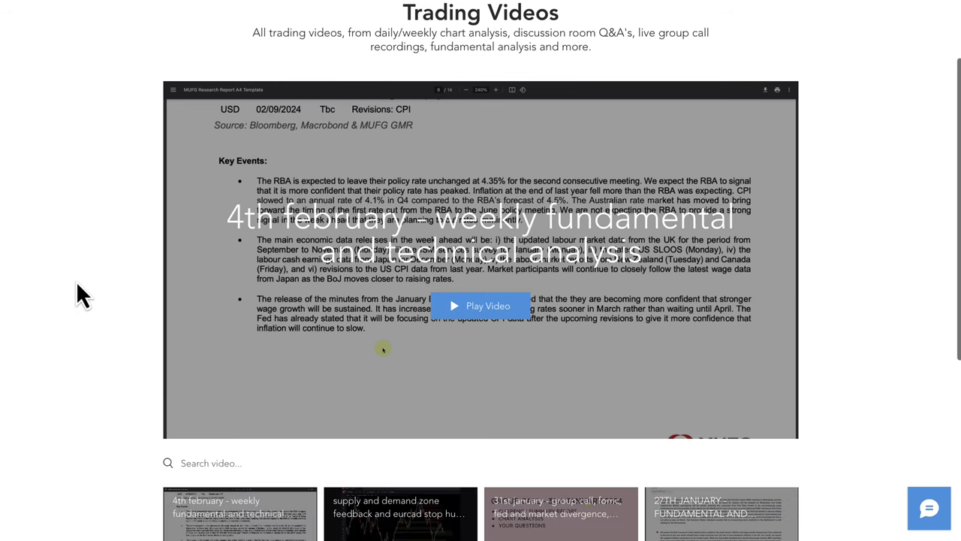
scroll(89, 244, up, 1)
scroll(84, 265, up, 1)
scroll(75, 360, down, 2)
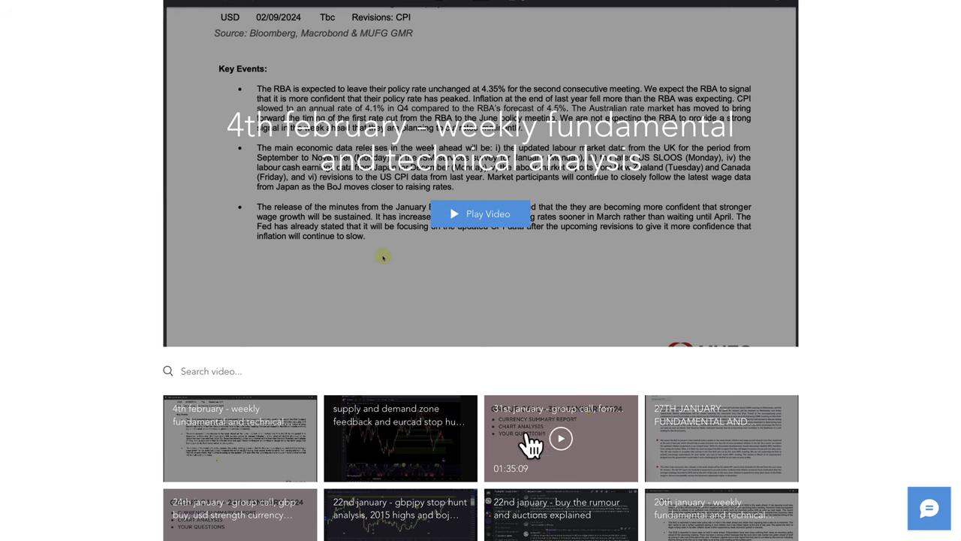
scroll(574, 465, down, 2)
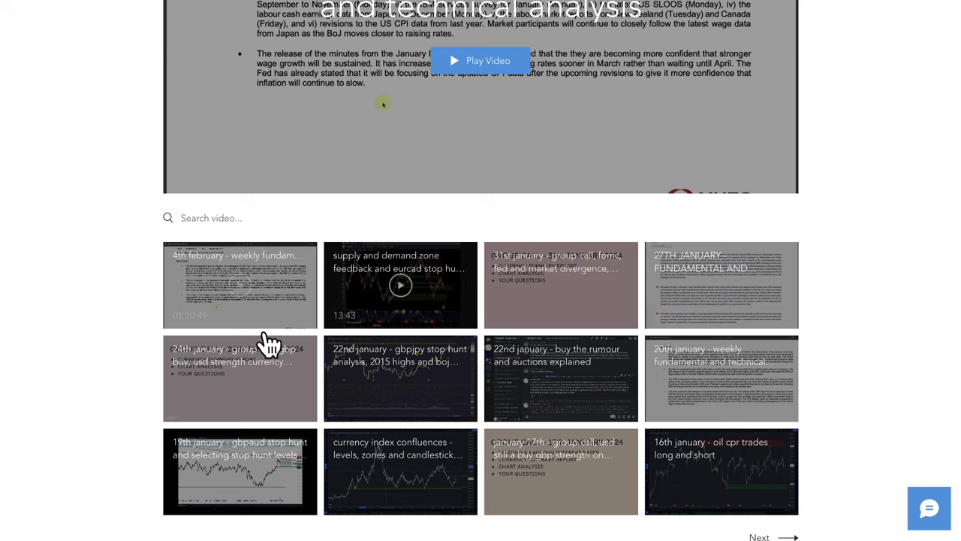
scroll(499, 351, up, 1)
scroll(100, 332, up, 3)
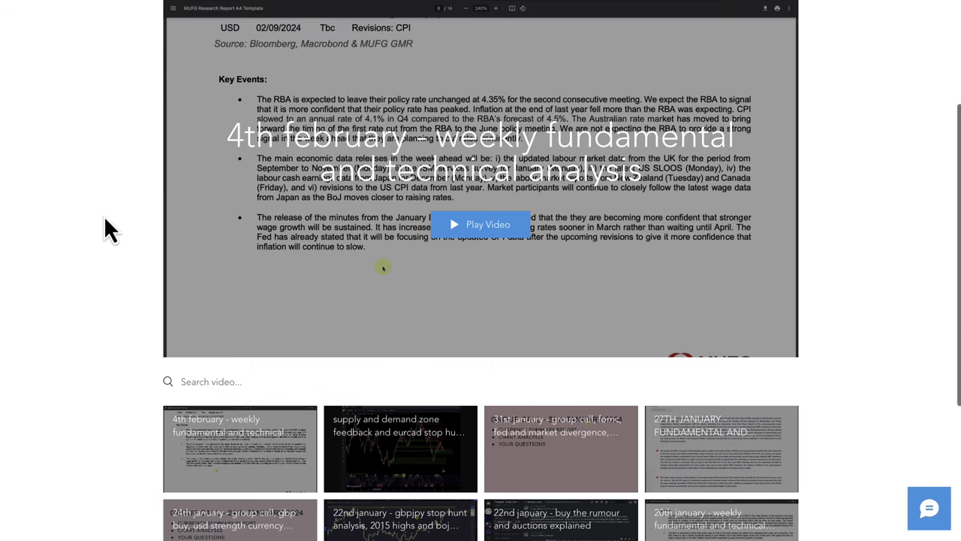
scroll(105, 225, up, 3)
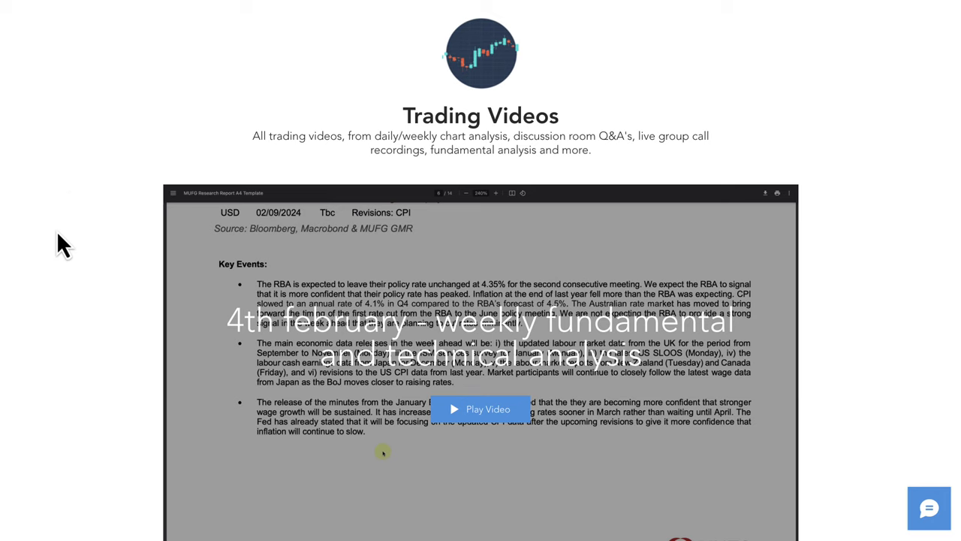
scroll(83, 344, down, 1)
scroll(81, 345, down, 1)
scroll(301, 308, up, 1)
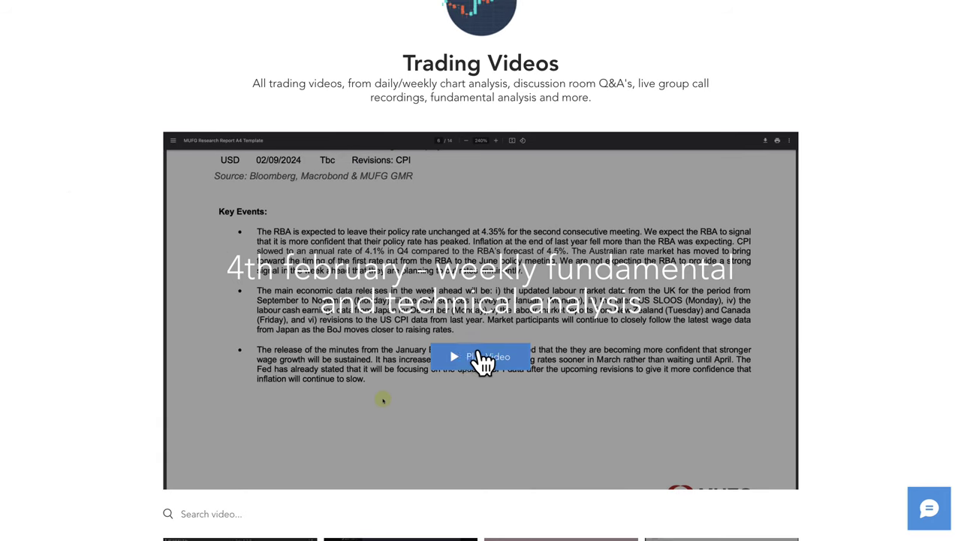
scroll(375, 247, up, 2)
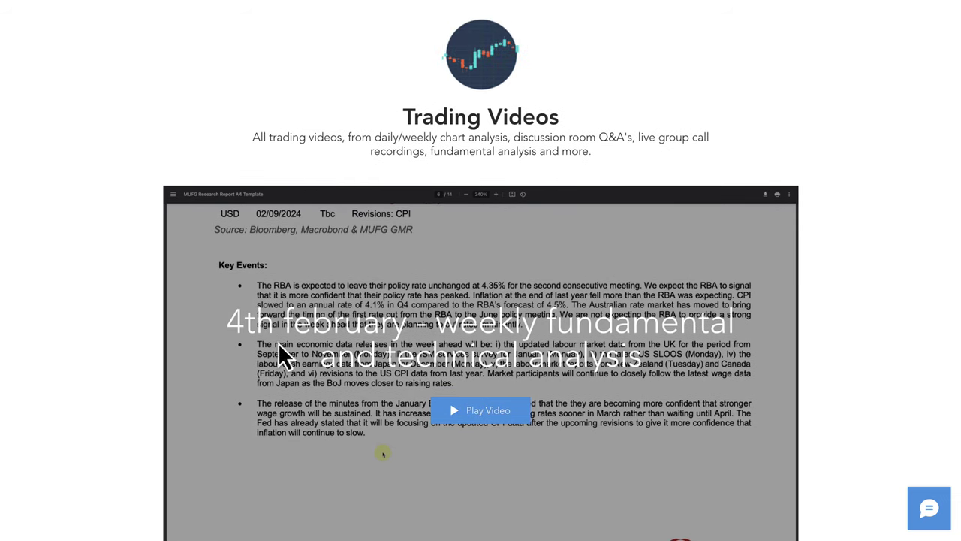
scroll(363, 353, down, 3)
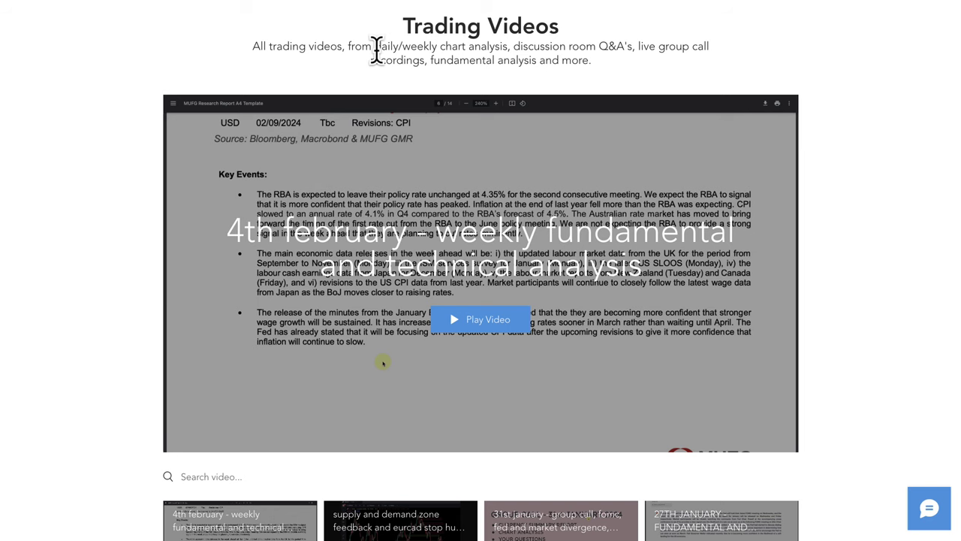
scroll(418, 45, up, 3)
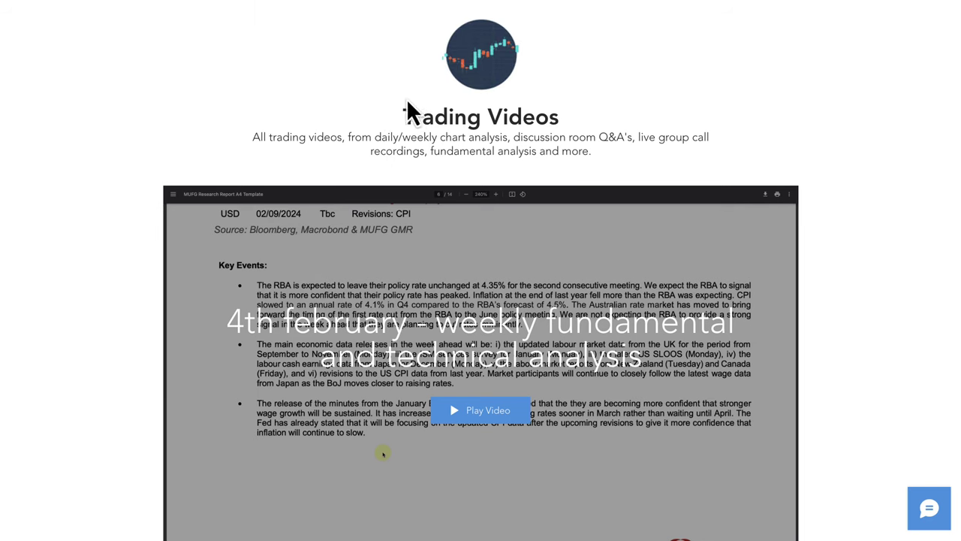
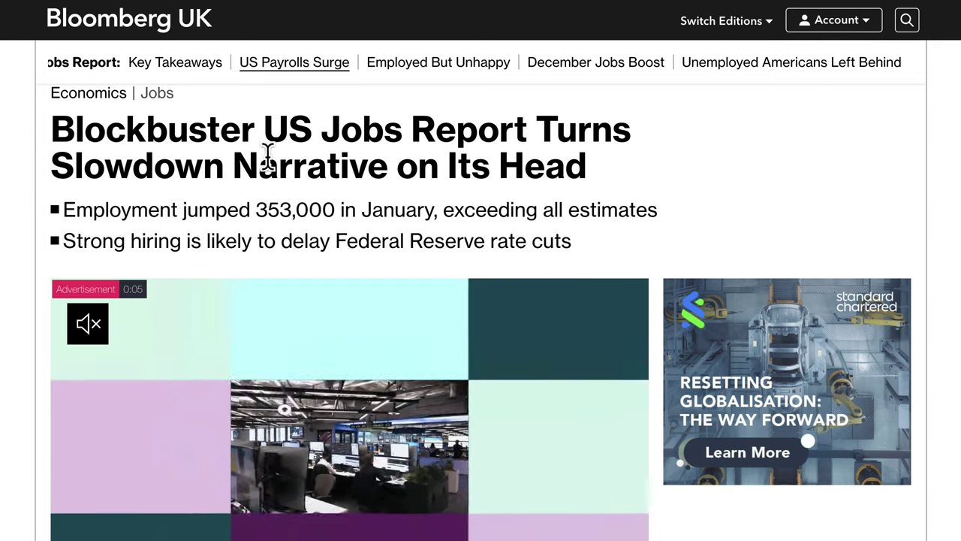
Read the Bloomberg US jobs report headline and summary points, highlighting the phrase "delay Federal Reserve rate cuts".
drag(51, 129, 491, 251)
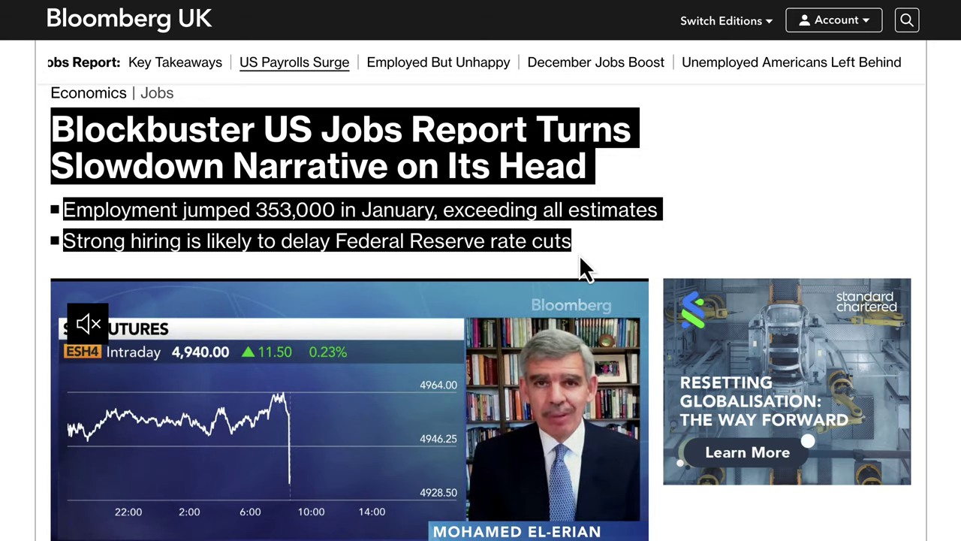
scroll(612, 232, down, 1)
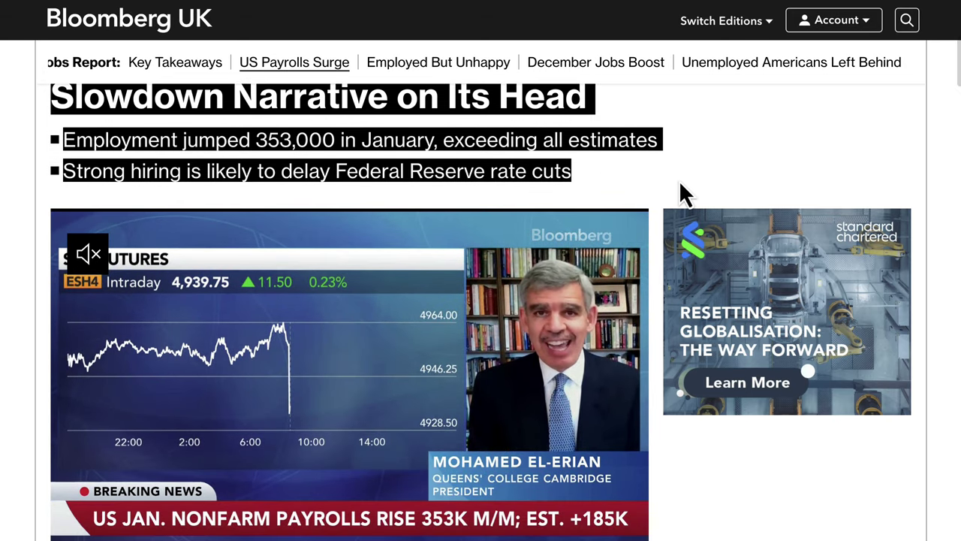
scroll(679, 181, up, 2)
click(654, 192)
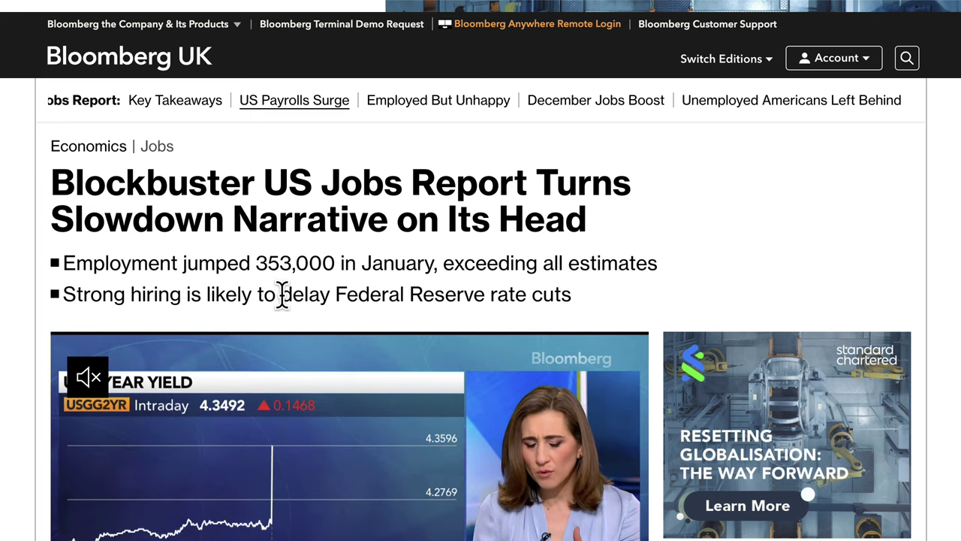
drag(281, 294, 384, 304)
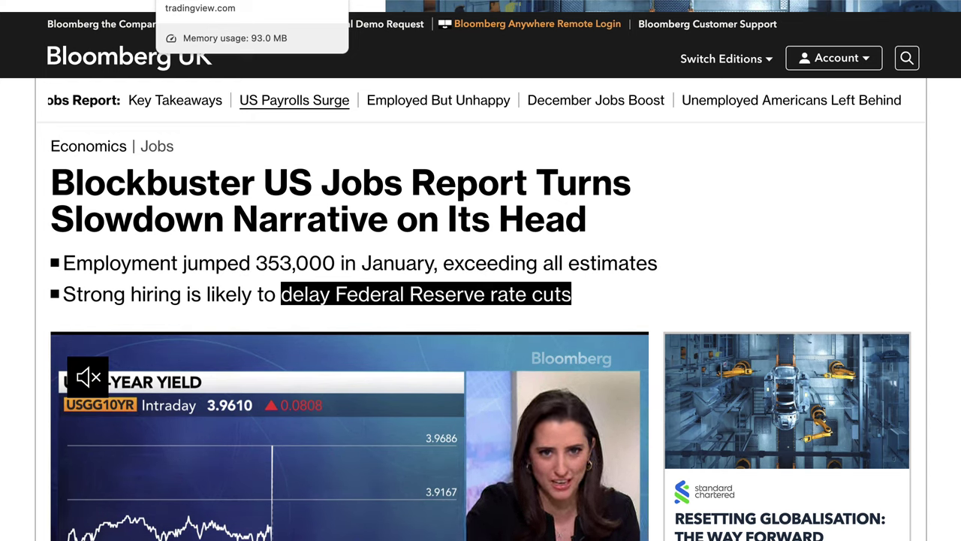
Switch back to TradingView's US dollar index chart, hide the watchlist and examine the daily candles at the yellow resistance zone.
click(200, 2)
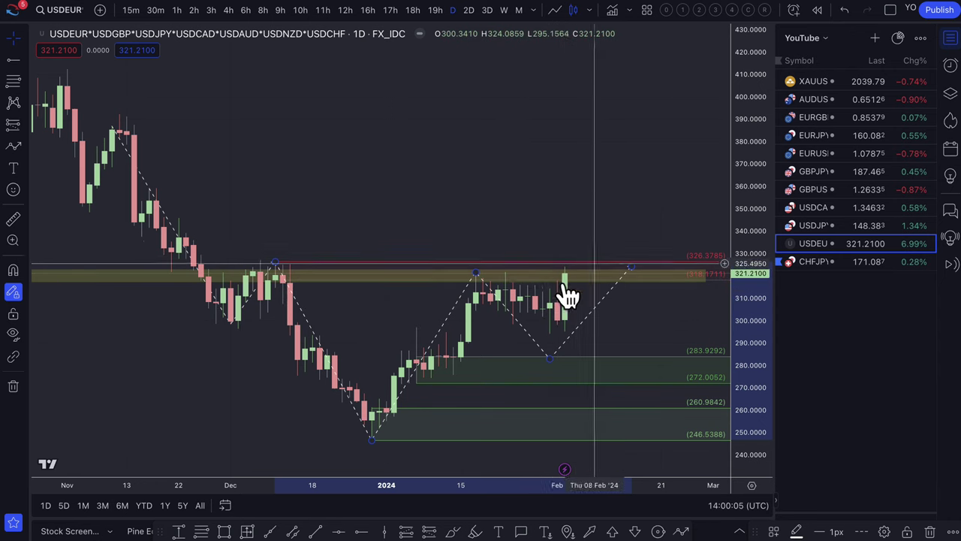
scroll(392, 249, down, 3)
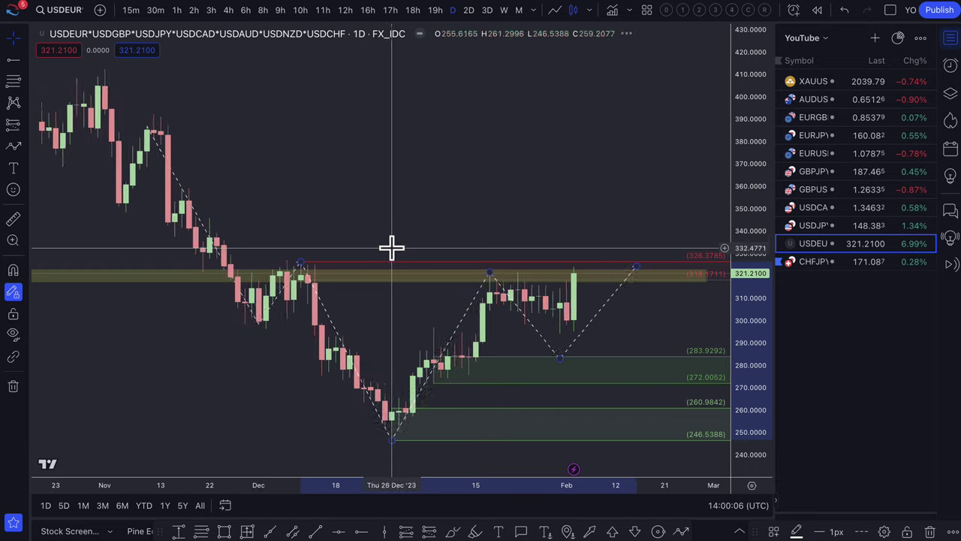
click(950, 40)
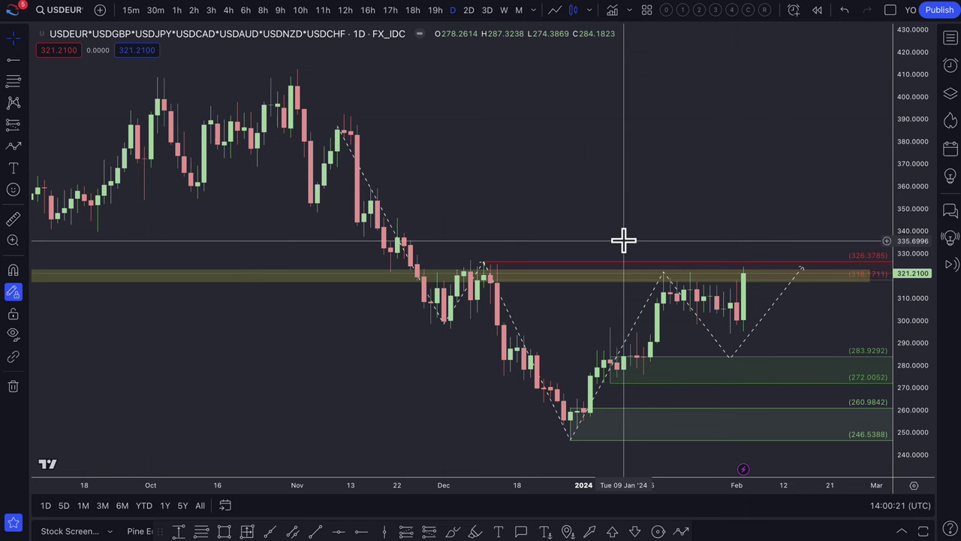
click(710, 277)
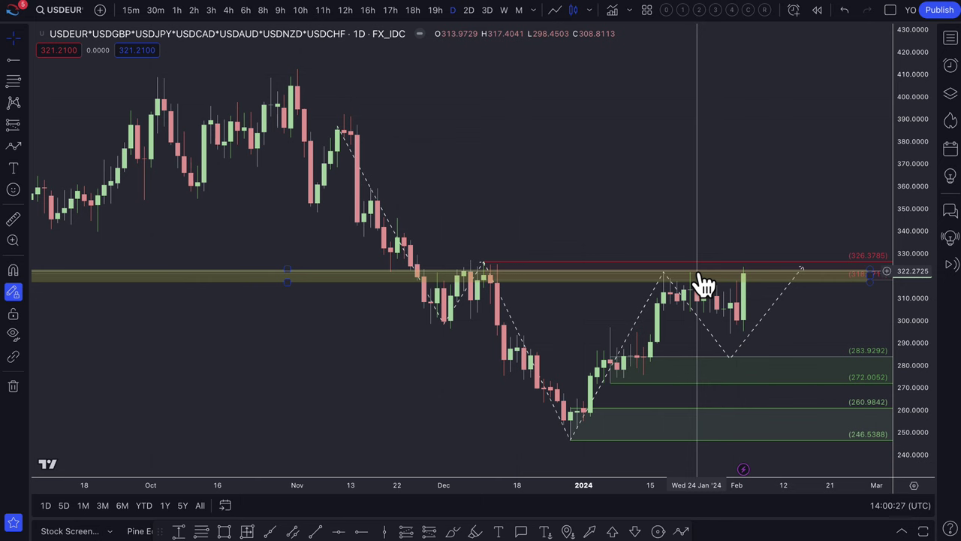
click(747, 313)
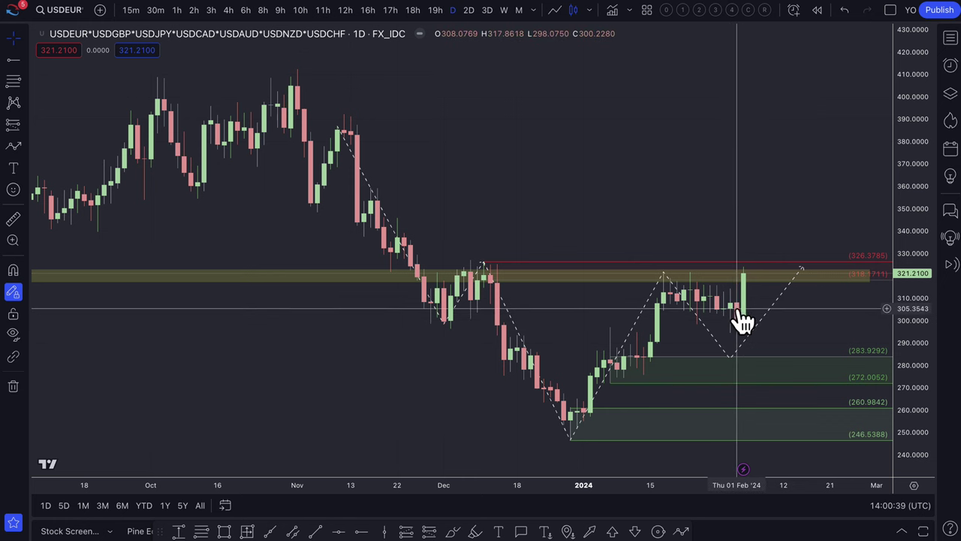
Delete the old dashed path running from the December high through the late December low to the projected February rise.
scroll(730, 317, up, 3)
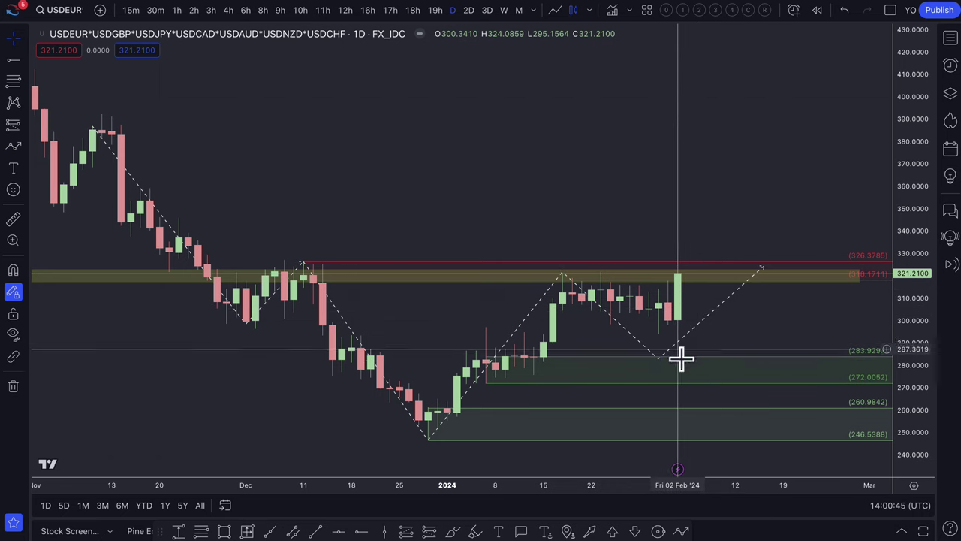
mouse_move(658, 357)
mouse_down()
mouse_move(675, 362)
mouse_move(674, 343)
mouse_move(669, 358)
mouse_up()
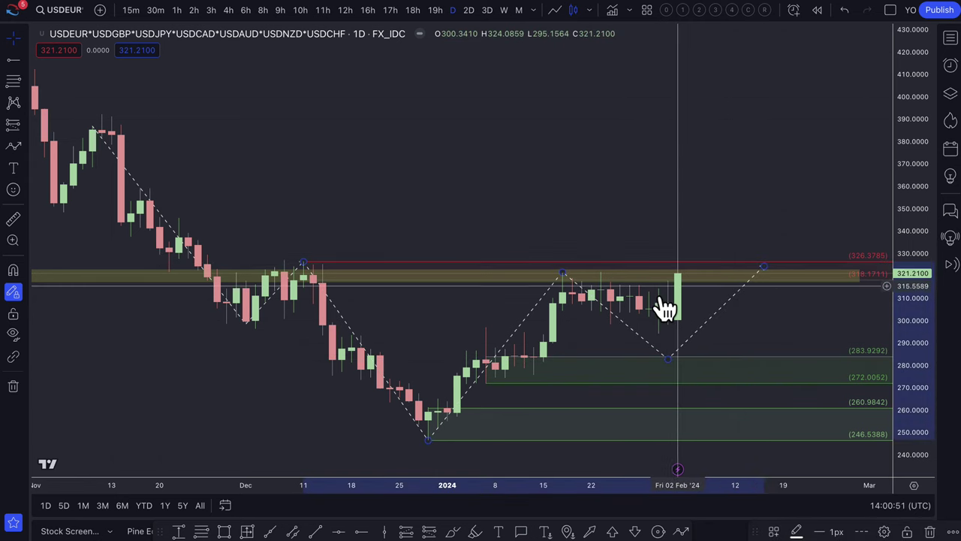
key(Delete)
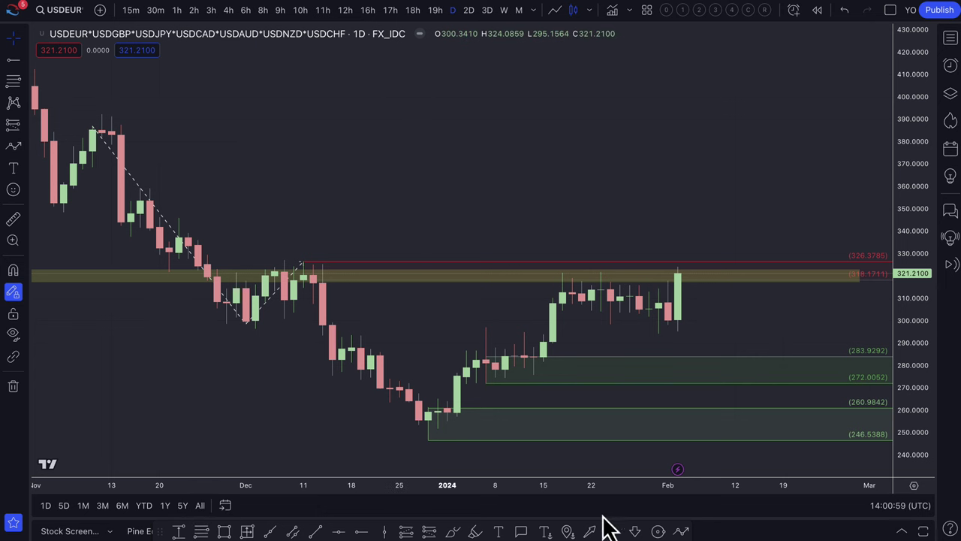
Draw one path from the latest candle up to about 353, and another down to about 300, then up to about 363.6.
click(681, 531)
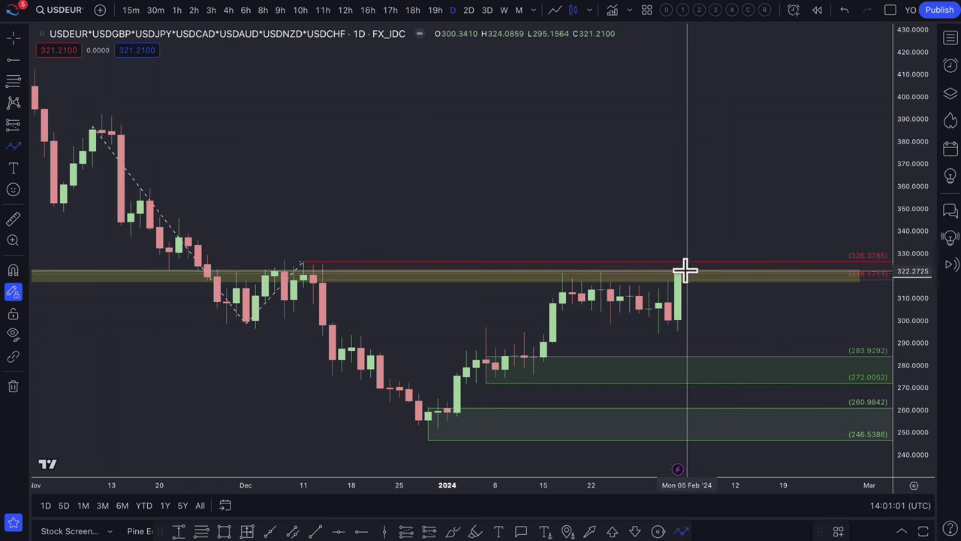
click(678, 275)
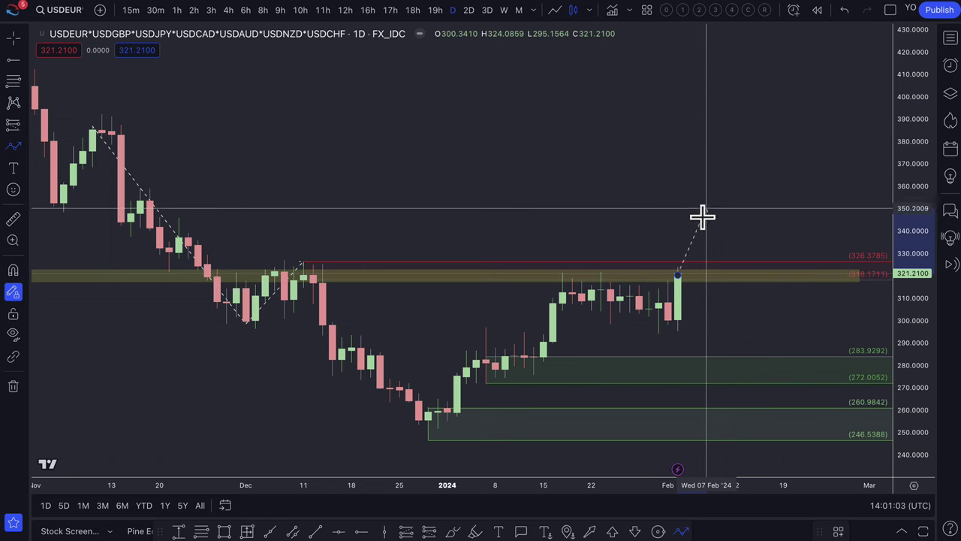
click(707, 201)
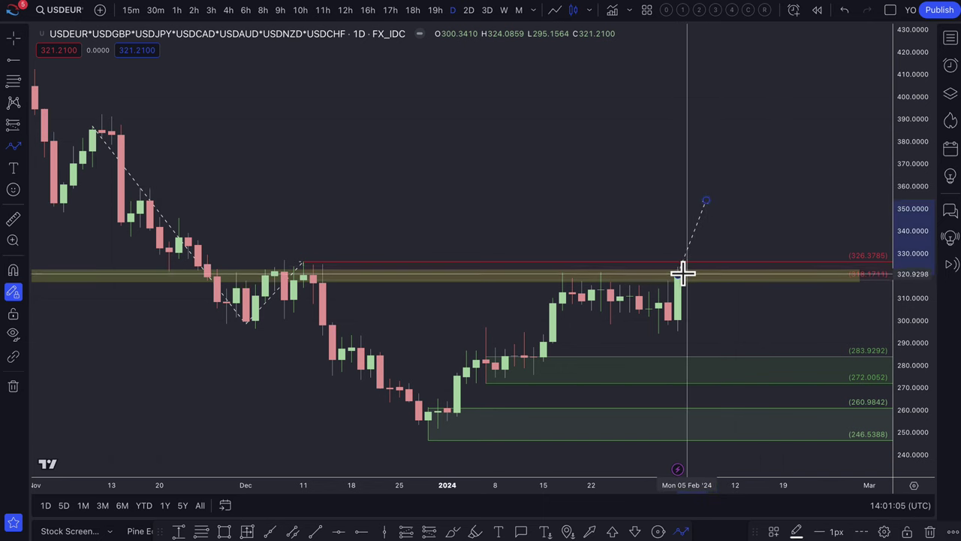
click(697, 318)
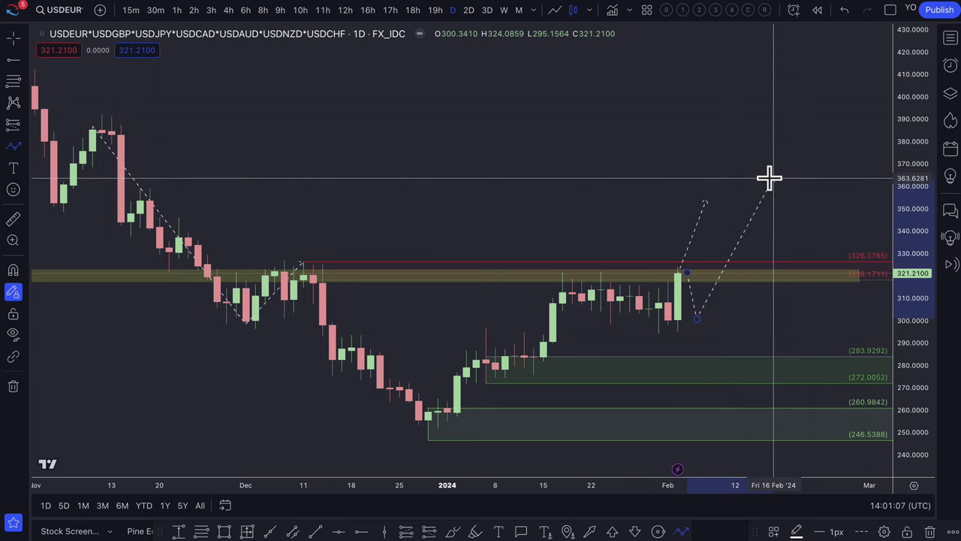
double_click(771, 178)
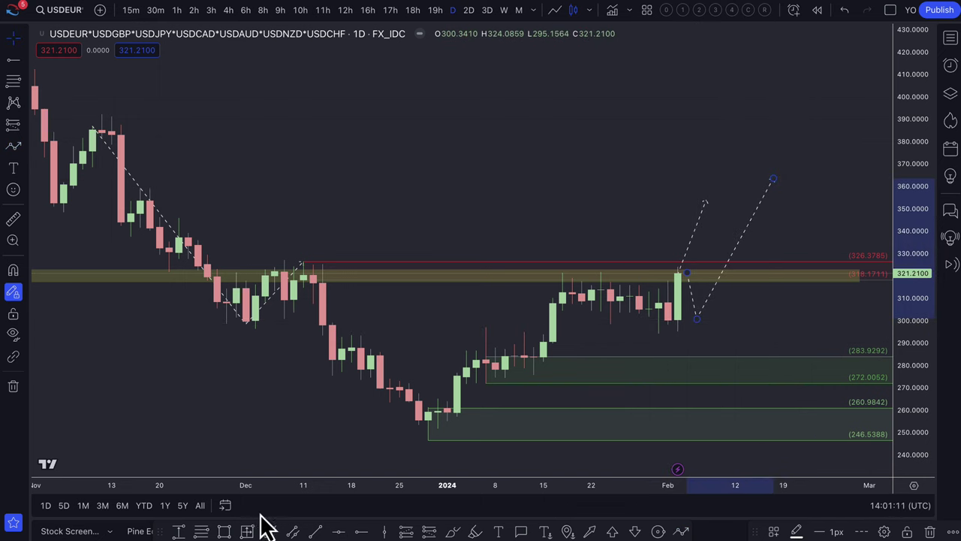
key(Escape)
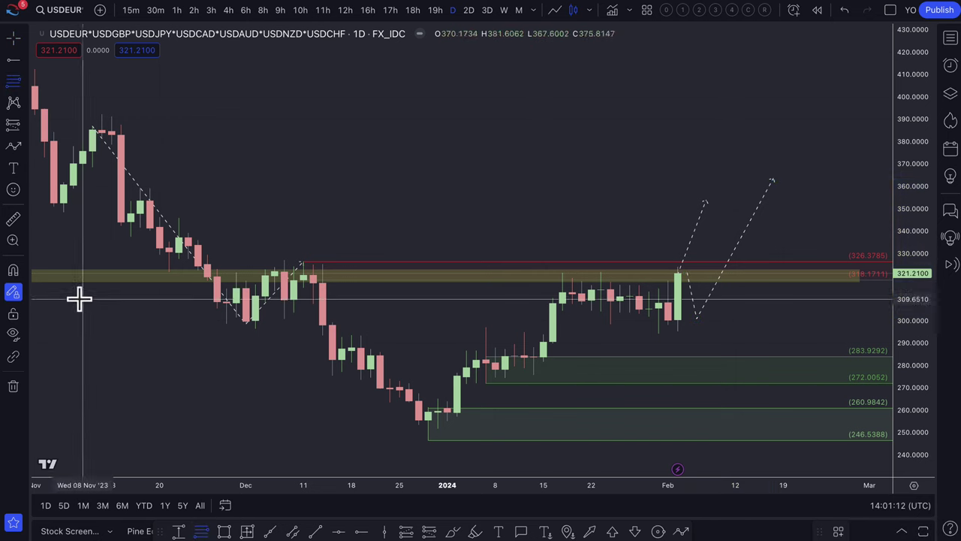
Turn on magnet snapping and mark a demand zone between 308.0769 and 294.2317, starting at the 31 January candle.
click(12, 270)
click(679, 302)
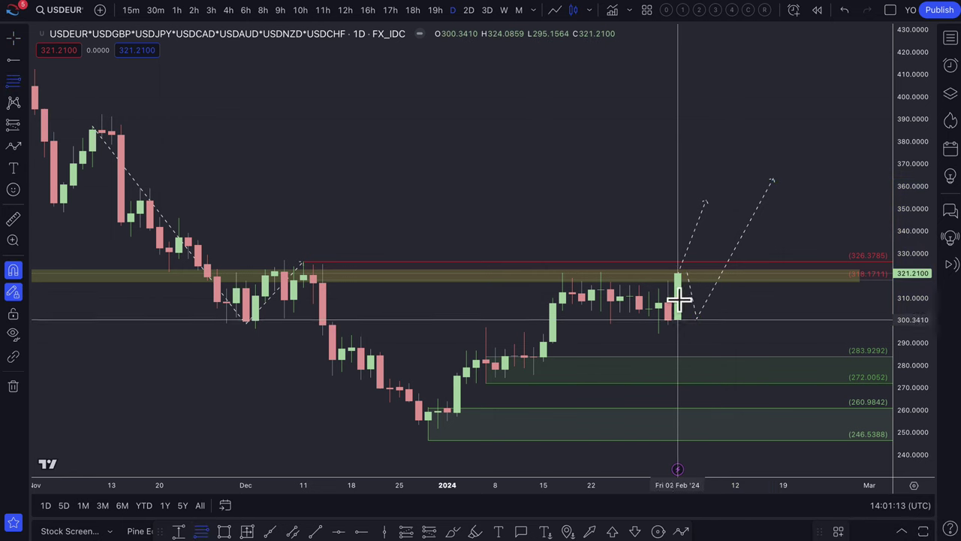
click(656, 336)
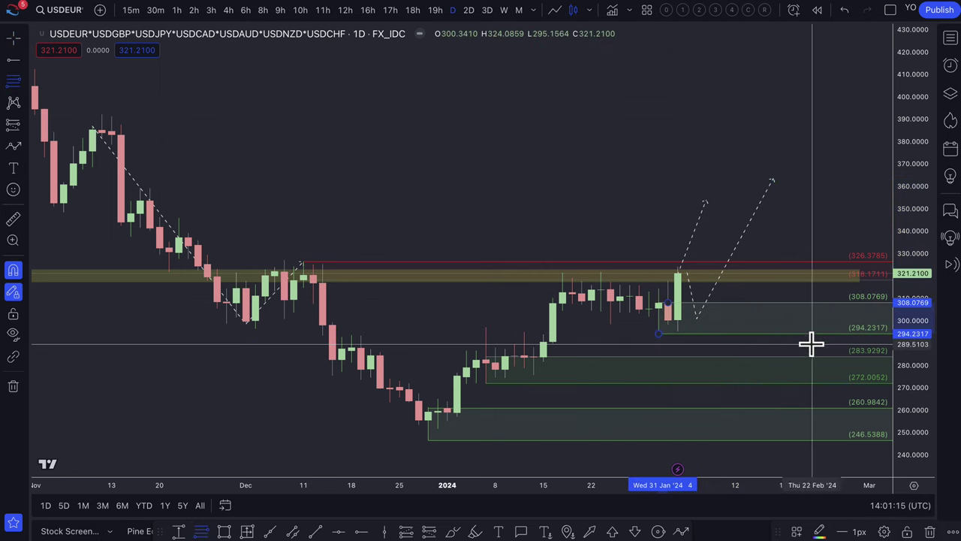
right_click(697, 321)
click(695, 322)
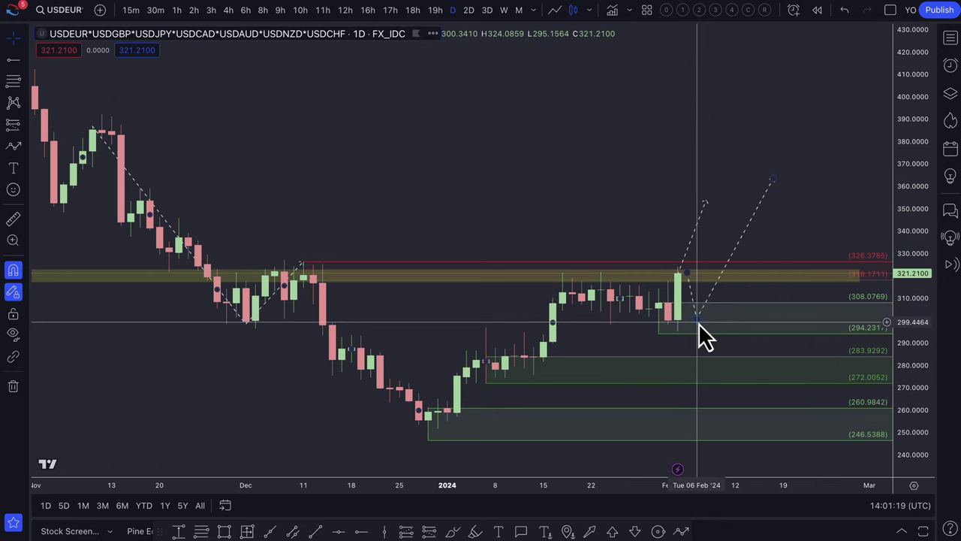
Move the dipping path's low to about 299.4 on 8 February and extend the upward path to about 373 on 9 February.
drag(698, 322, 715, 322)
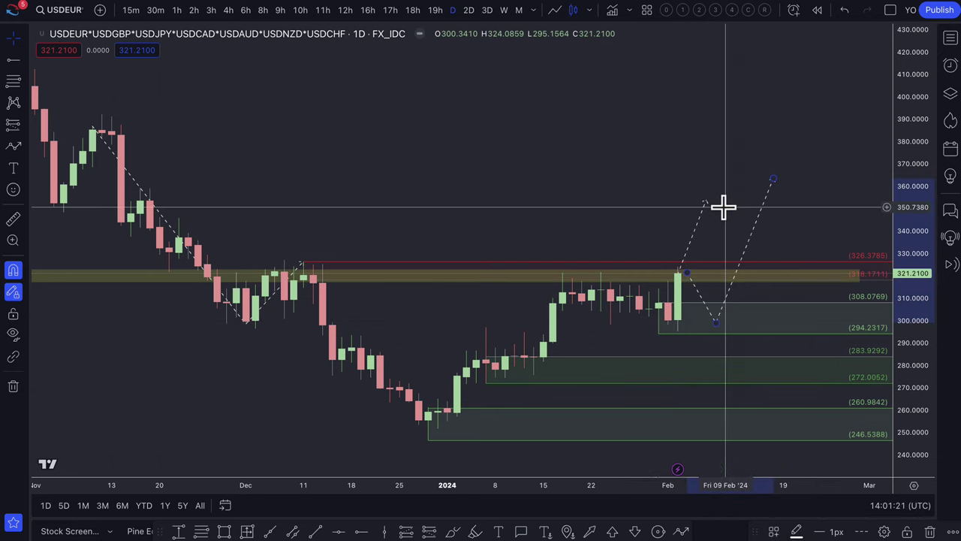
drag(708, 203, 729, 159)
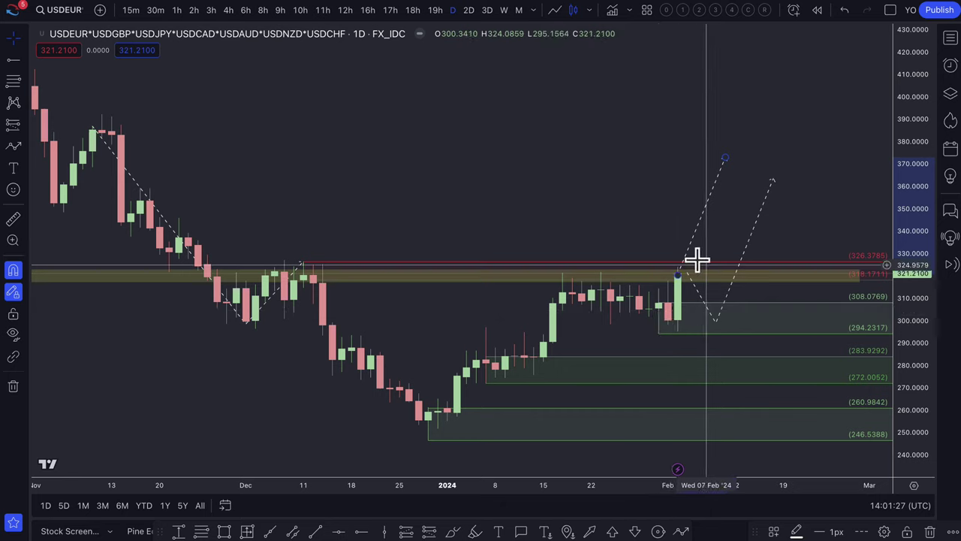
scroll(678, 334, down, 5)
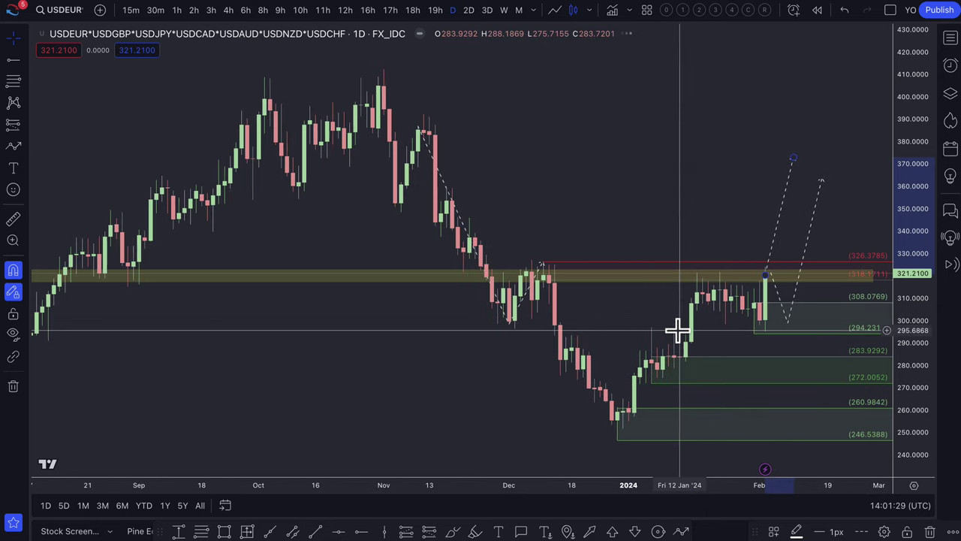
scroll(679, 330, up, 5)
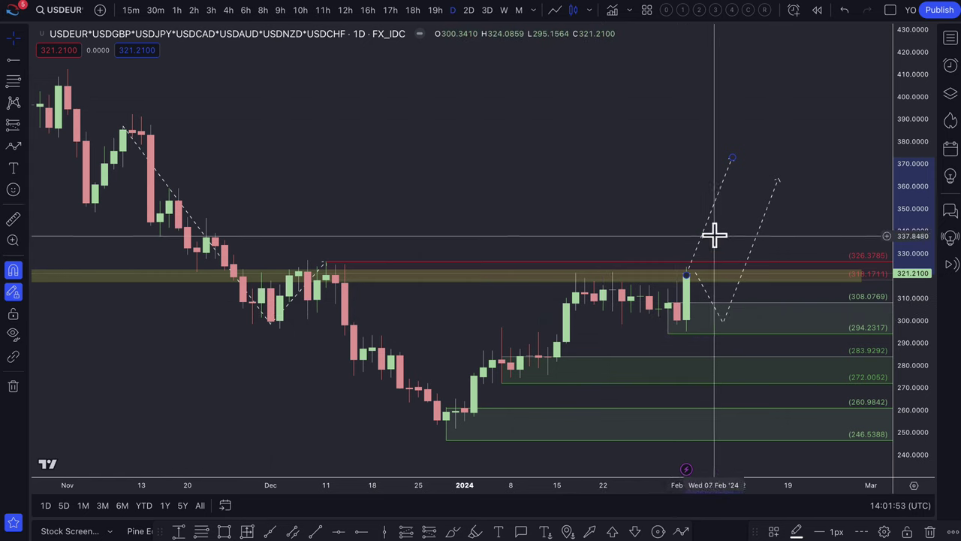
Mark a zone between 345.8400 and 330.3919 starting at the 22 November candle, and apply the "1. SUPPLY" template to it.
scroll(669, 293, down, 2)
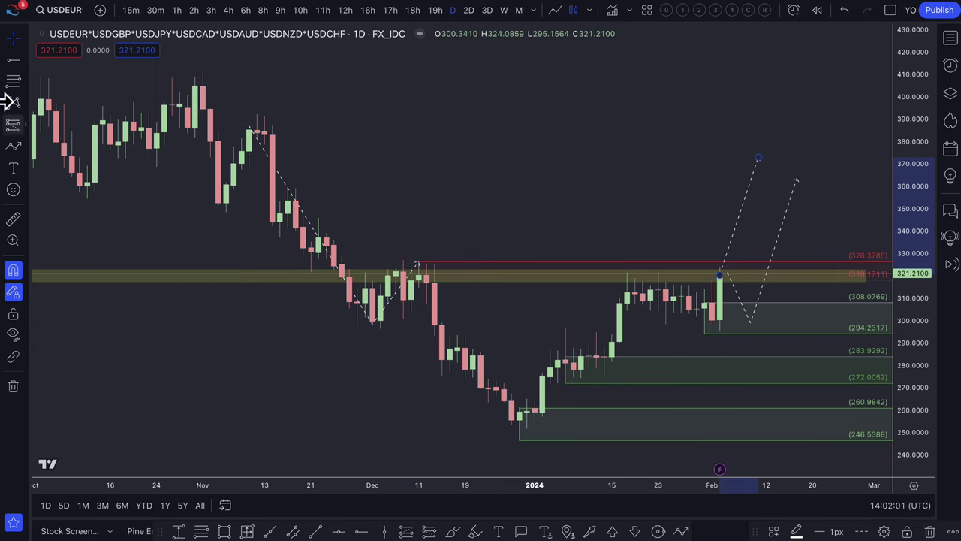
click(10, 79)
click(323, 253)
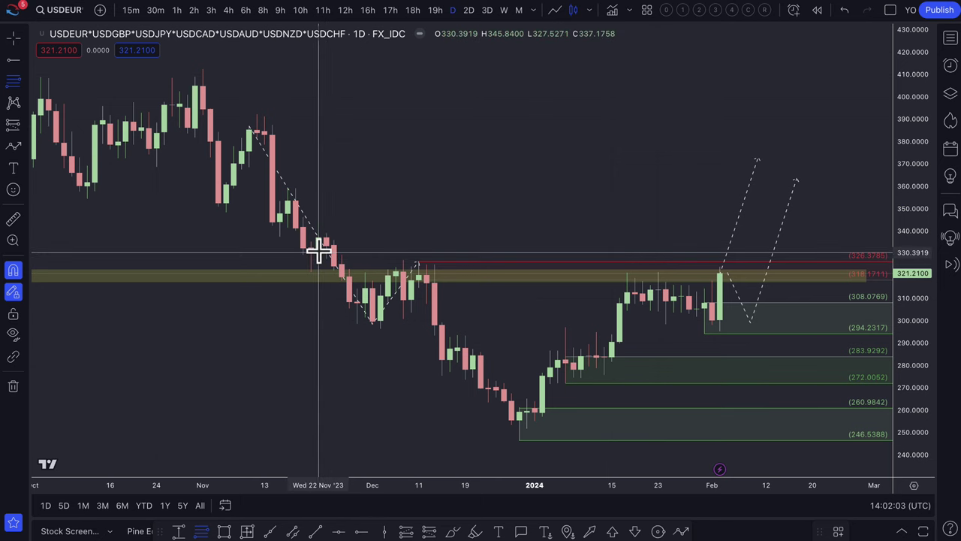
click(319, 217)
click(798, 532)
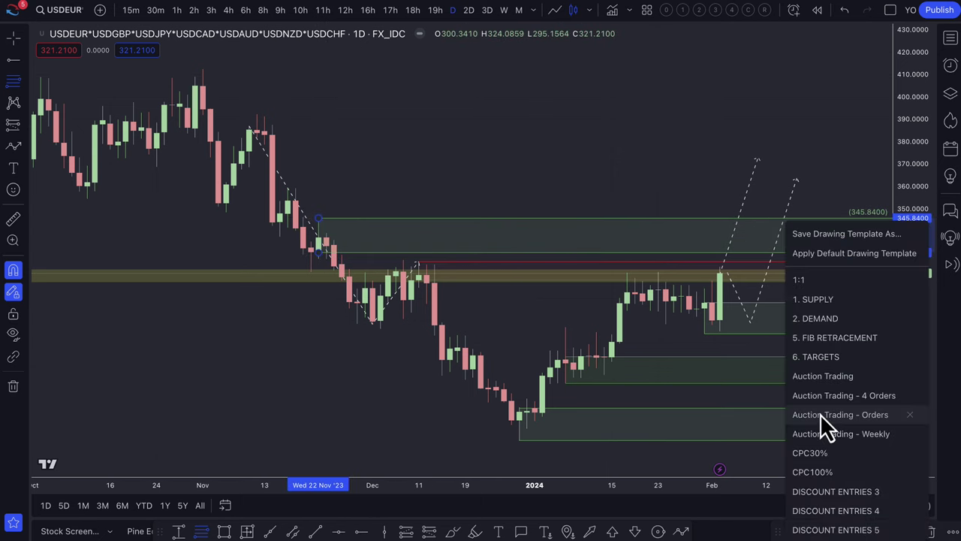
click(813, 299)
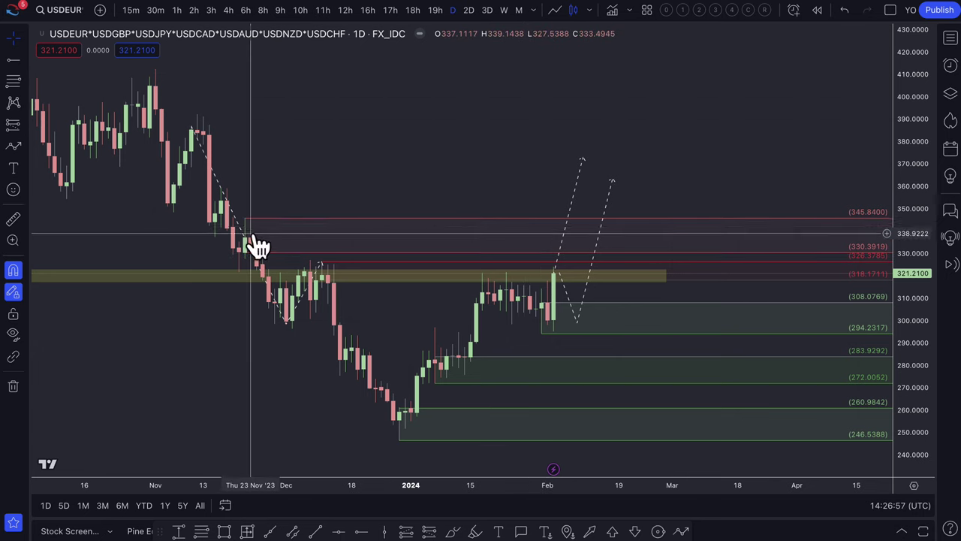
drag(577, 322, 579, 328)
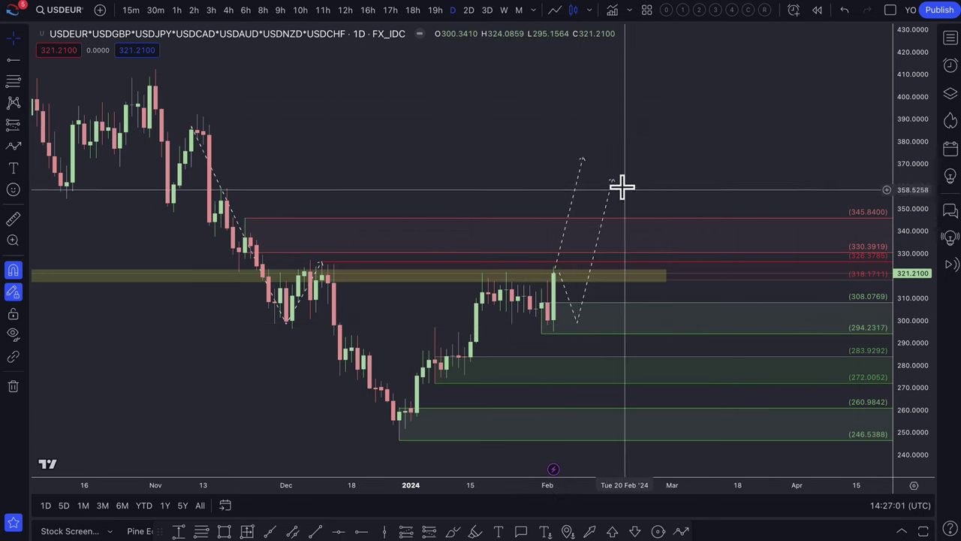
drag(625, 184, 626, 183)
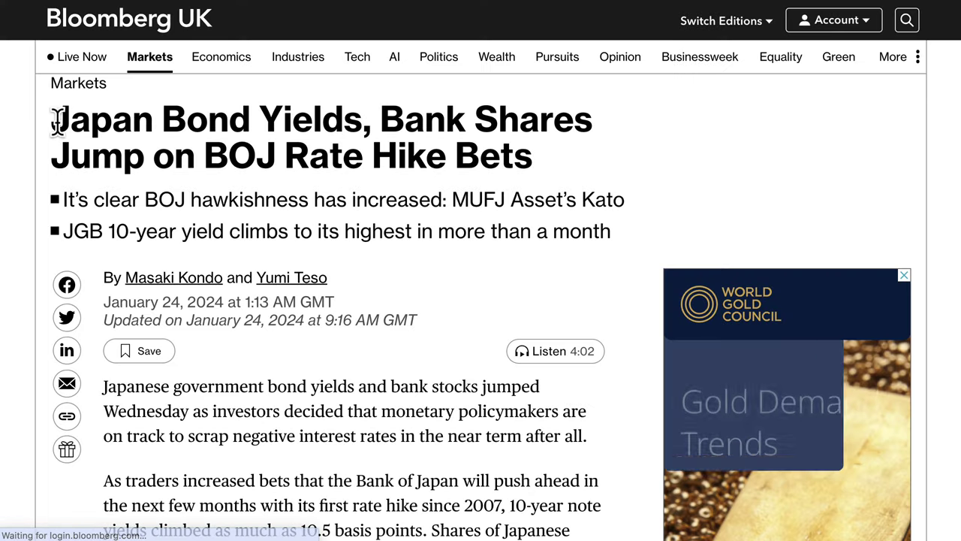
Highlight and read the Bloomberg article's headline on BOJ rate hike bets and the two summary points below it.
drag(96, 120, 543, 162)
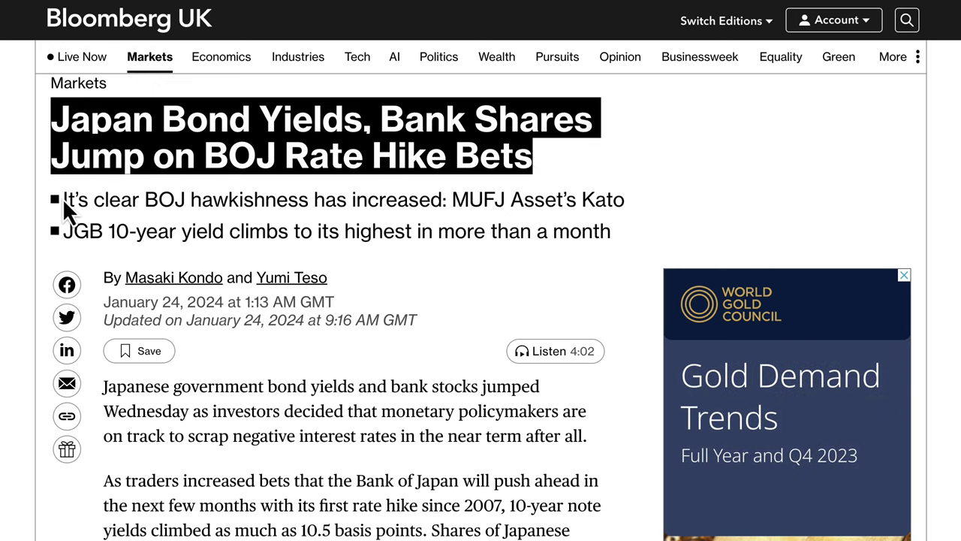
drag(62, 198, 179, 201)
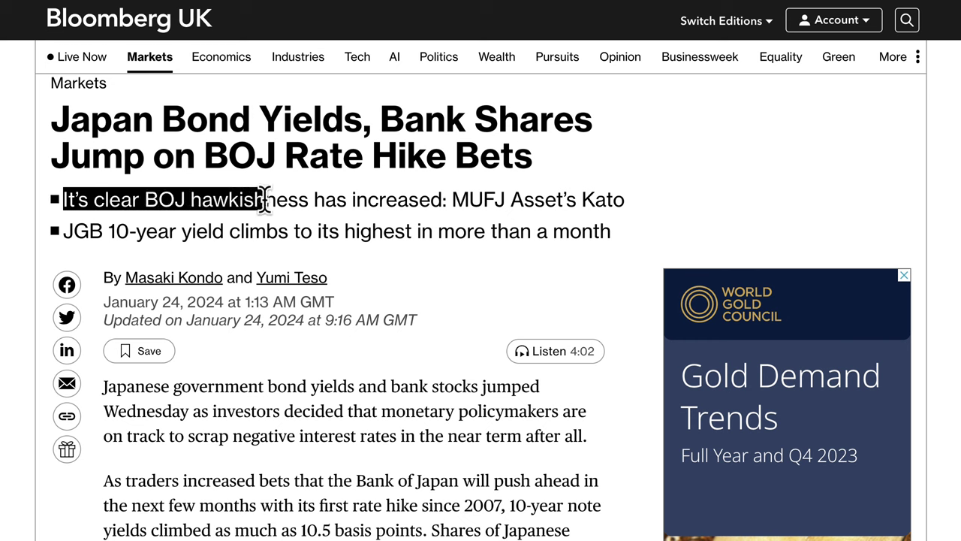
drag(312, 200, 129, 200)
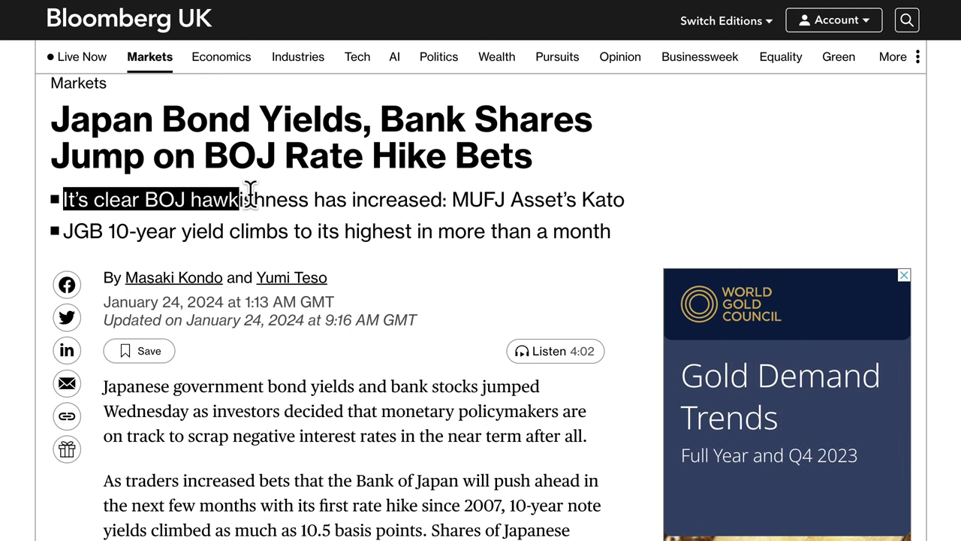
drag(352, 187, 436, 189)
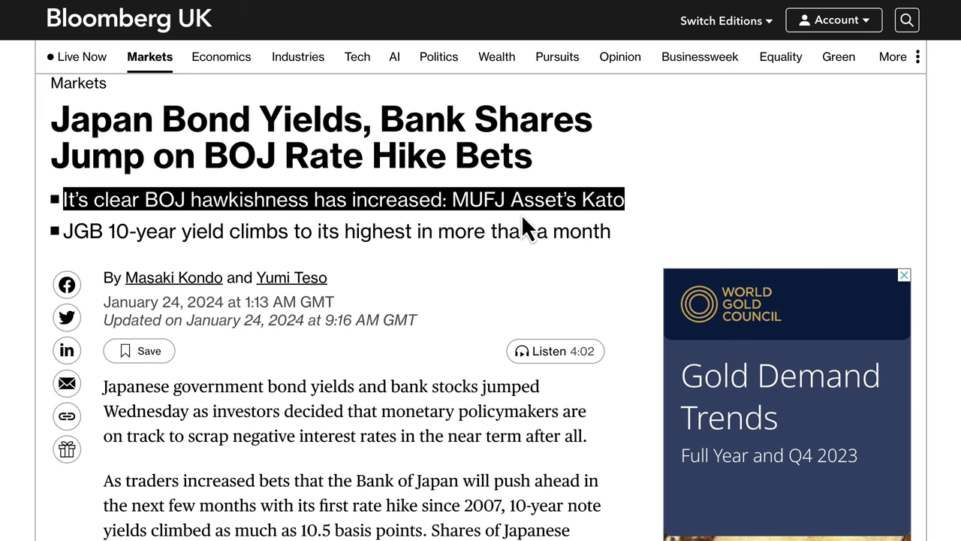
drag(220, 220, 147, 222)
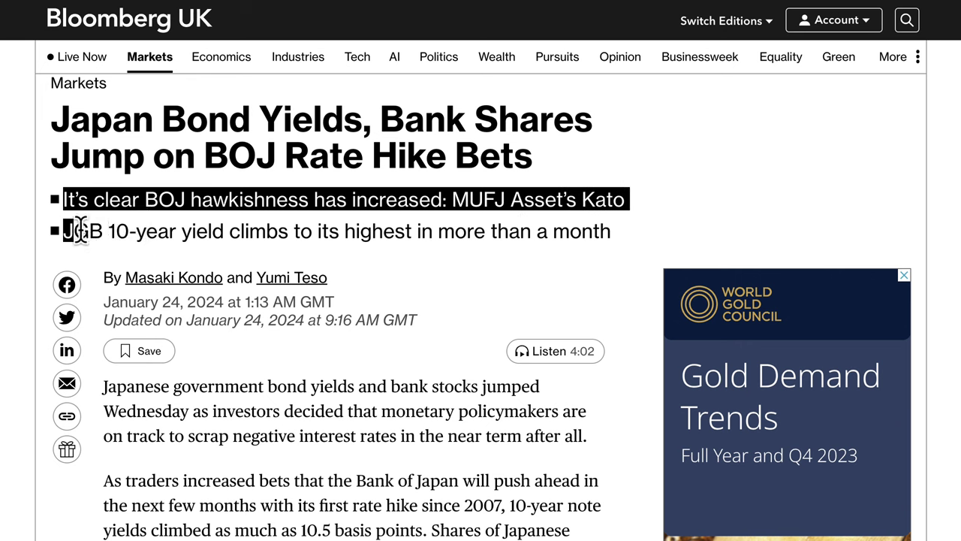
drag(239, 220, 550, 230)
scroll(446, 217, up, 2)
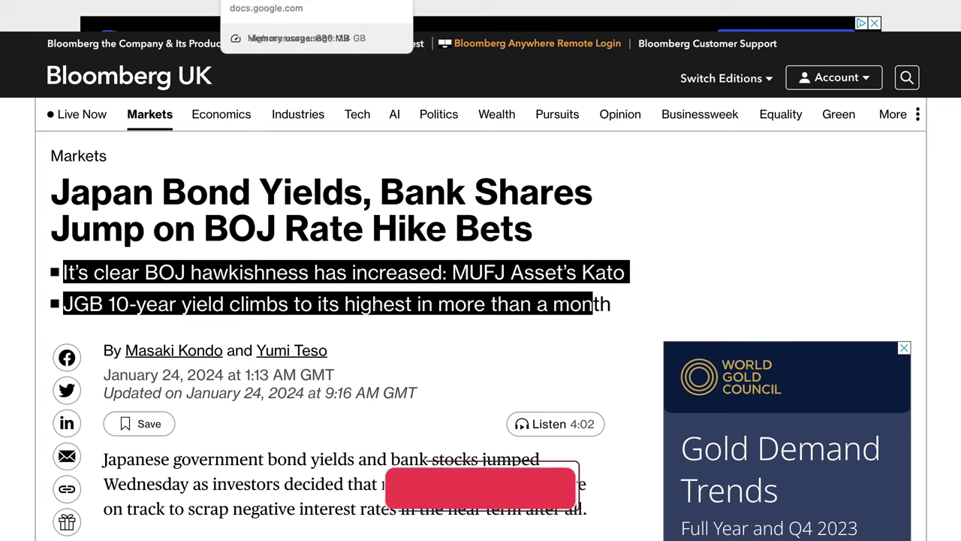
Switch to TradingView's USDJPY chart and move the peaks of the two rise-then-fall paths to about 149.5 and 151.4 on 7 February.
click(199, 2)
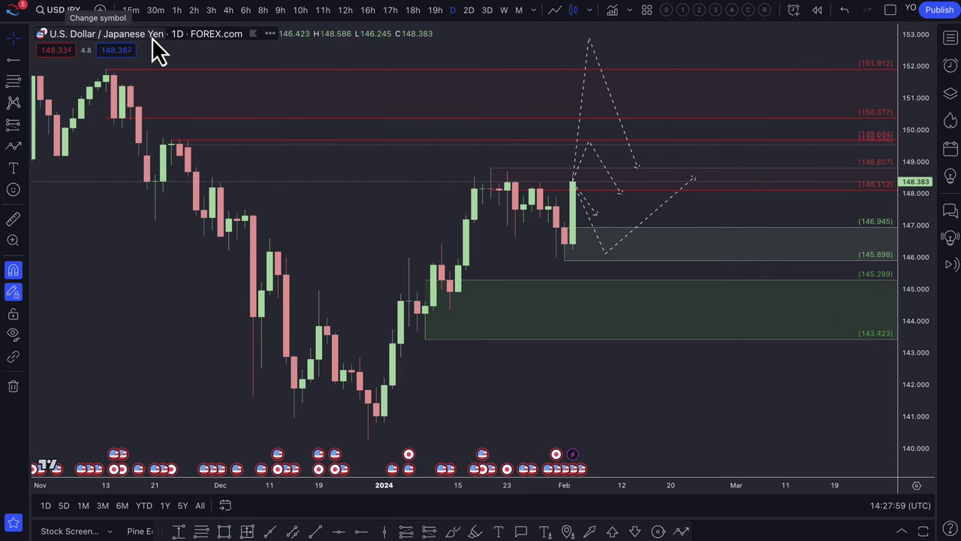
scroll(576, 184, down, 1)
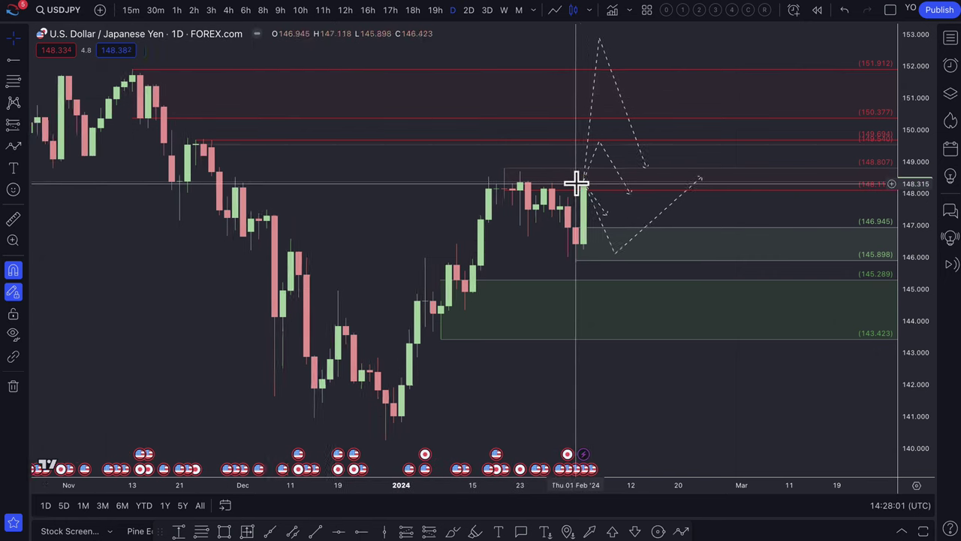
scroll(637, 176, down, 2)
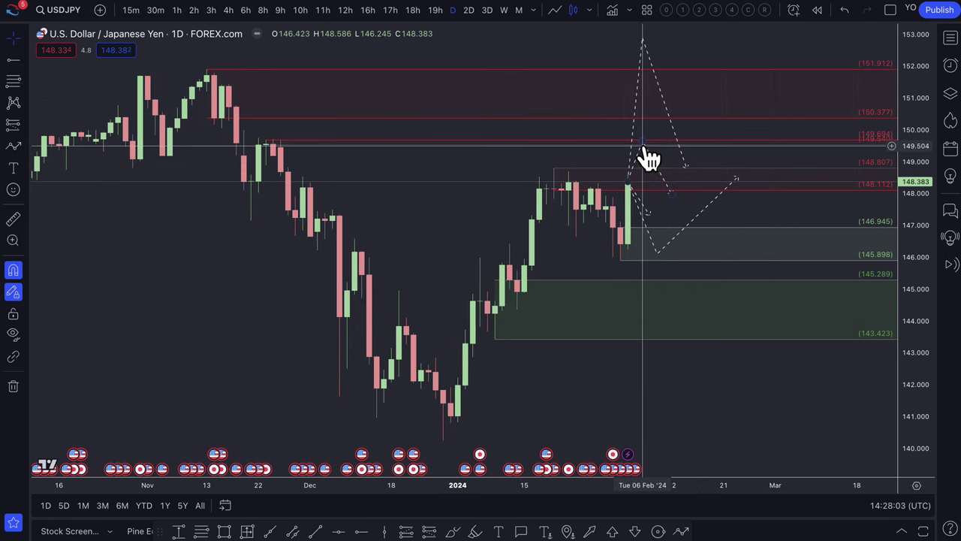
drag(643, 147, 650, 146)
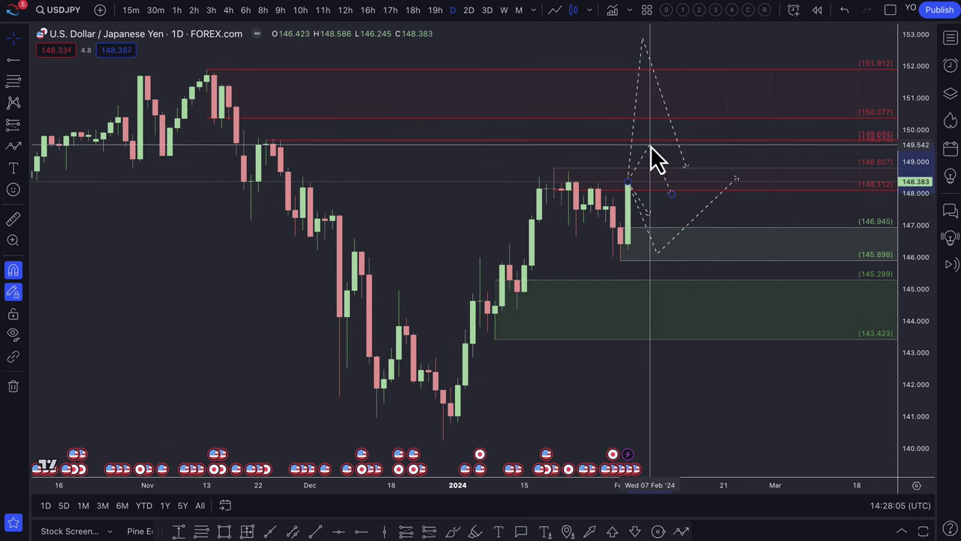
mouse_move(642, 45)
mouse_down()
mouse_move(656, 75)
mouse_move(650, 84)
mouse_up()
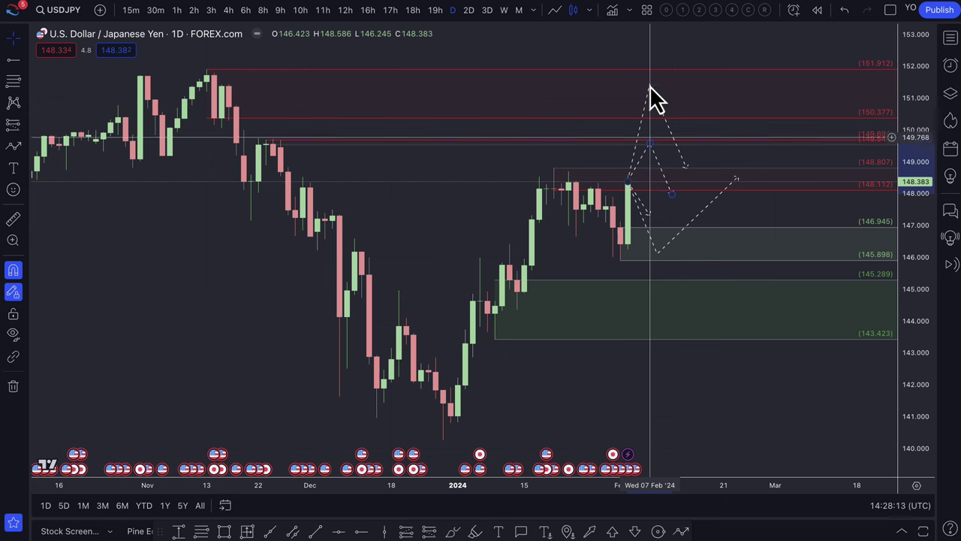
Delete the short downward path and reshape the dip-and-rise path to a low of about 146.2 and an end of about 149.1.
click(649, 220)
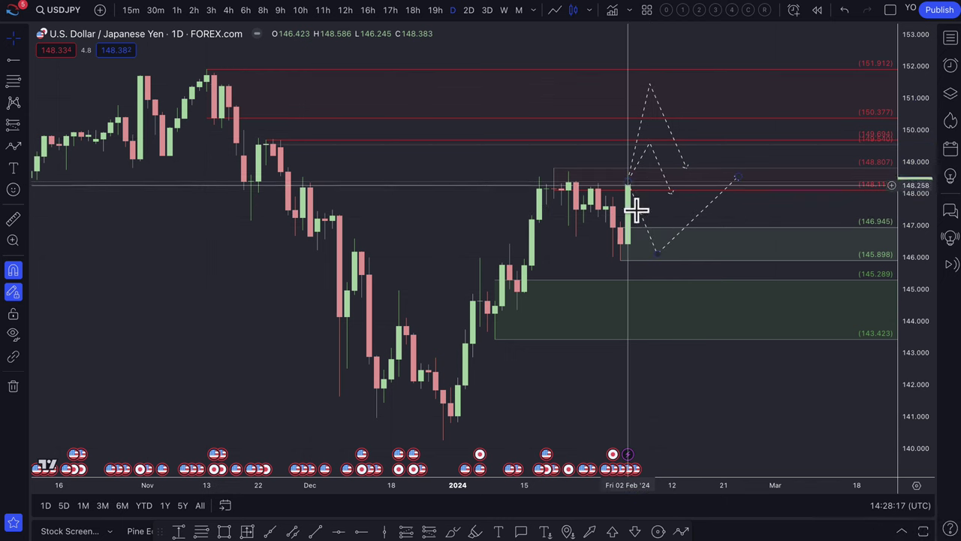
click(658, 252)
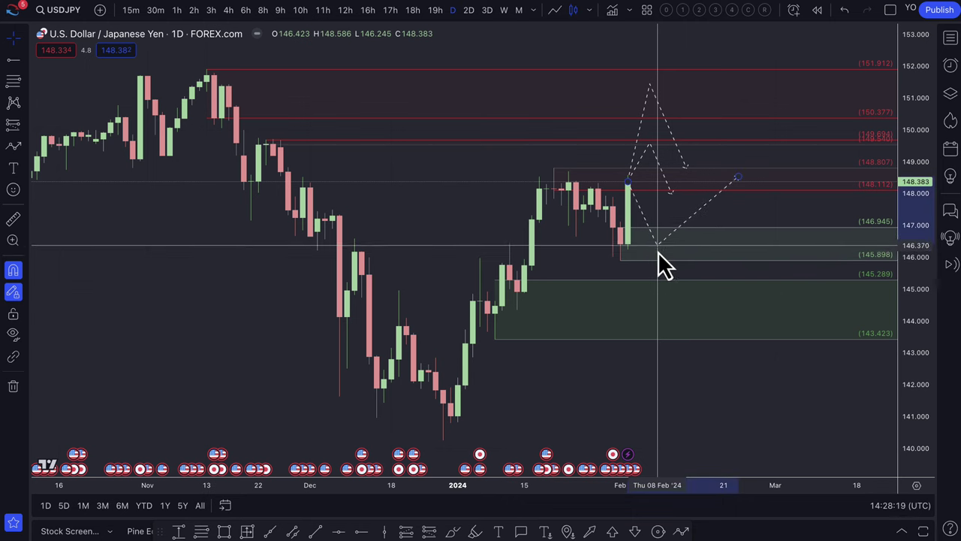
drag(739, 178, 738, 158)
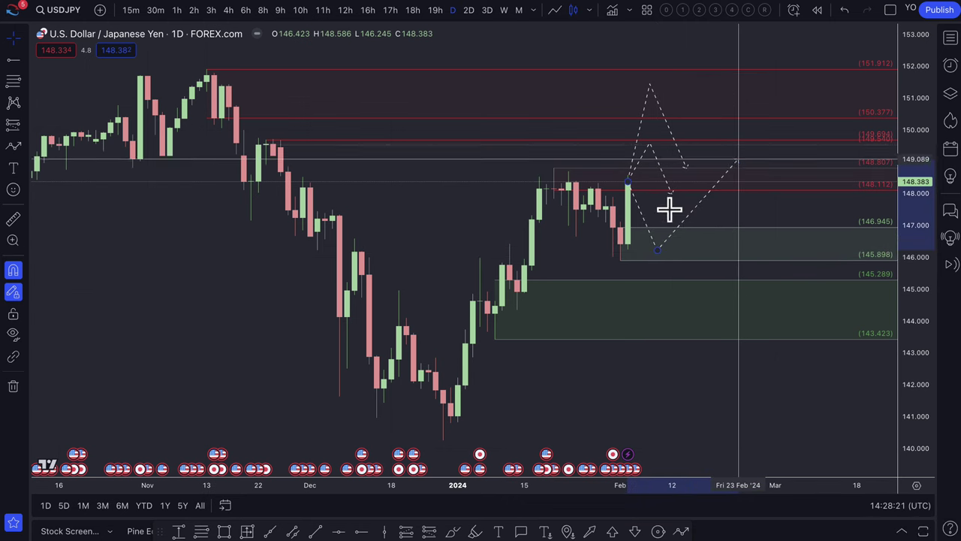
scroll(676, 218, down, 3)
scroll(680, 252, up, 3)
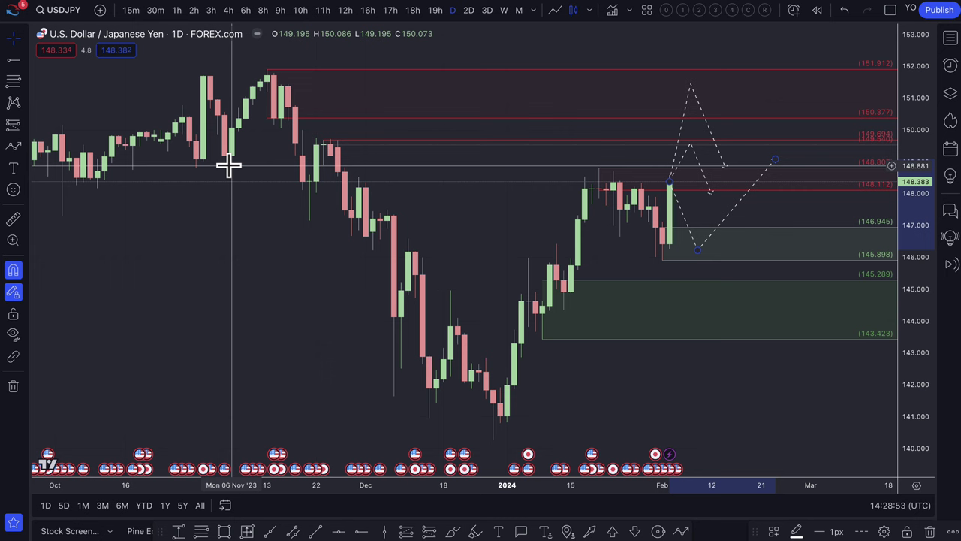
click(275, 85)
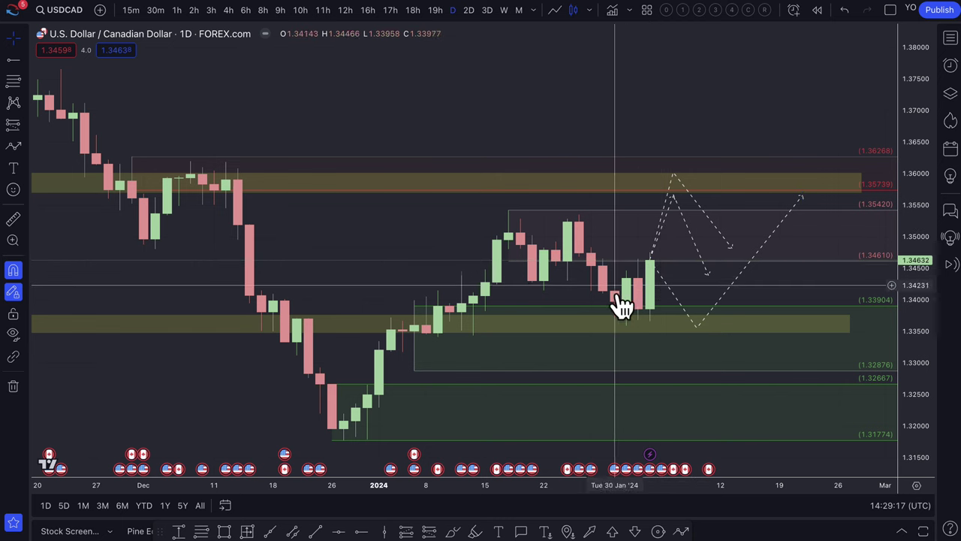
Examine the USDCAD daily candles and projected paths between the 1.36268–1.35739 supply zone and the 1.33904–1.32876 demand zone.
scroll(622, 304, down, 3)
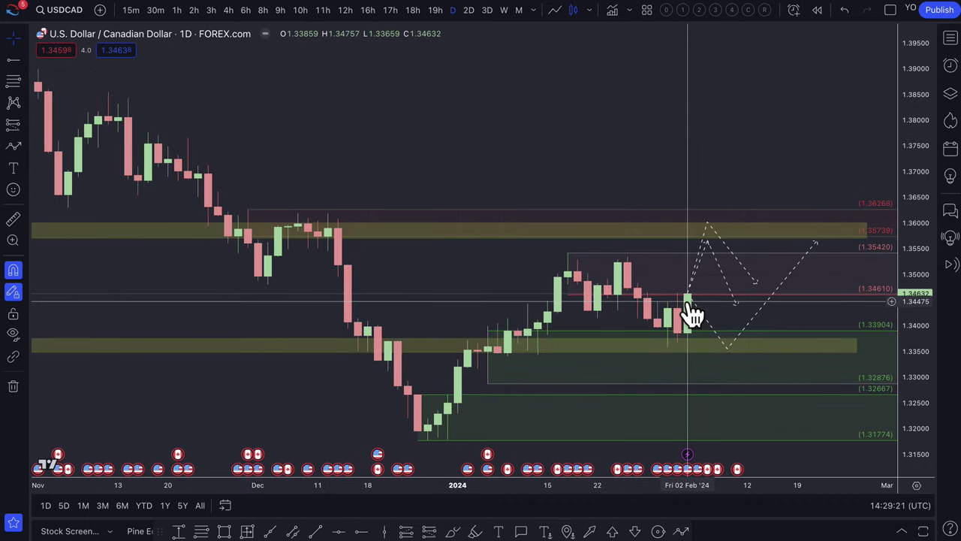
scroll(690, 308, down, 1)
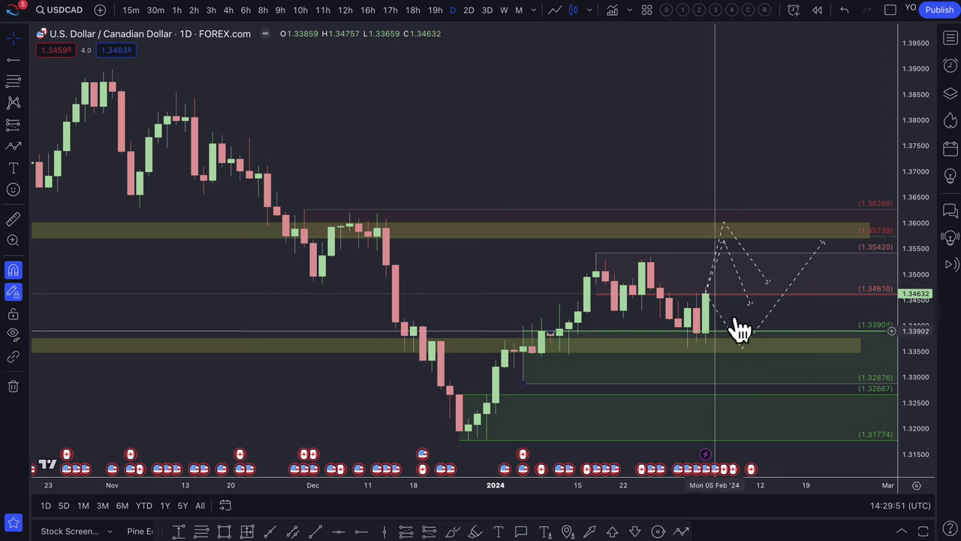
scroll(703, 322, down, 2)
scroll(723, 319, down, 1)
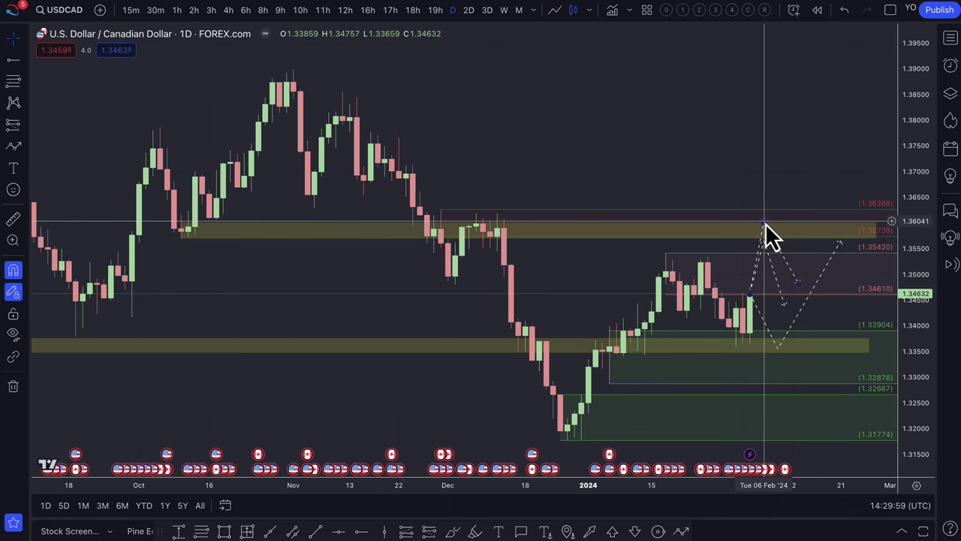
scroll(805, 261, down, 2)
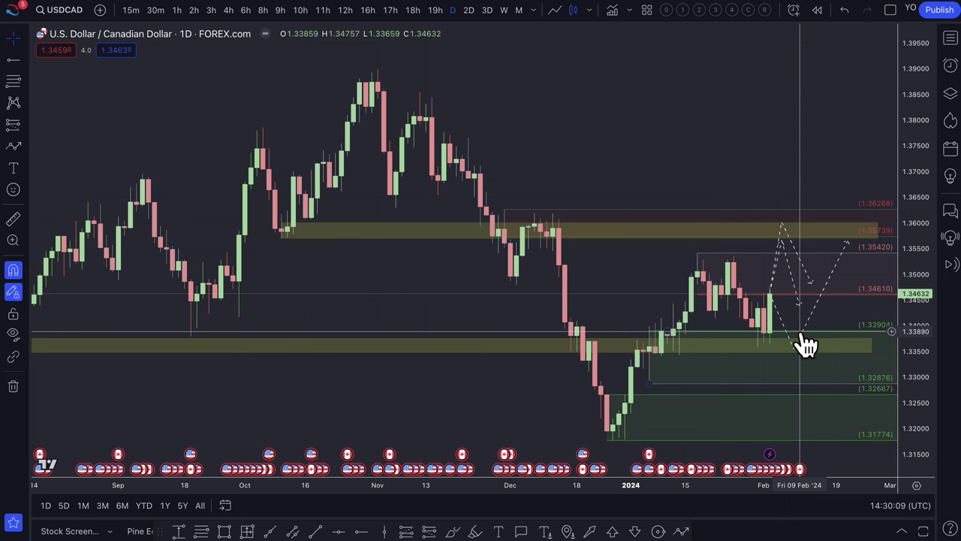
drag(805, 344, 794, 352)
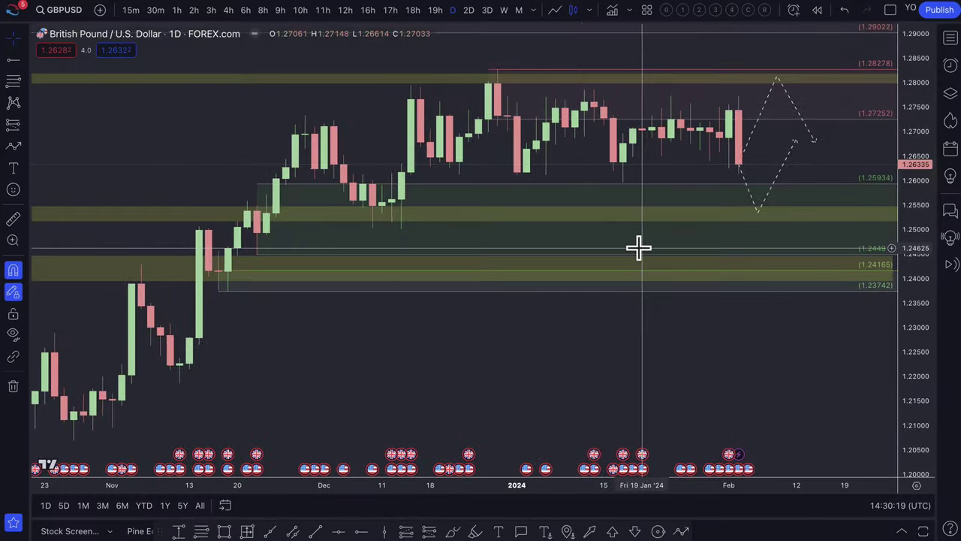
Measure the GBPUSD consolidation range from 1.28283 on 8 December down to 1.25980 on 13 February.
scroll(657, 203, up, 1)
scroll(574, 189, down, 2)
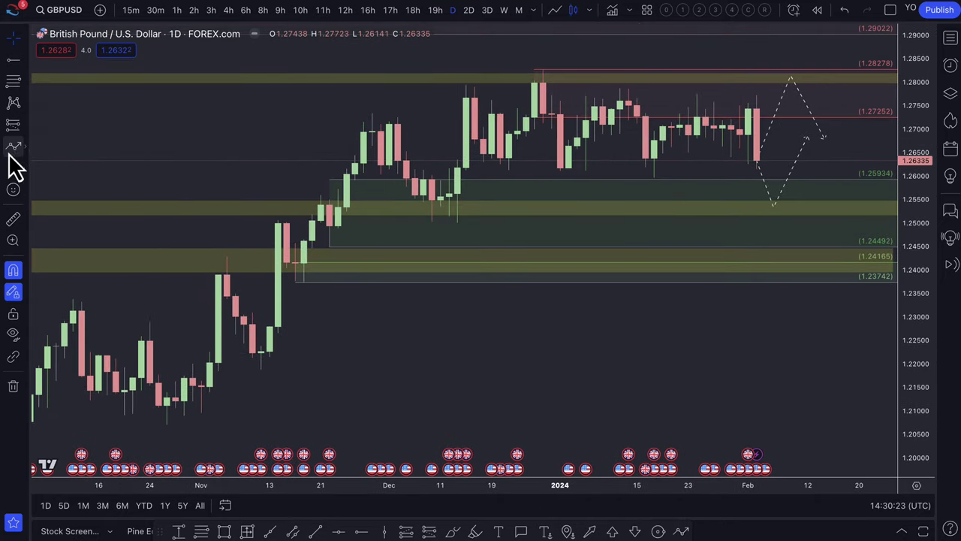
click(13, 220)
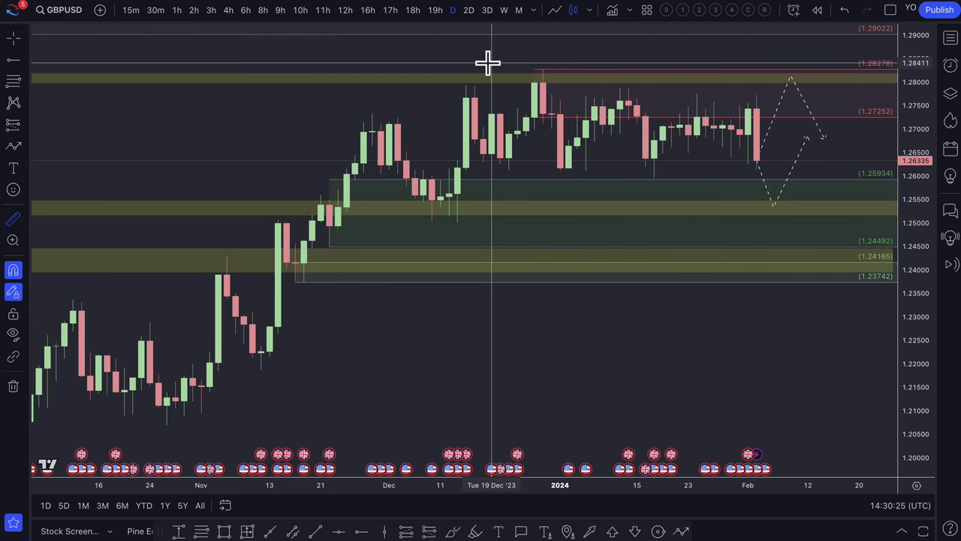
click(433, 68)
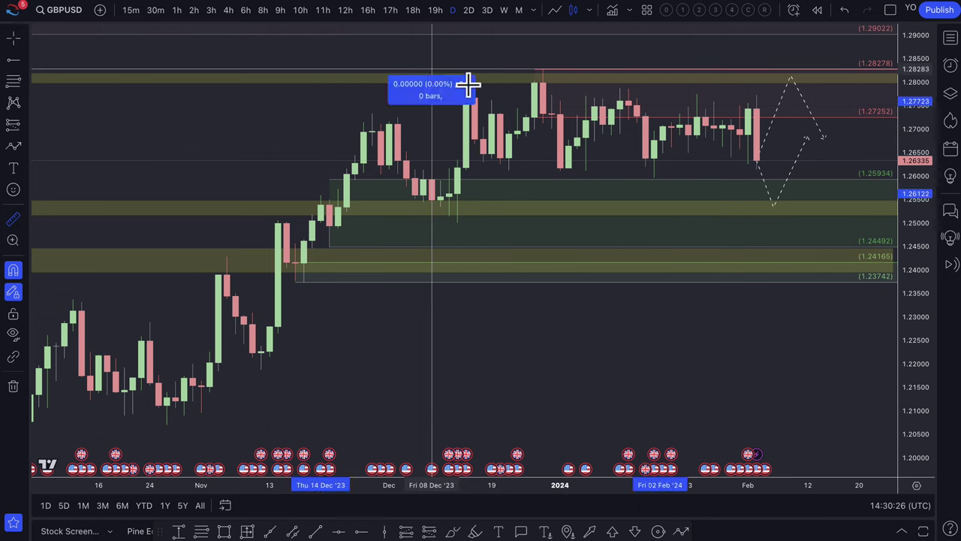
click(819, 177)
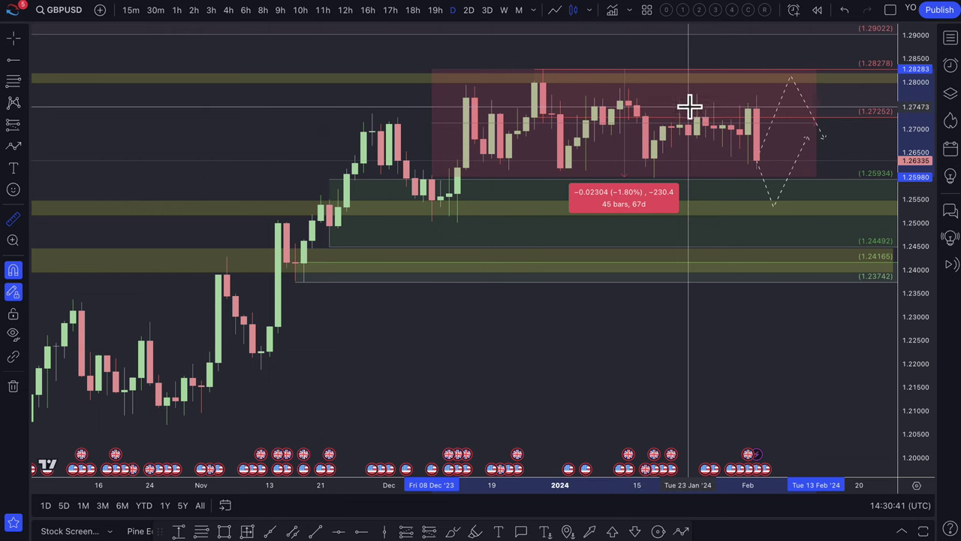
click(797, 72)
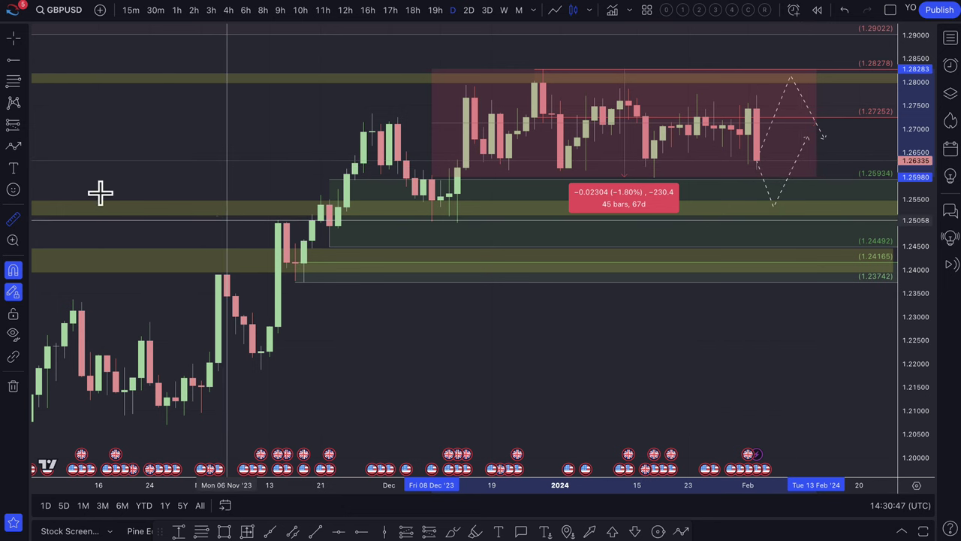
click(12, 150)
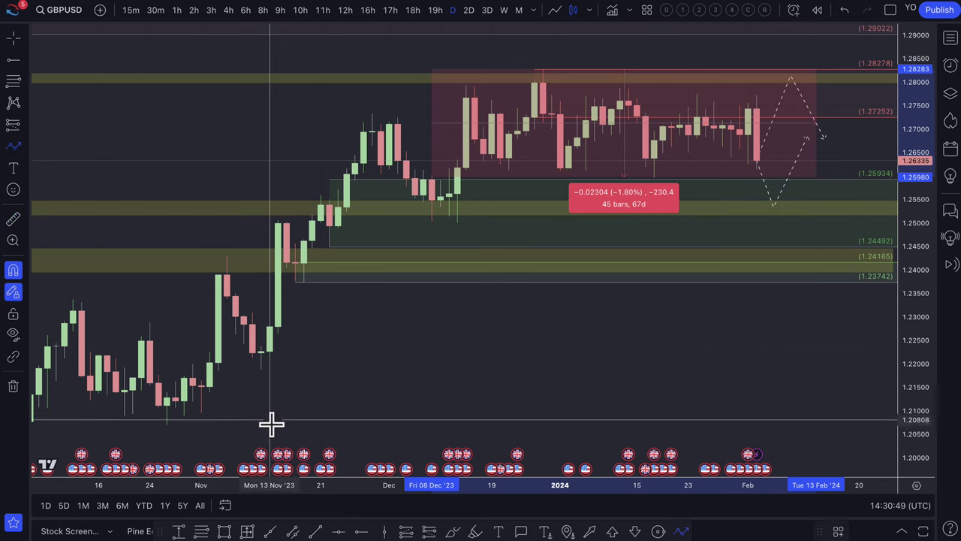
click(203, 411)
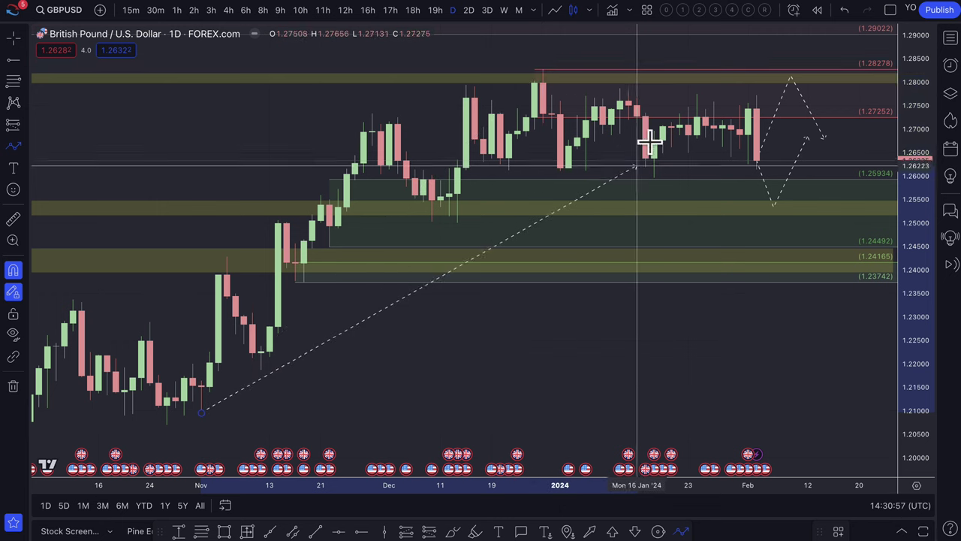
key(Escape)
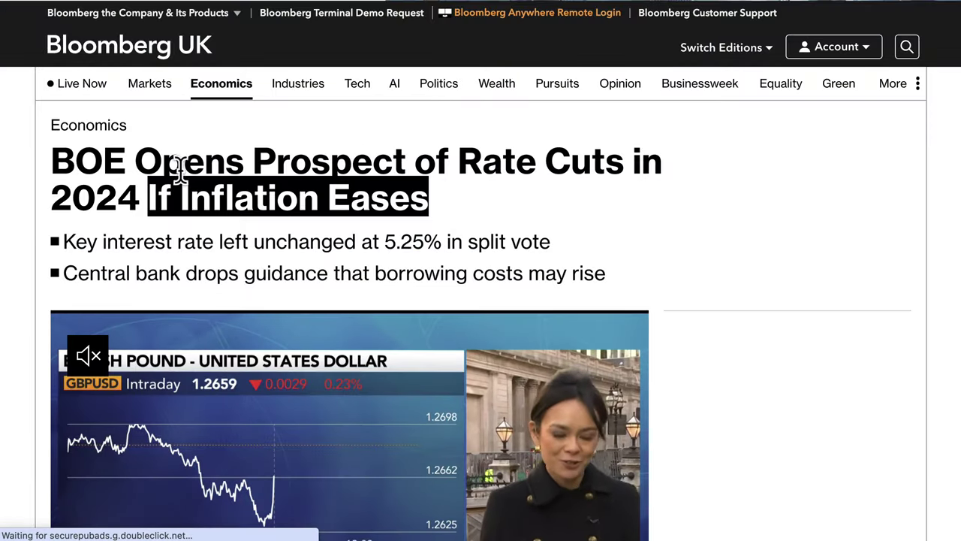
Highlight the BOE rate-cut headline and the bullets on the unchanged 5.25% rate and dropped borrowing-cost guidance in the Bloomberg UK article.
click(178, 167)
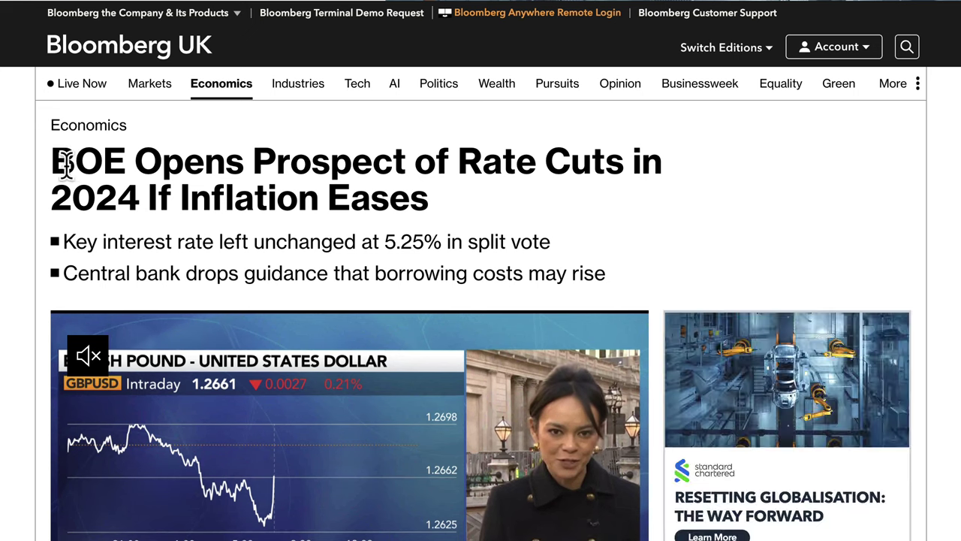
drag(64, 161, 338, 186)
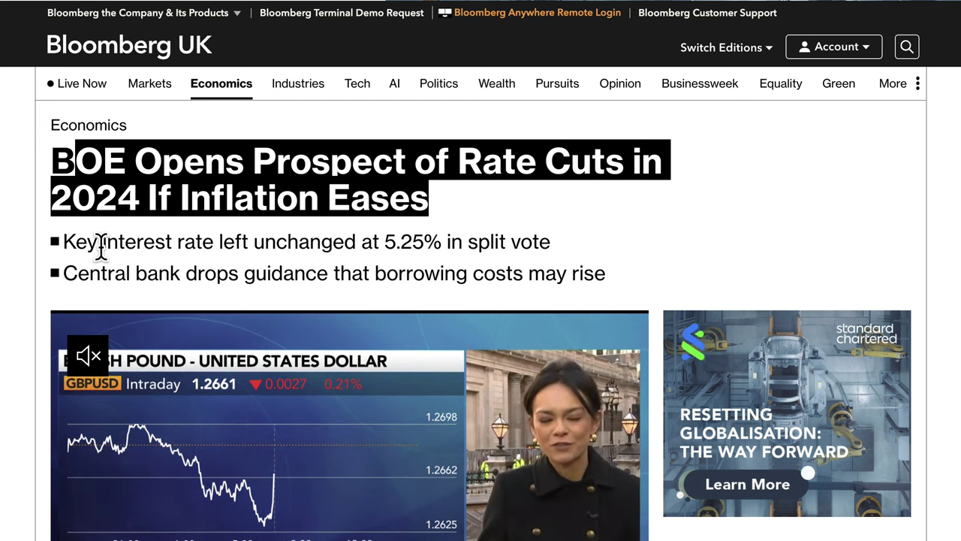
drag(106, 241, 472, 239)
drag(531, 233, 267, 269)
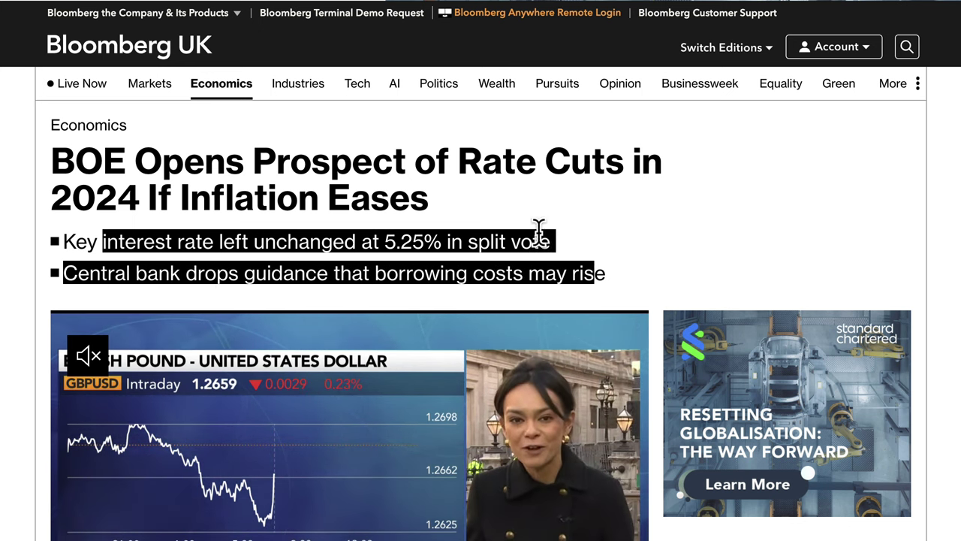
scroll(471, 261, down, 2)
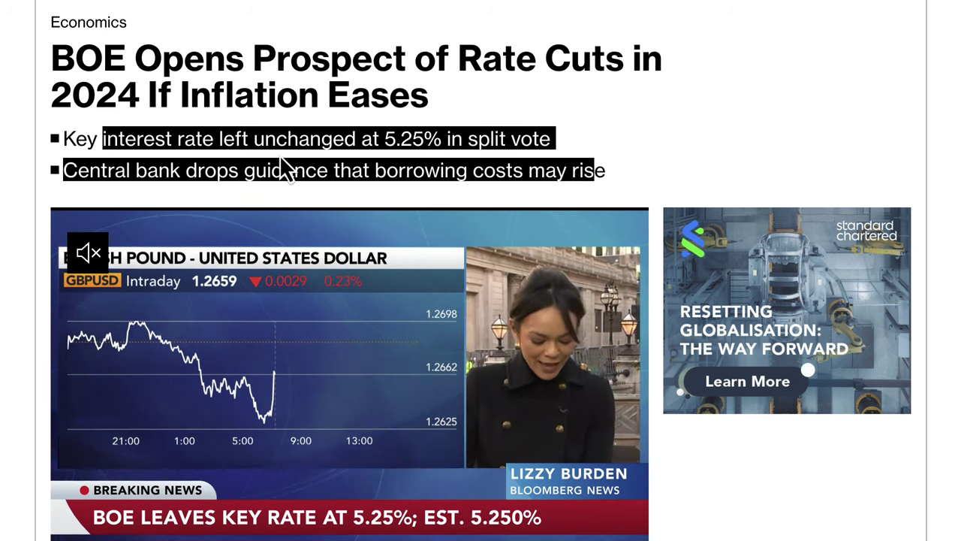
scroll(312, 164, up, 1)
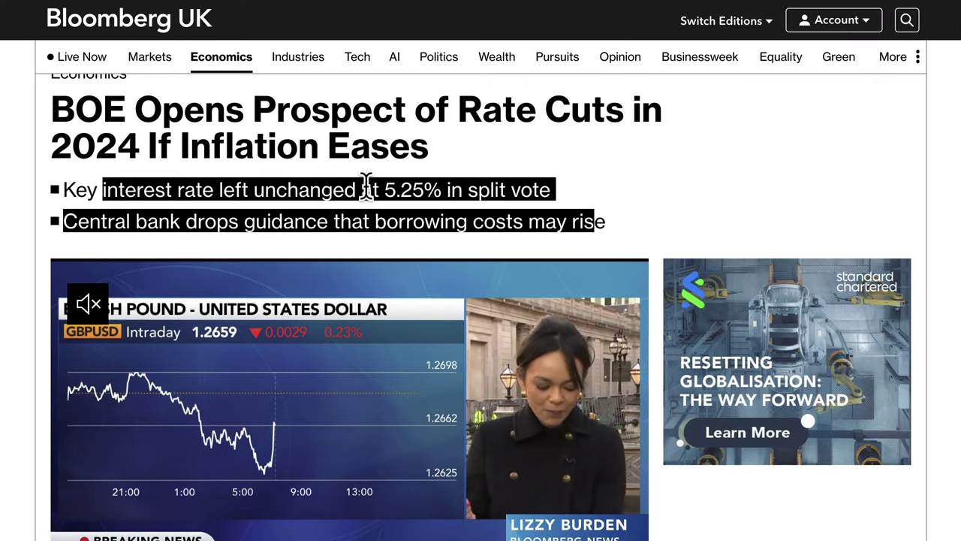
drag(179, 145, 404, 142)
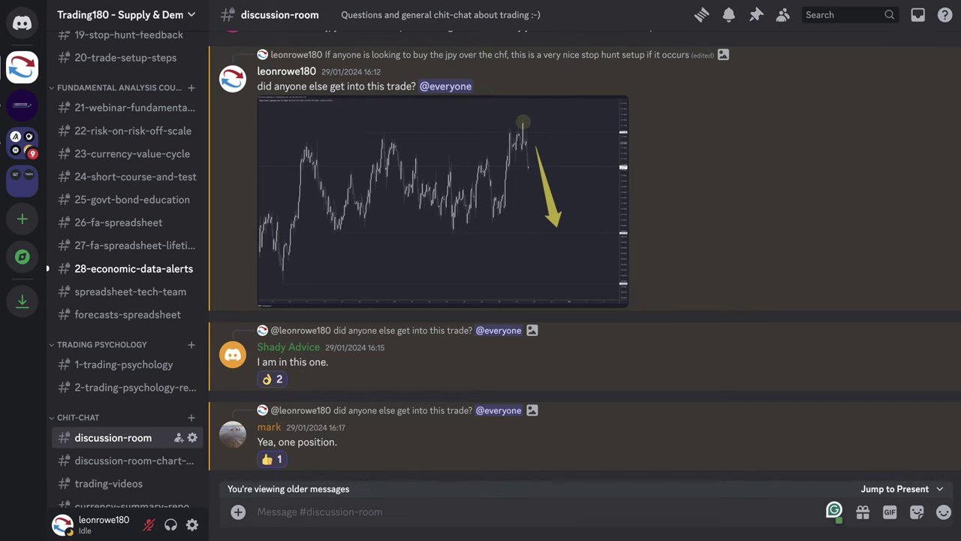
Switch to TradingView's GBPUSD chart and move the dip-and-rise path's low to about 1.2550 and the rise-then-fall path's peak to about 1.283.
click(277, 1)
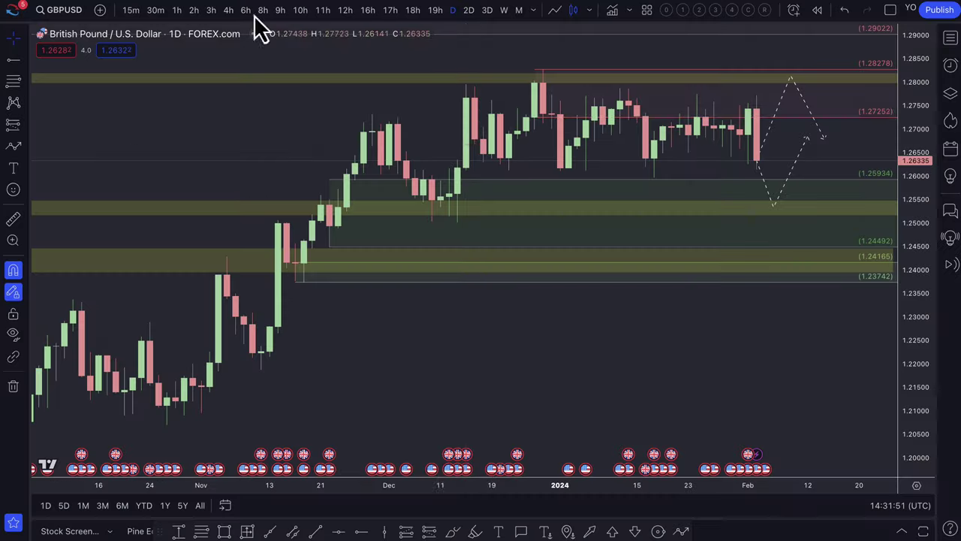
scroll(683, 229, up, 3)
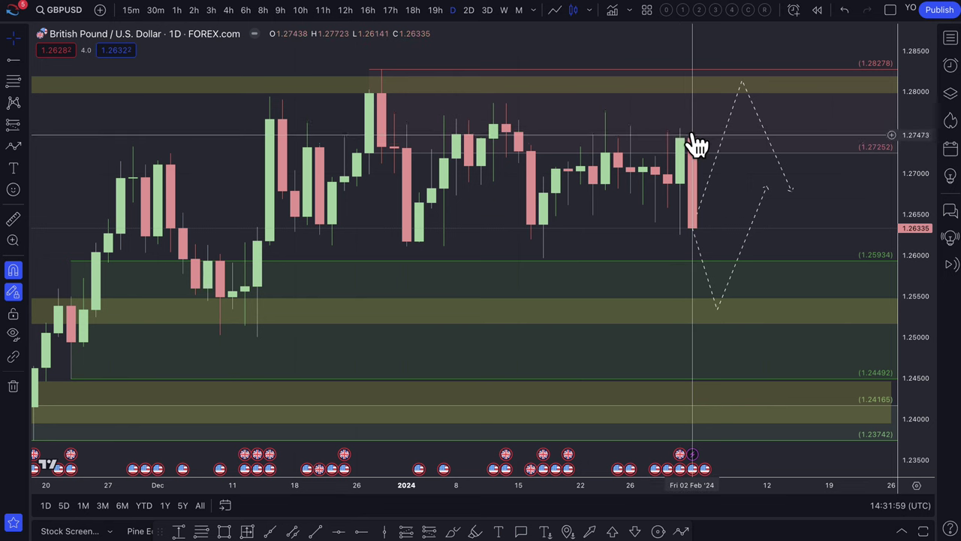
scroll(696, 226, down, 3)
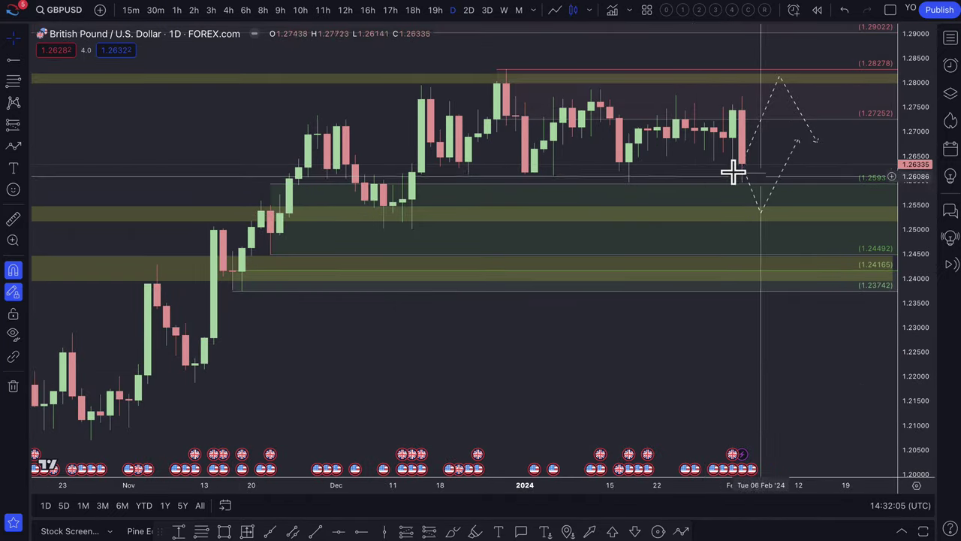
mouse_move(755, 187)
mouse_down()
mouse_move(762, 150)
mouse_move(715, 183)
mouse_move(761, 218)
mouse_move(756, 200)
mouse_move(763, 219)
mouse_move(758, 211)
mouse_up()
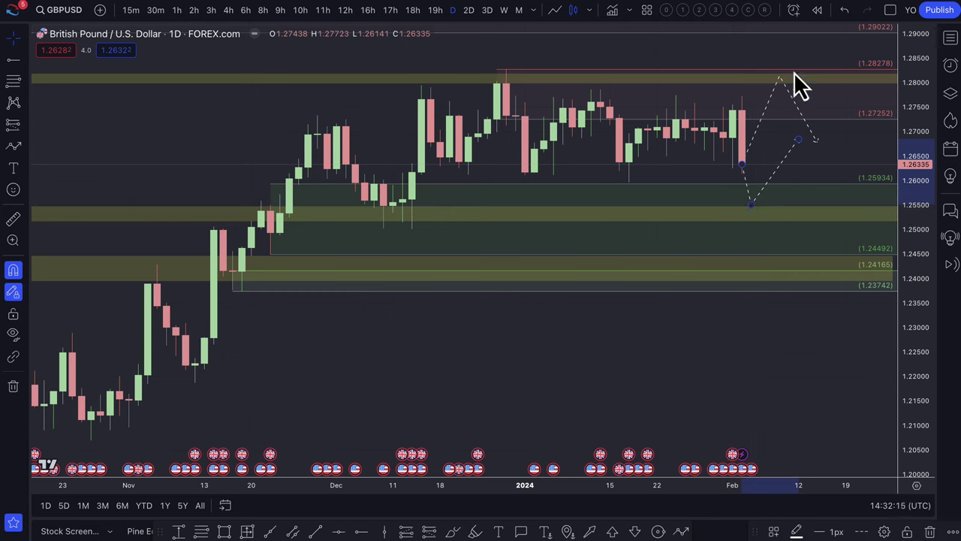
drag(779, 77, 781, 67)
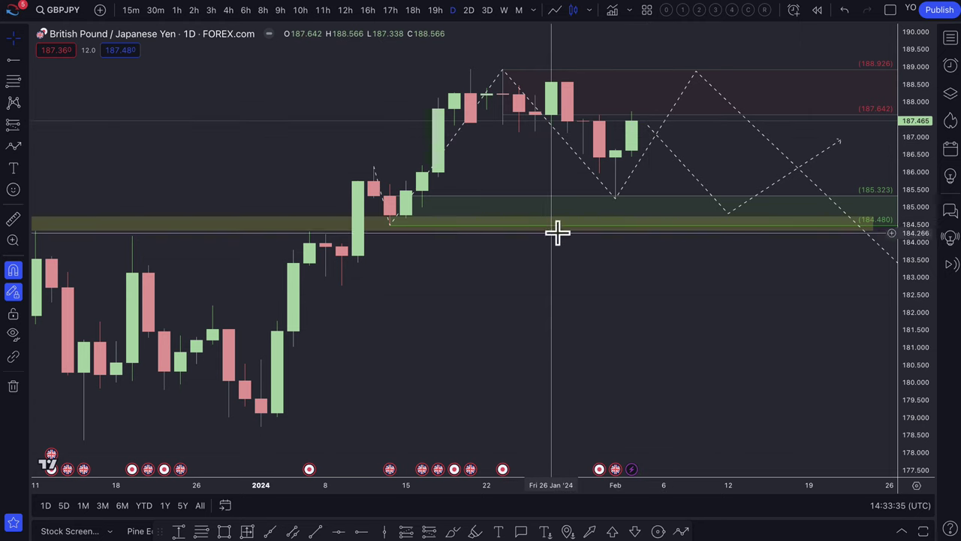
Delete the existing long zigzag path and the dip-and-rise path from the GBPJPY daily chart.
click(687, 111)
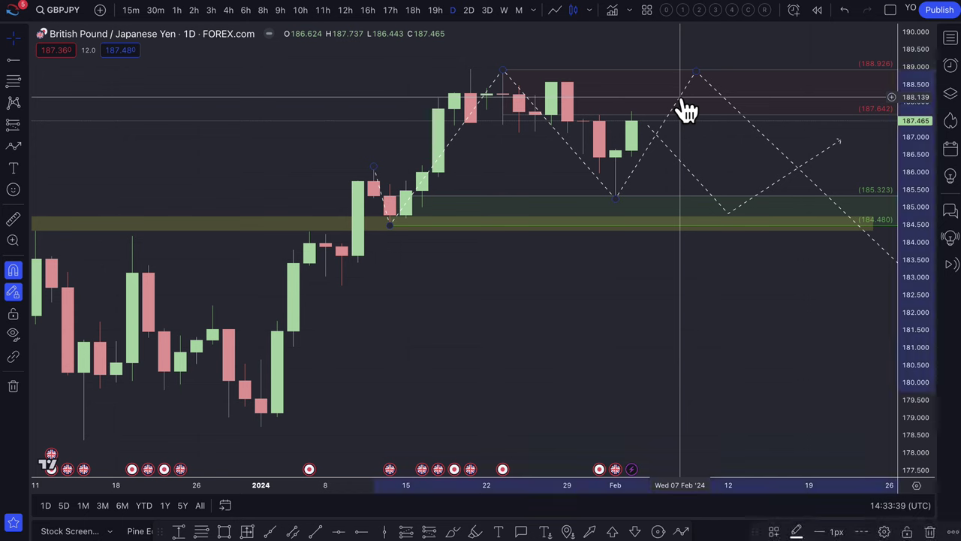
key(Delete)
click(659, 140)
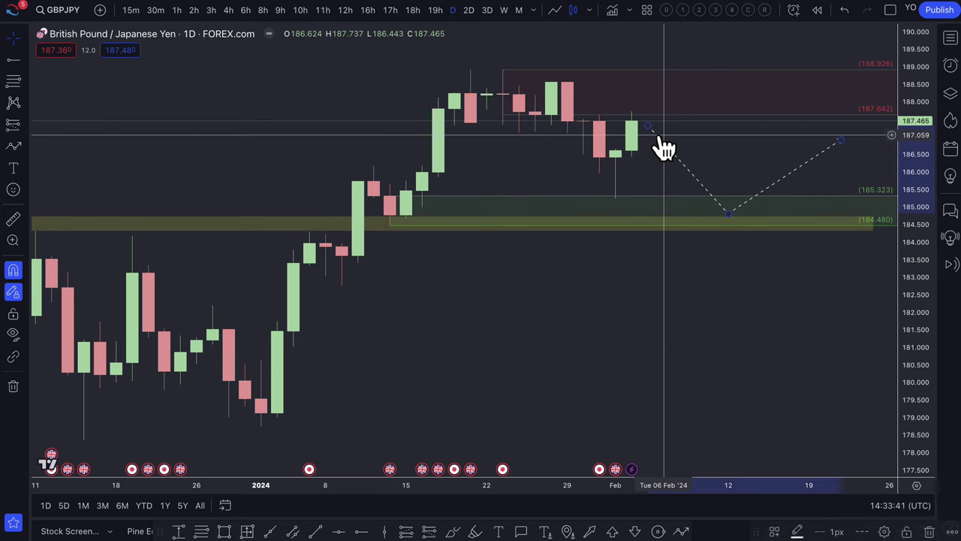
key(Delete)
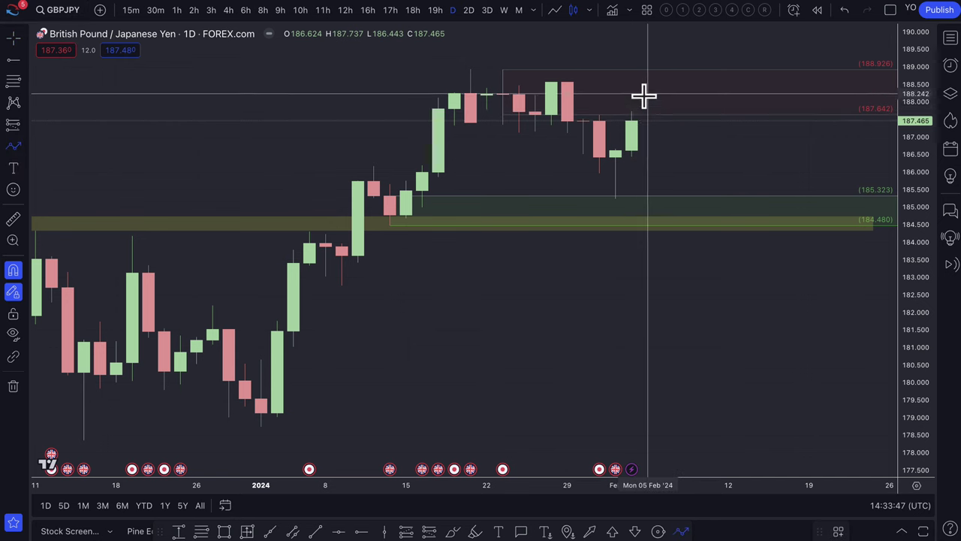
Draw a GBPJPY path from the 187.465 close up to about 188.9 on 5 February and down to about 180.0 on 20 February.
click(642, 119)
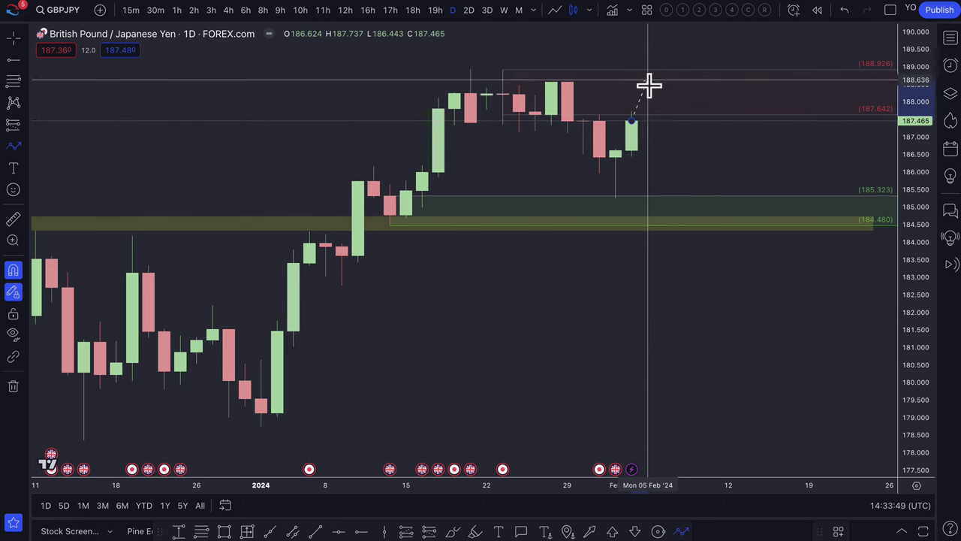
click(652, 72)
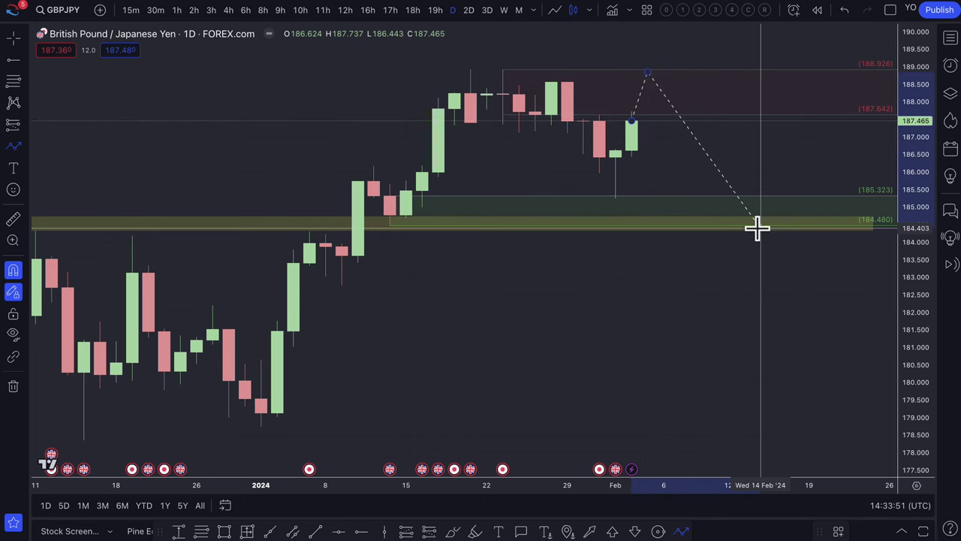
click(823, 380)
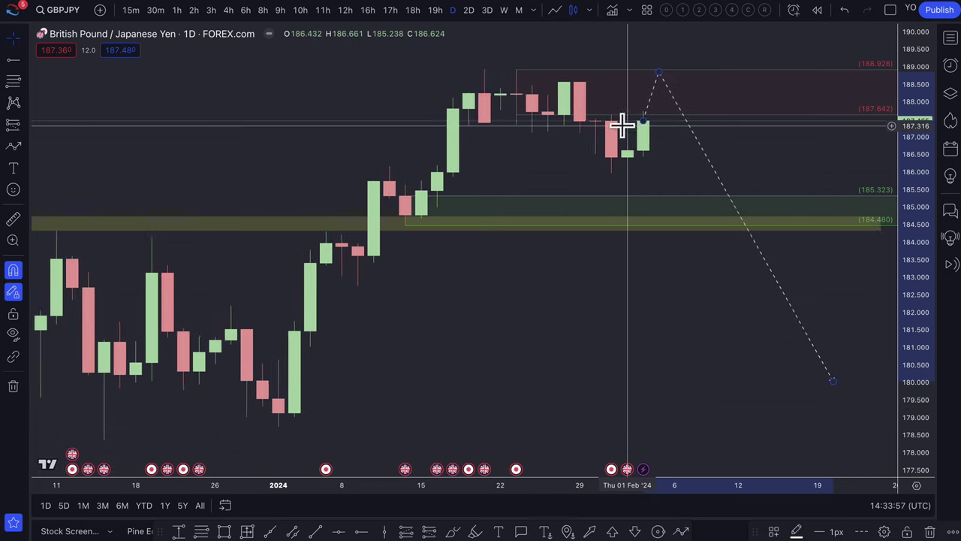
Draw a second GBPJPY path from the latest close down to about 184.7 on 6 February and up to about 187.65 on 9 February.
scroll(622, 129, left, 3)
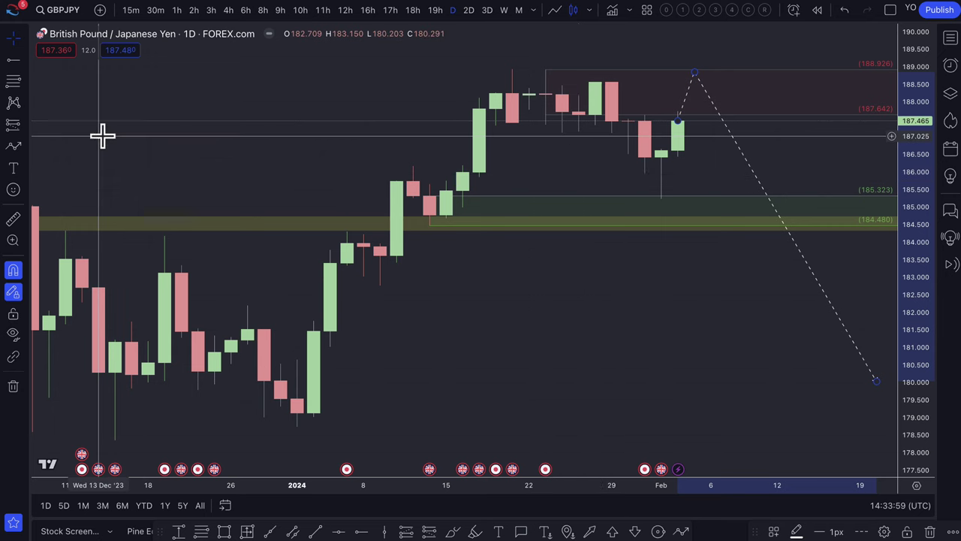
click(14, 147)
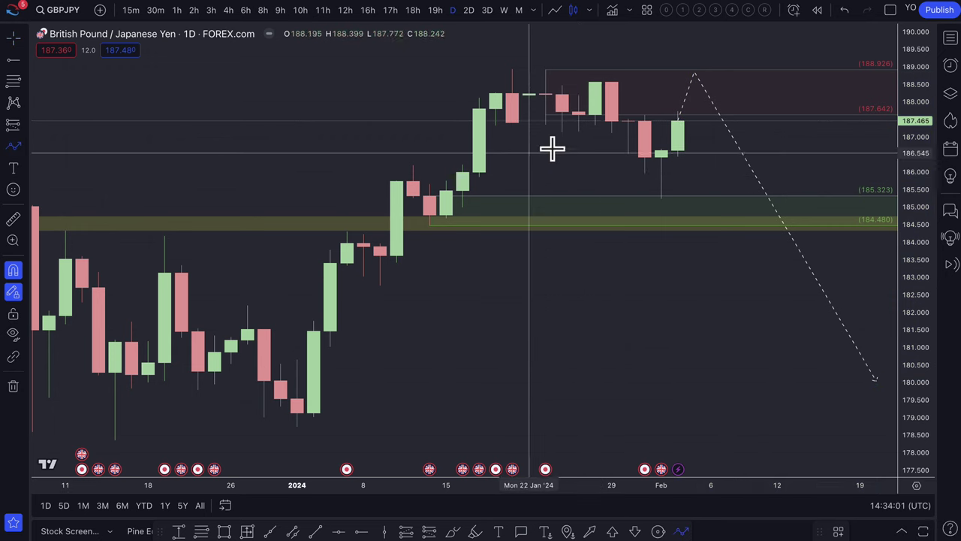
click(680, 126)
click(709, 218)
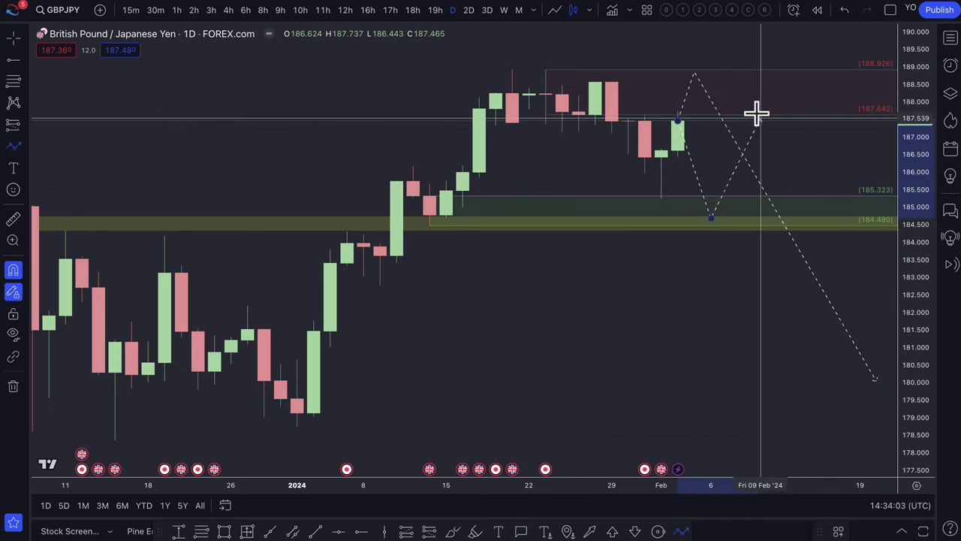
double_click(759, 114)
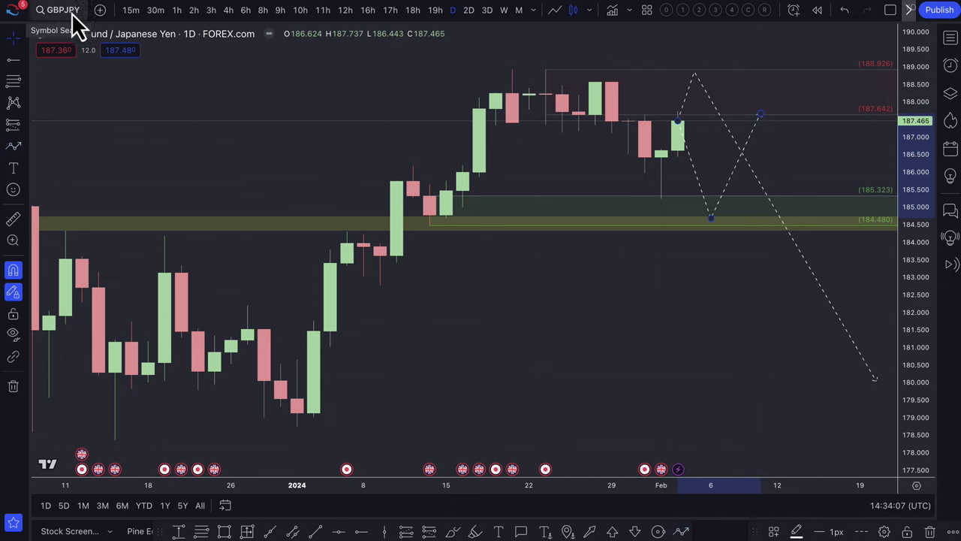
Move the peak of the GBPJPY rise-then-fall path to 188.687 on 7 February.
scroll(275, 103, down, 5)
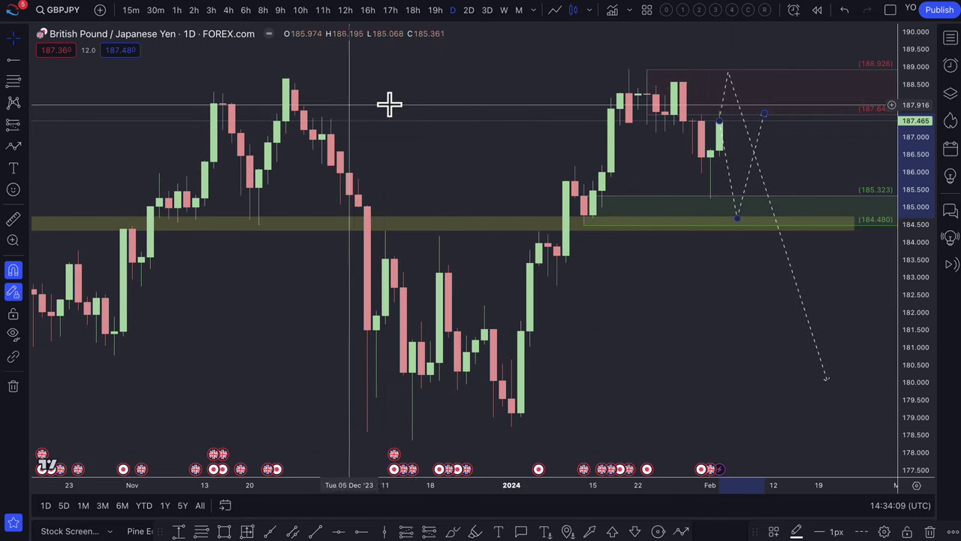
scroll(559, 113, down, 1)
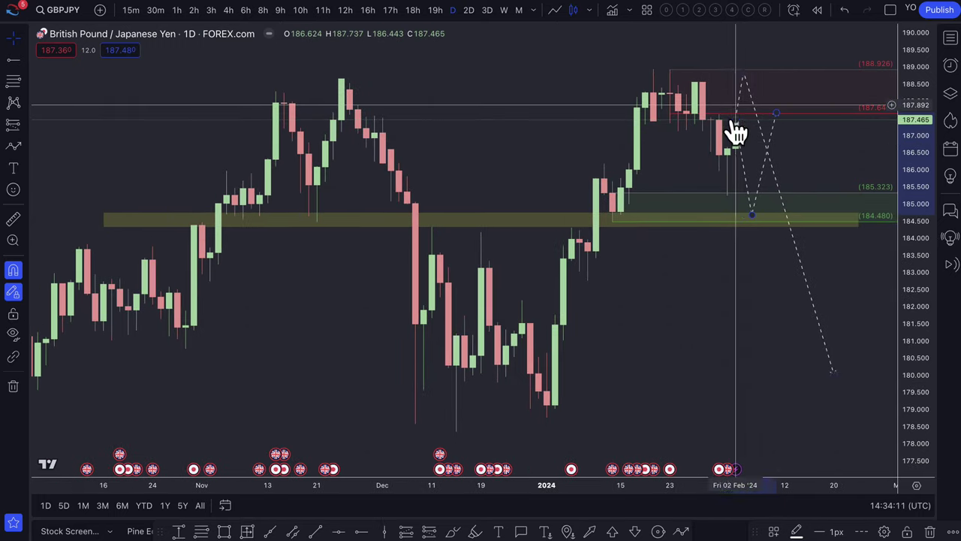
scroll(722, 184, up, 1)
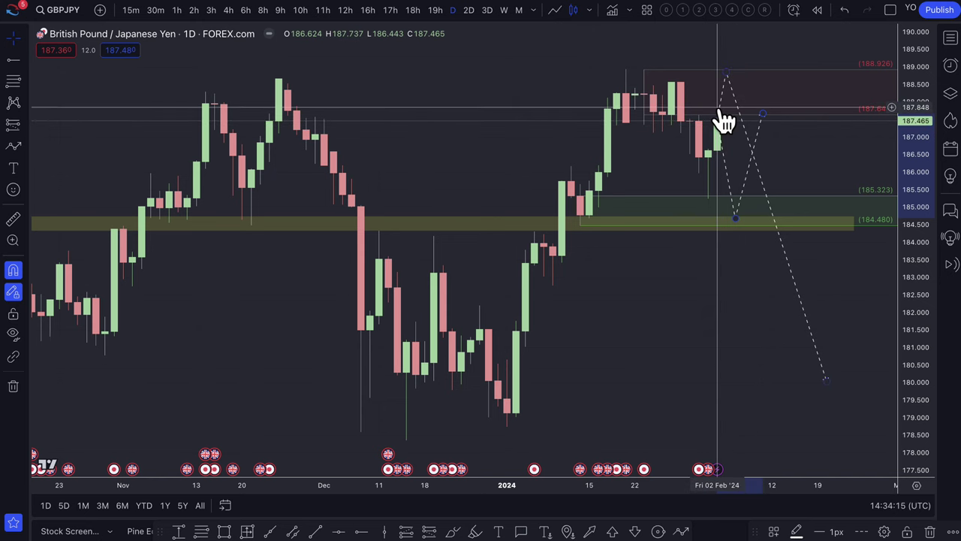
drag(727, 75, 741, 78)
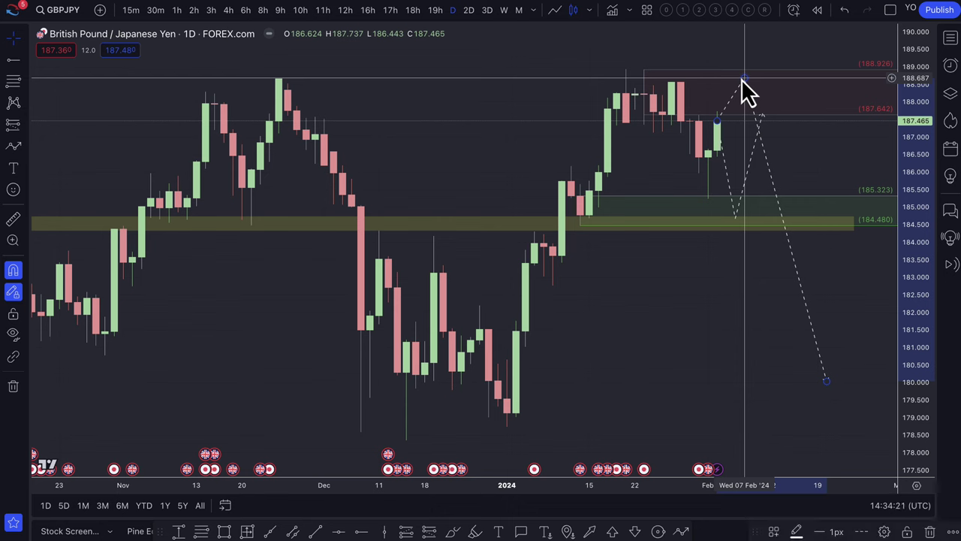
click(435, 122)
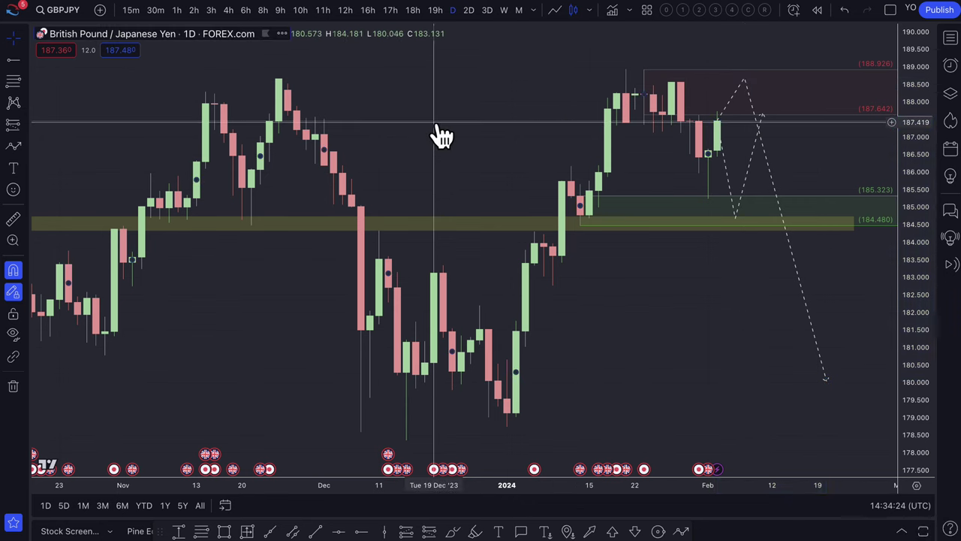
Measure the GBPJPY range from 188.876 on 12 January down to 185.294 on 26 February.
click(13, 220)
click(582, 70)
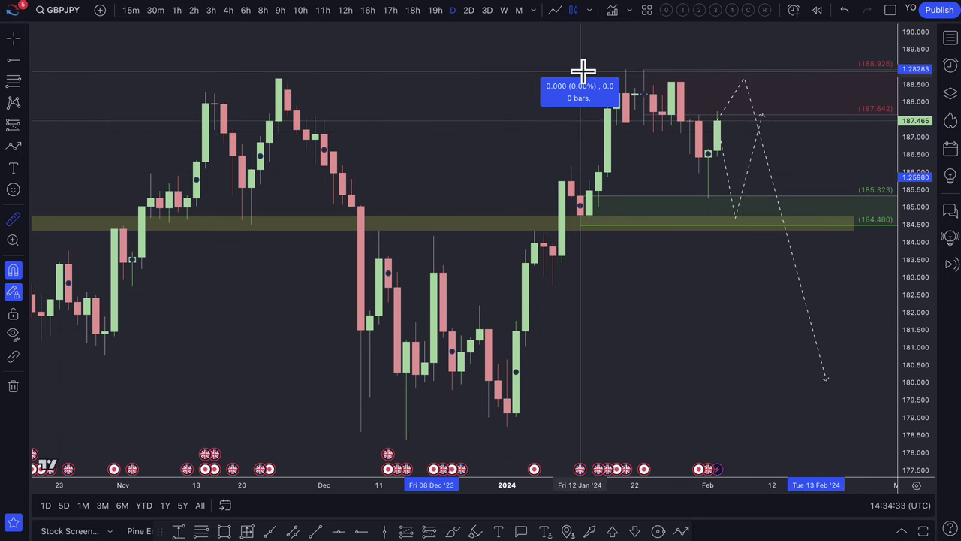
click(858, 197)
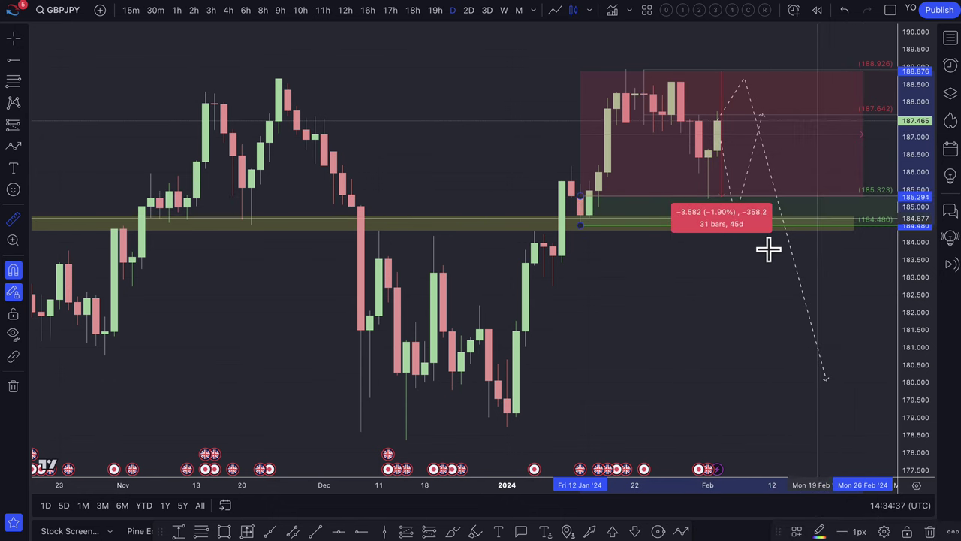
click(517, 276)
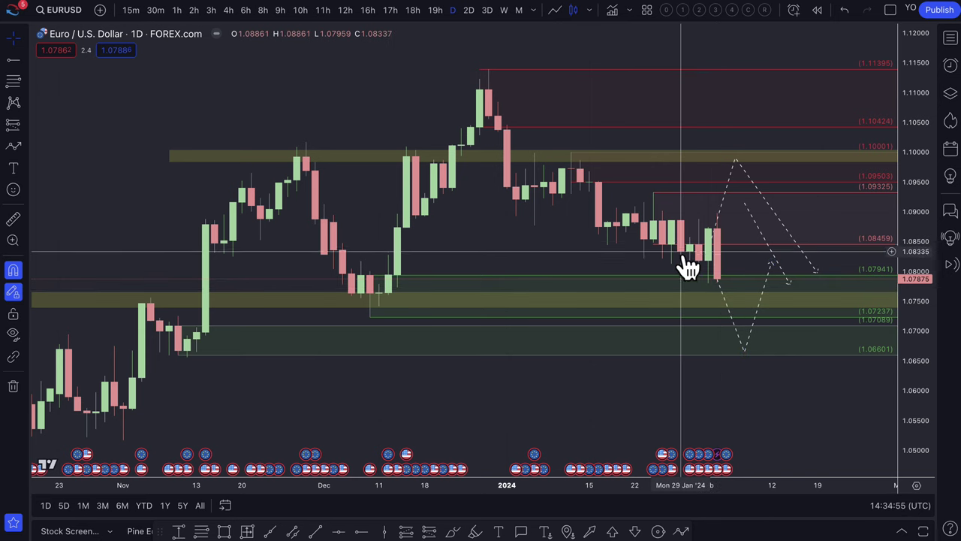
Switch from the EURUSD chart to the Bloomberg article on the euro zone avoiding a downturn and return to its headline.
click(353, 2)
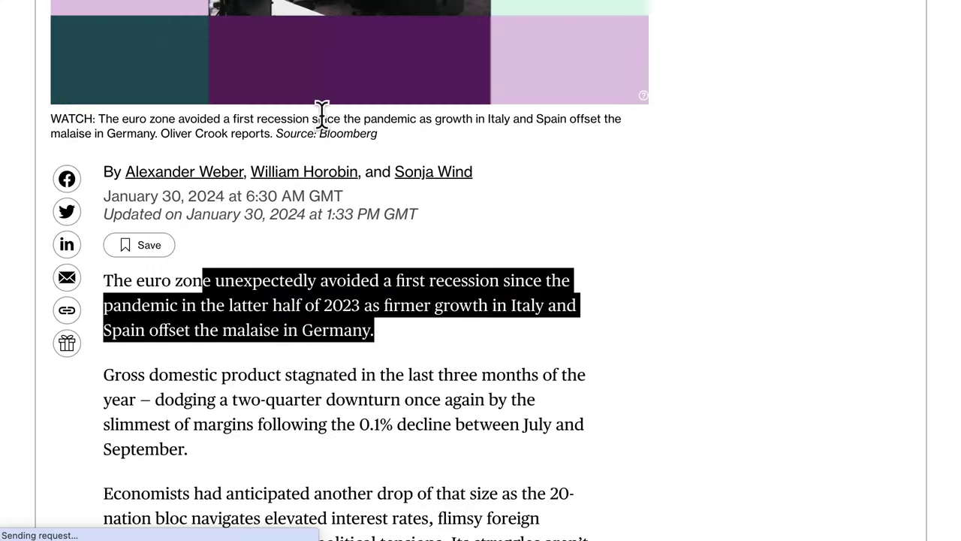
scroll(316, 253, up, 4)
scroll(314, 252, up, 5)
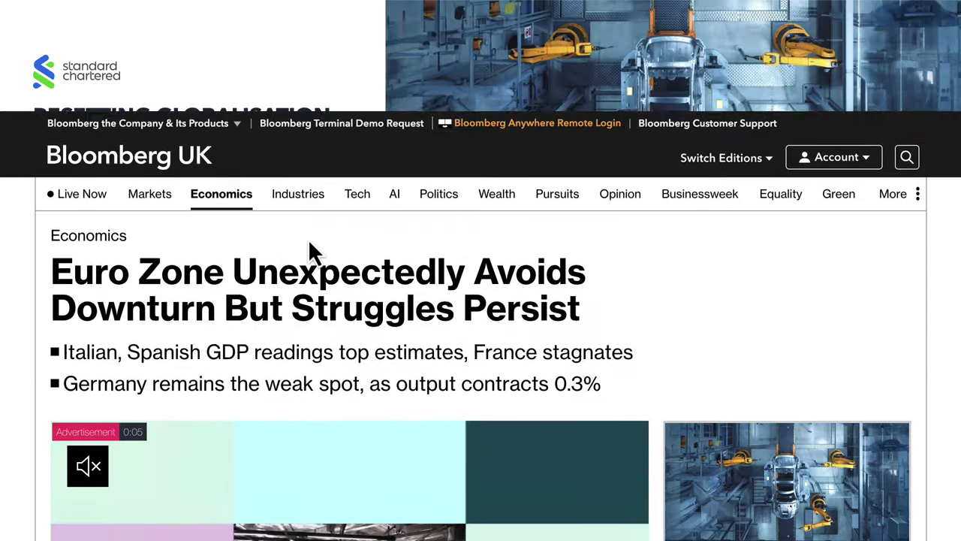
Read the euro zone downturn article, highlighting its headline and the opening paragraphs on the avoided recession and GDP.
scroll(308, 238, down, 3)
drag(161, 94, 504, 146)
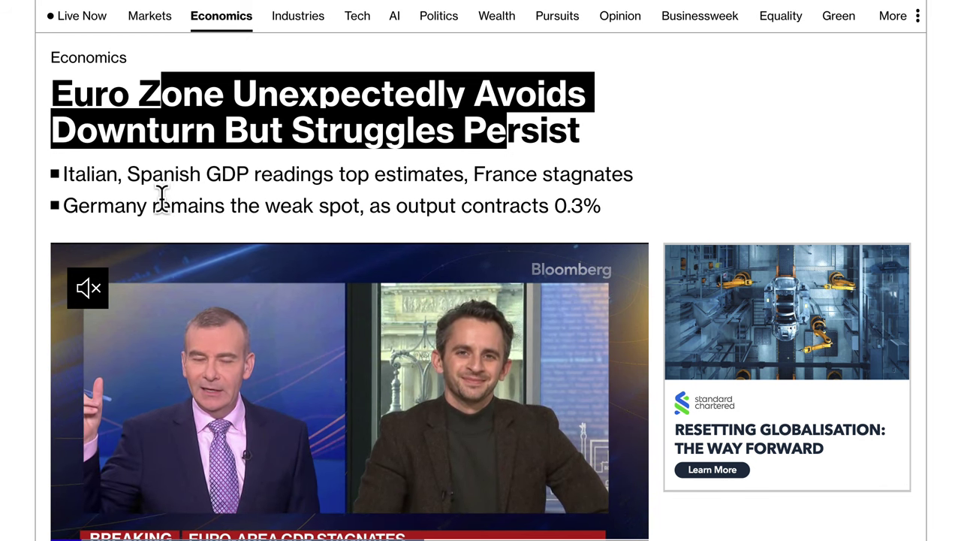
scroll(369, 251, down, 4)
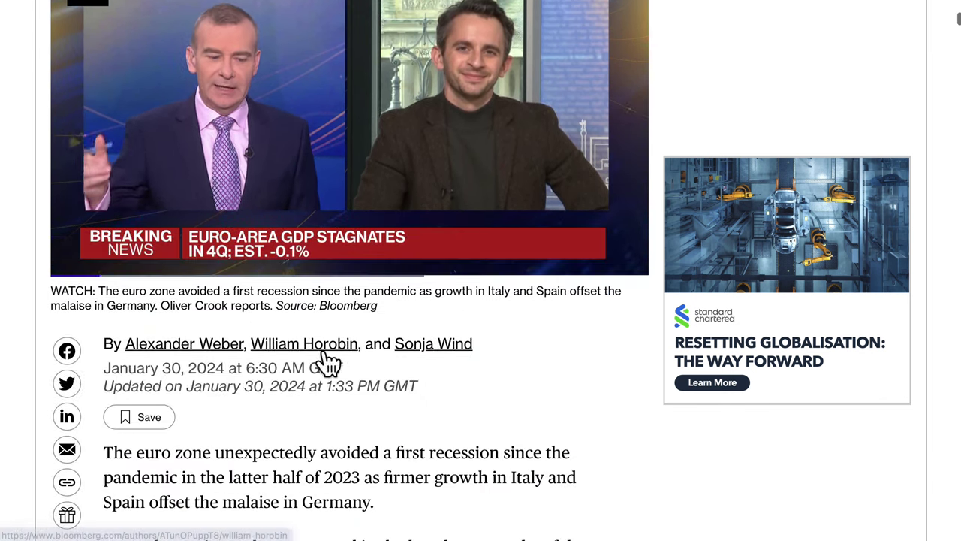
scroll(213, 418, down, 2)
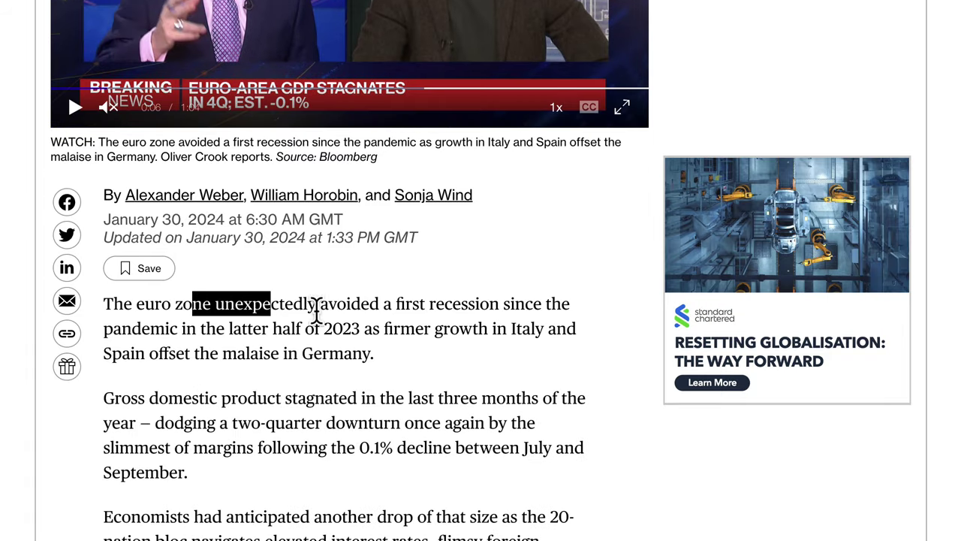
drag(317, 308, 260, 316)
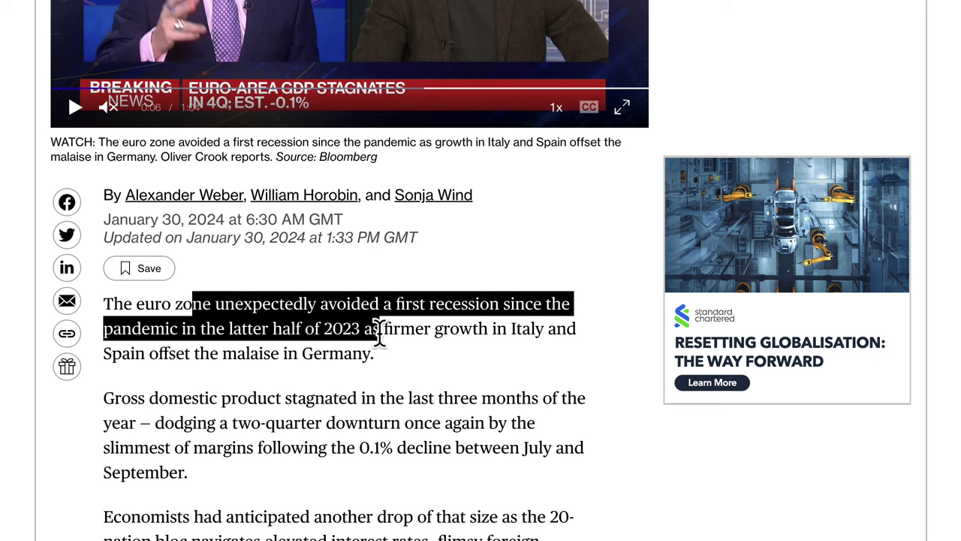
drag(448, 330, 518, 354)
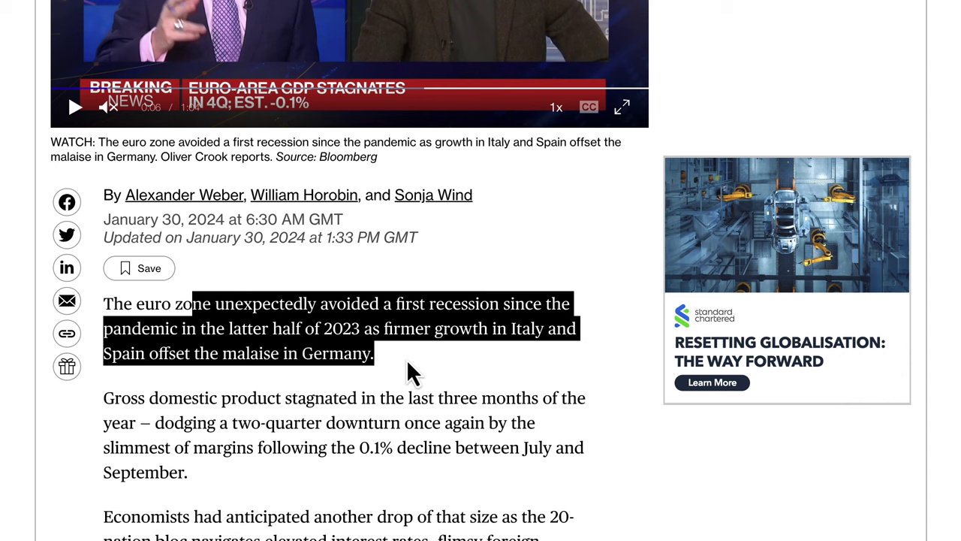
drag(102, 409, 413, 398)
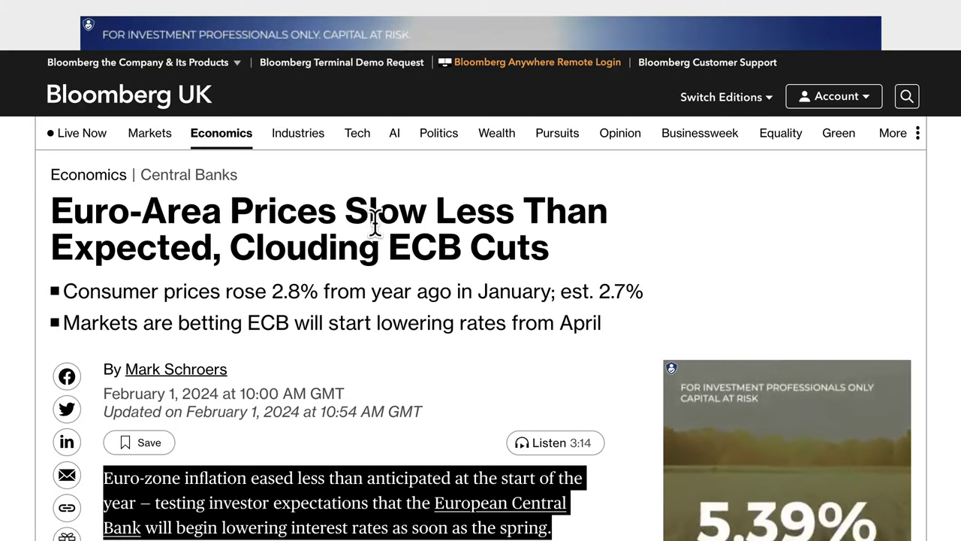
Read the article on slowing euro-area prices and ECB cuts, highlighting part of its headline and its opening paragraph on inflation.
drag(347, 212, 524, 239)
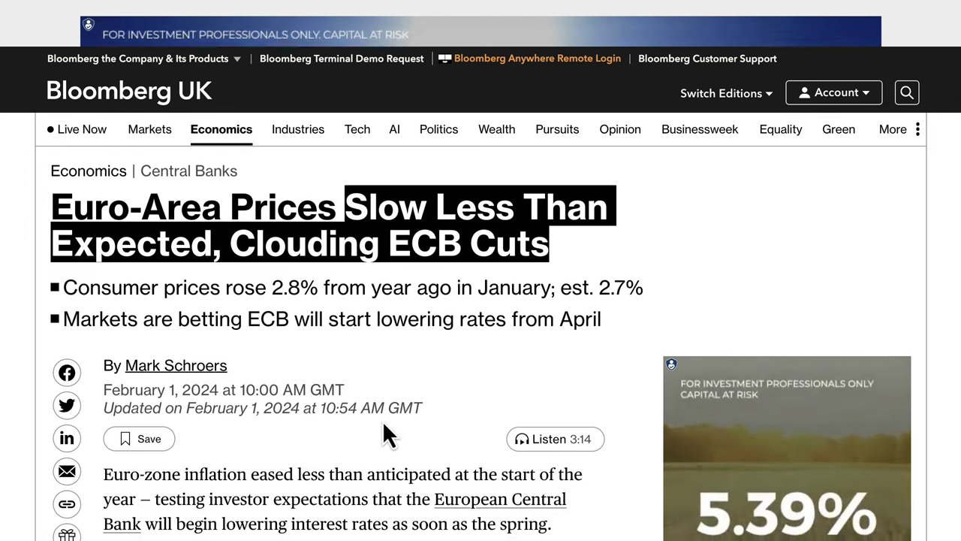
scroll(382, 421, down, 3)
drag(104, 340, 368, 392)
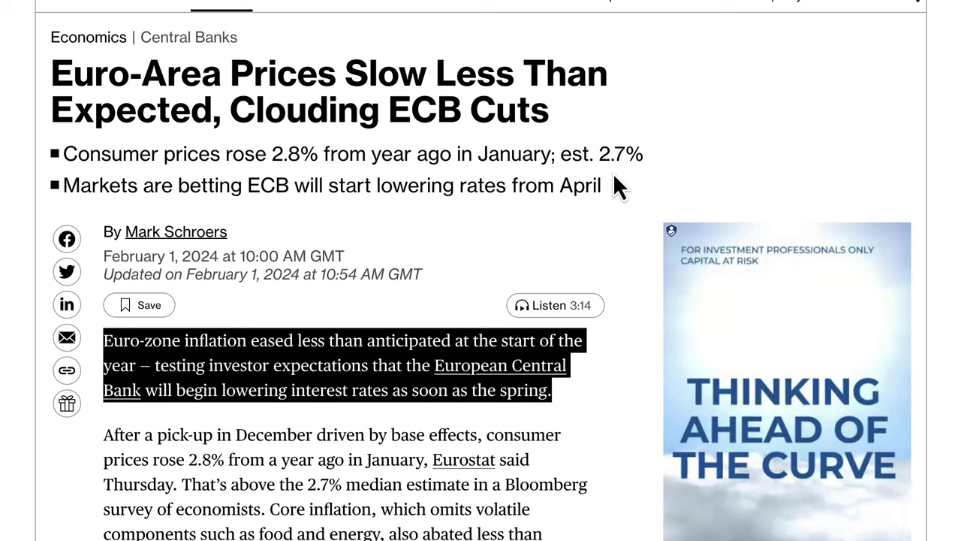
click(629, 135)
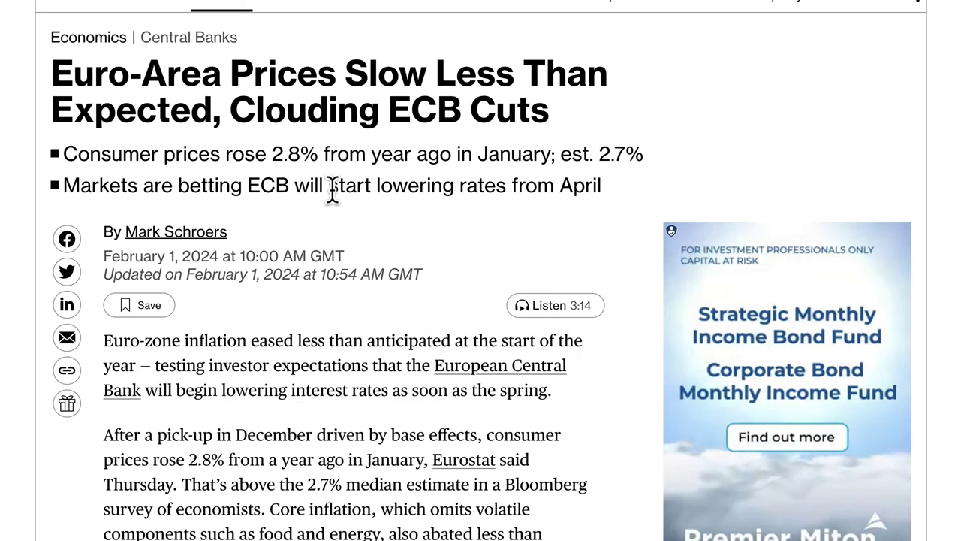
scroll(331, 188, up, 2)
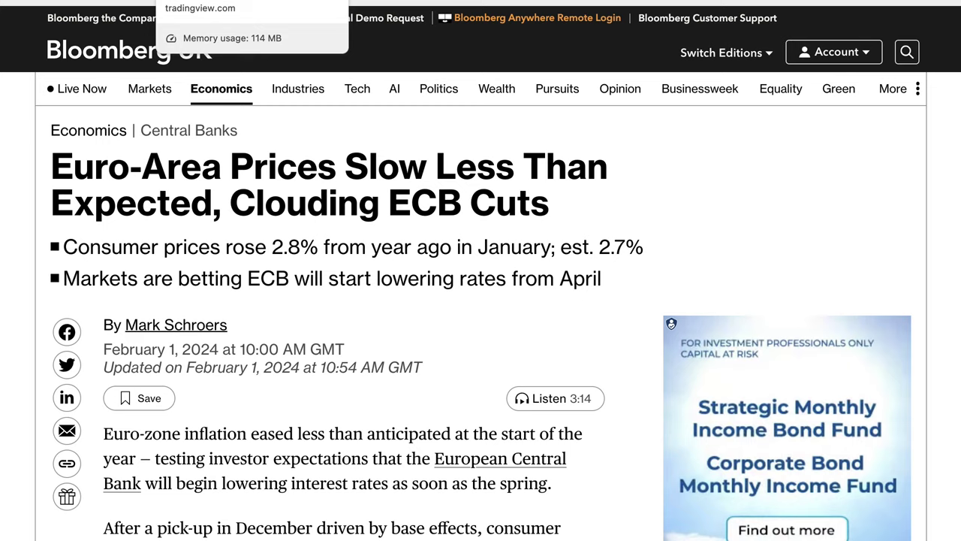
Switch to the EURUSD chart in TradingView, remove the short falling path and lower the rise-then-fall path's peak to about 1.0979 on 6 February.
click(225, 2)
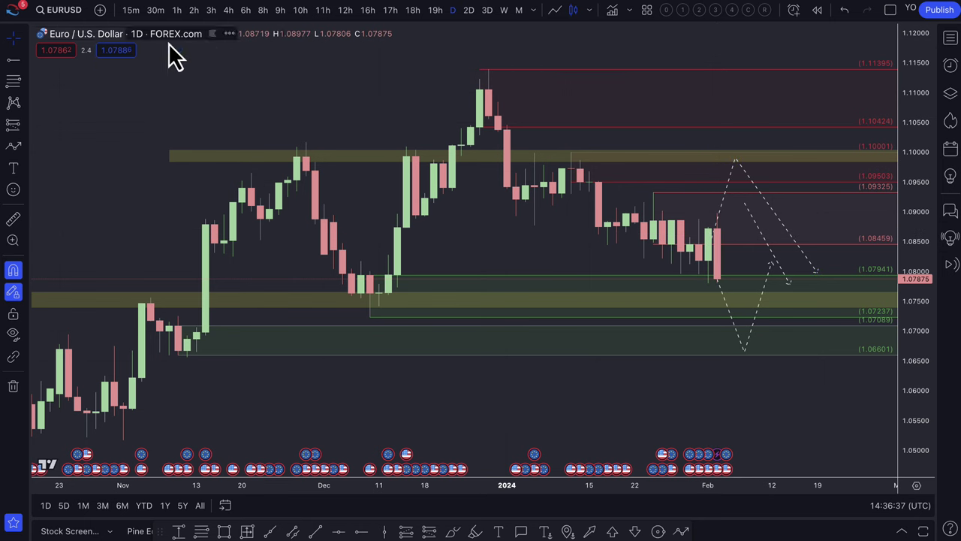
click(717, 232)
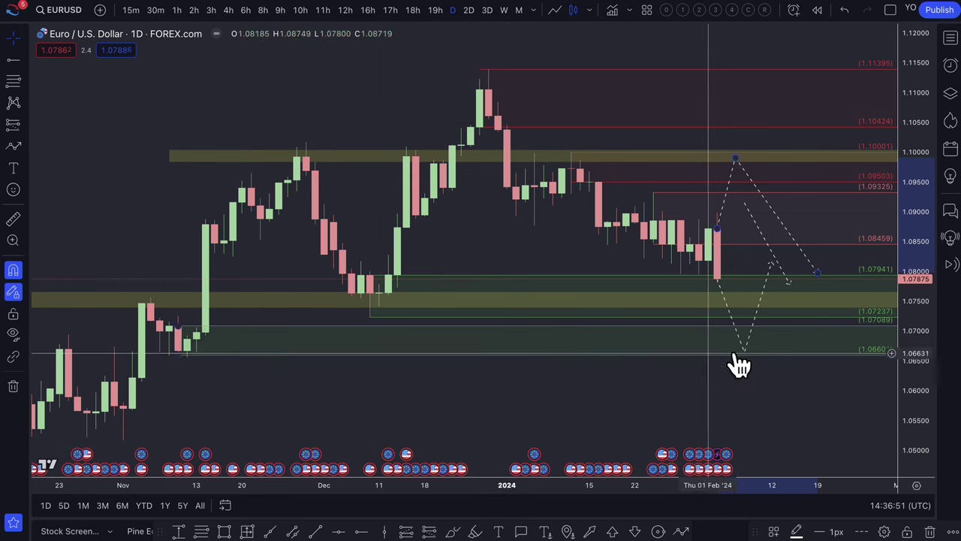
scroll(751, 330, down, 3)
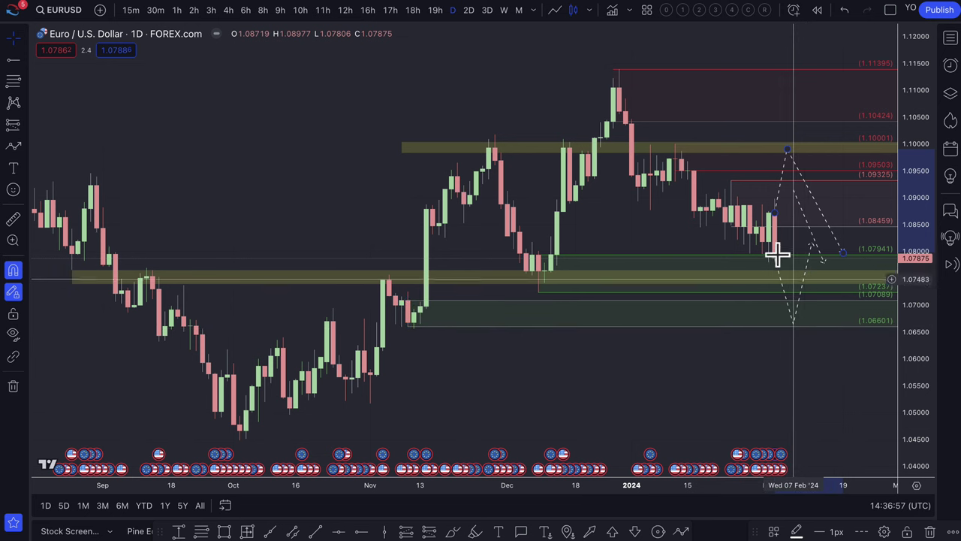
scroll(544, 205, up, 2)
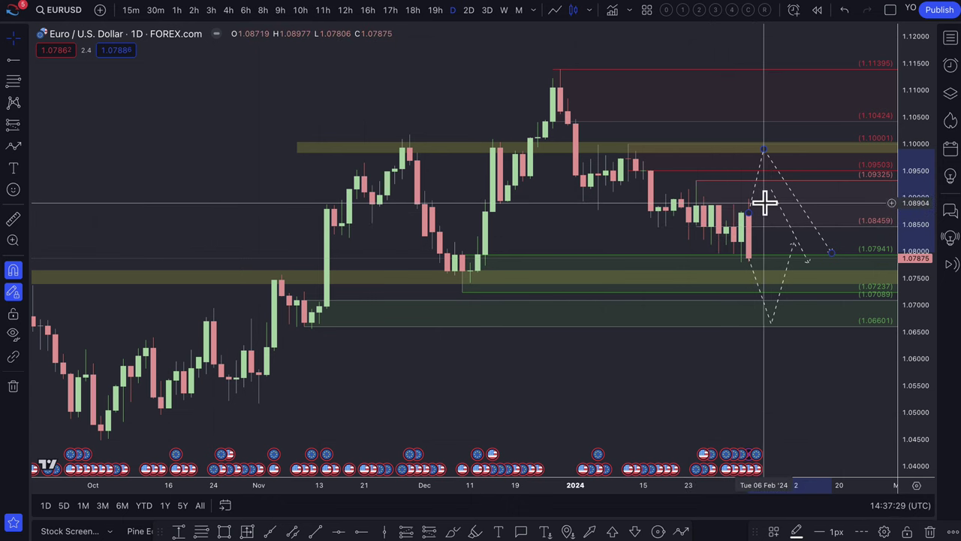
scroll(764, 201, up, 5)
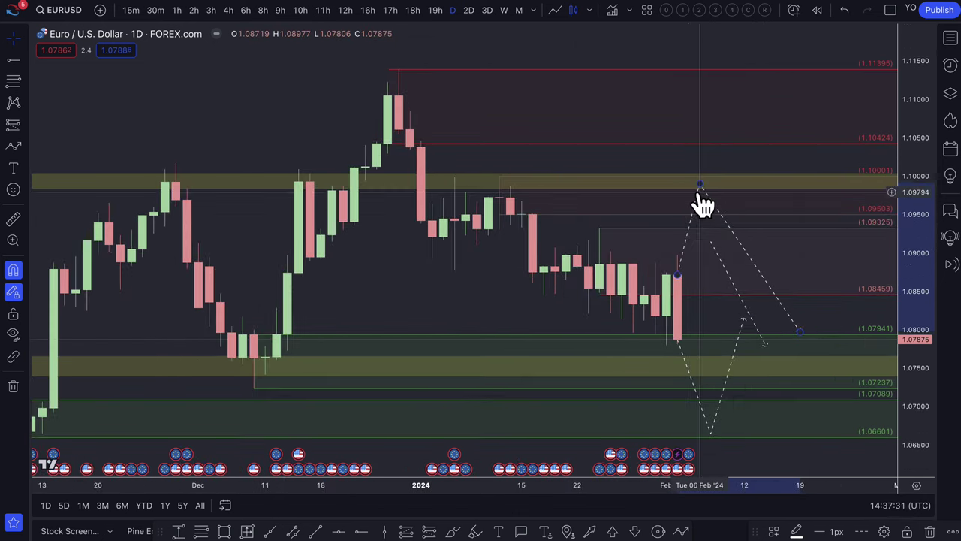
mouse_move(699, 185)
mouse_down()
mouse_move(700, 240)
mouse_move(701, 231)
mouse_up()
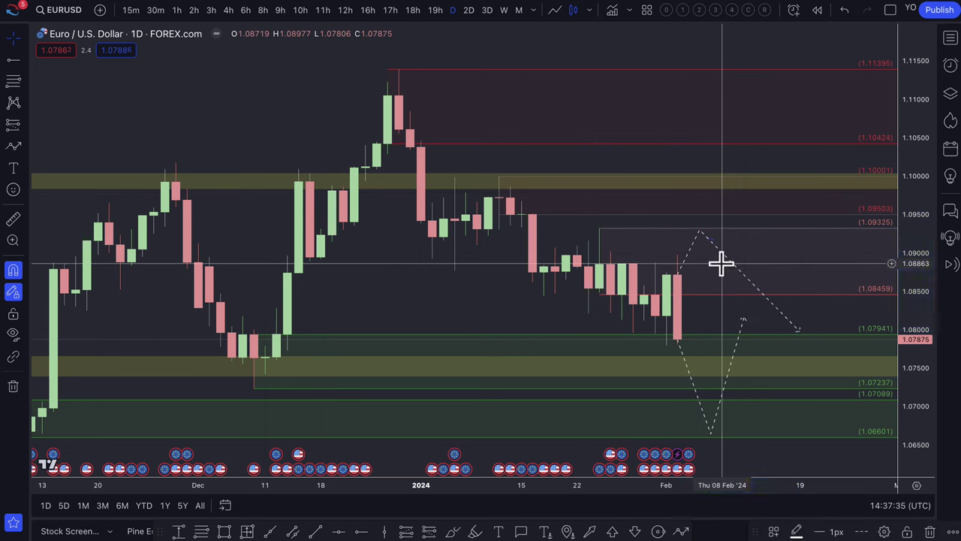
drag(700, 233, 703, 198)
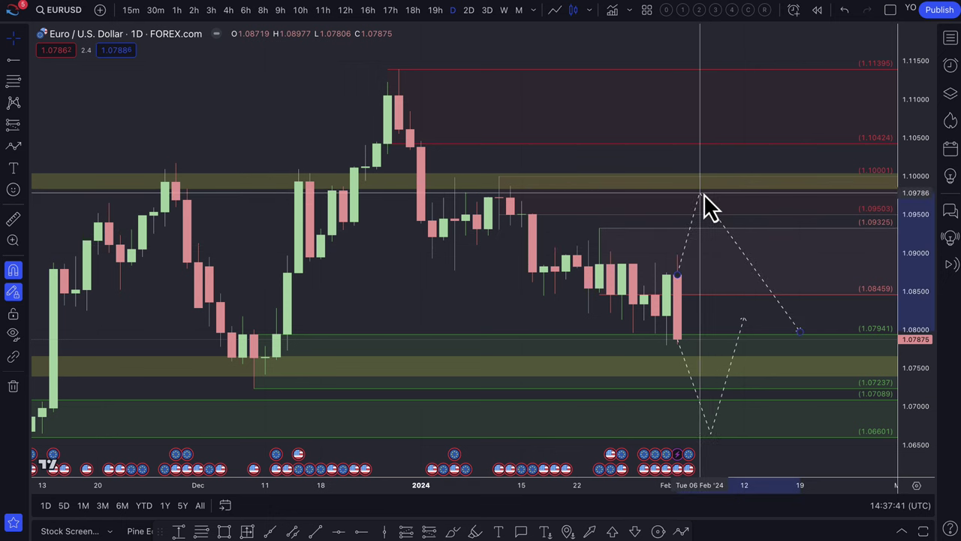
Change the chart to EURJPY and delete its existing fall-then-rise projected path.
scroll(721, 293, down, 3)
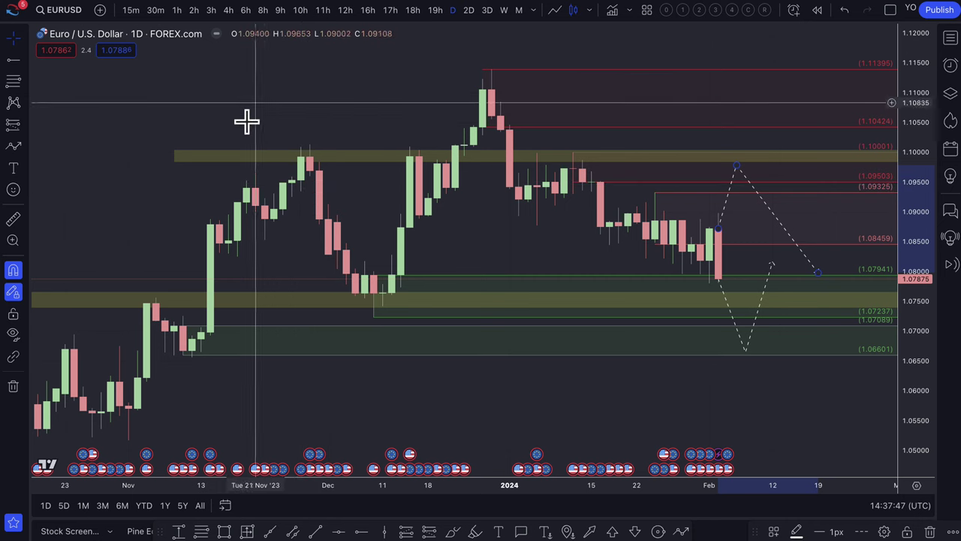
click(326, 127)
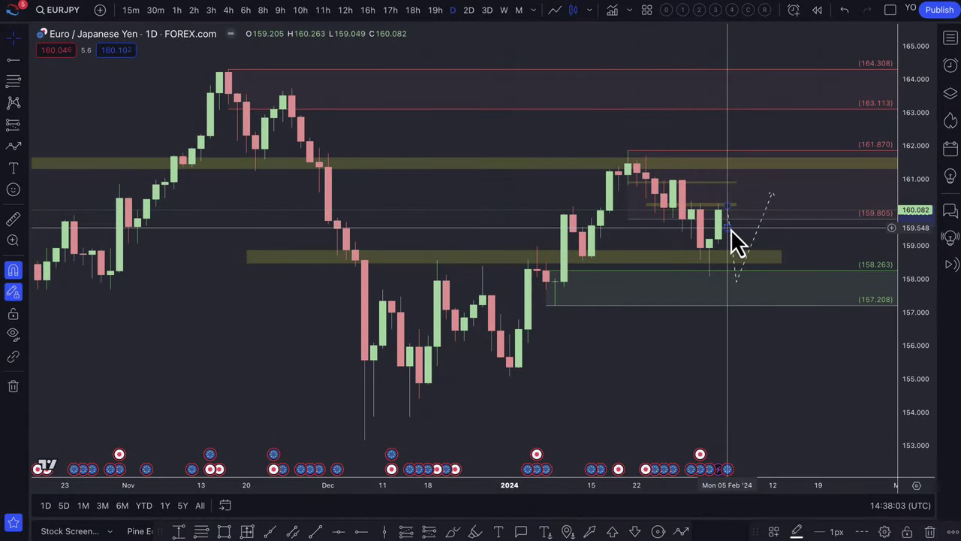
click(734, 233)
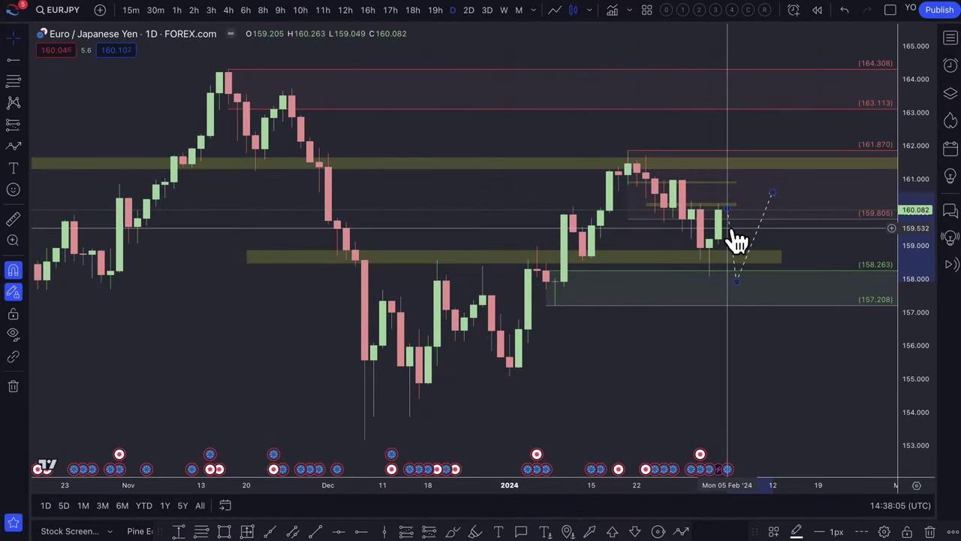
key(Delete)
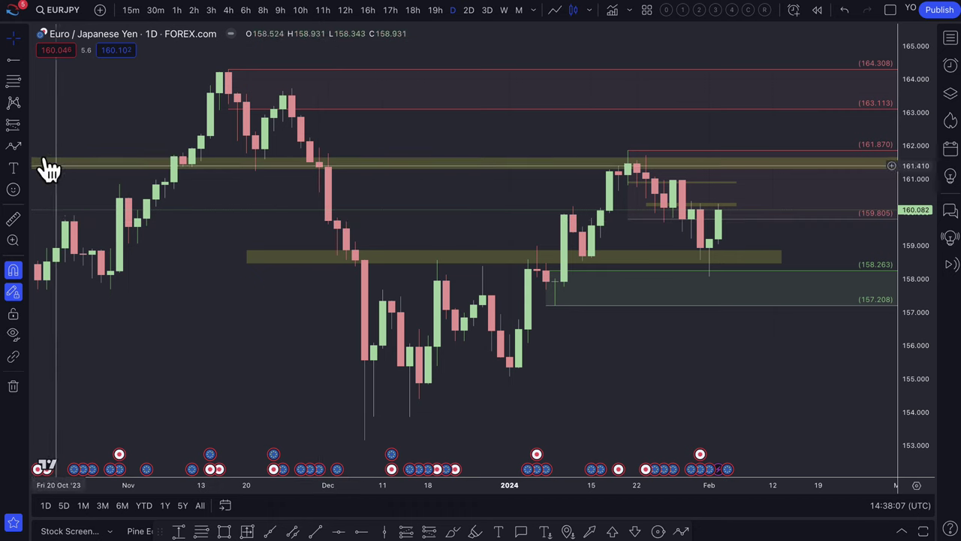
Draw a EURJPY path from the latest close up to about 161.3 on 5 February and down to about 158.3 on 9 February.
click(14, 147)
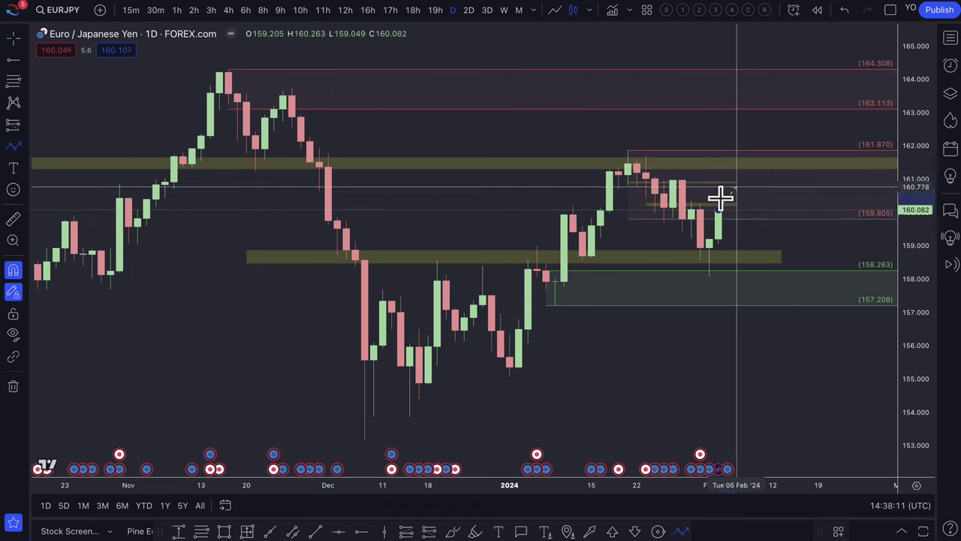
scroll(700, 203, up, 3)
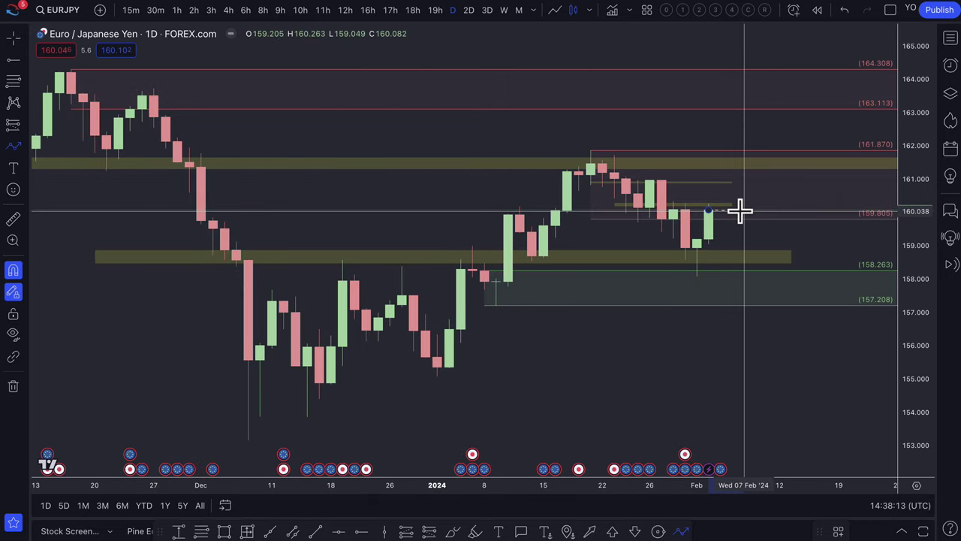
click(718, 168)
click(756, 267)
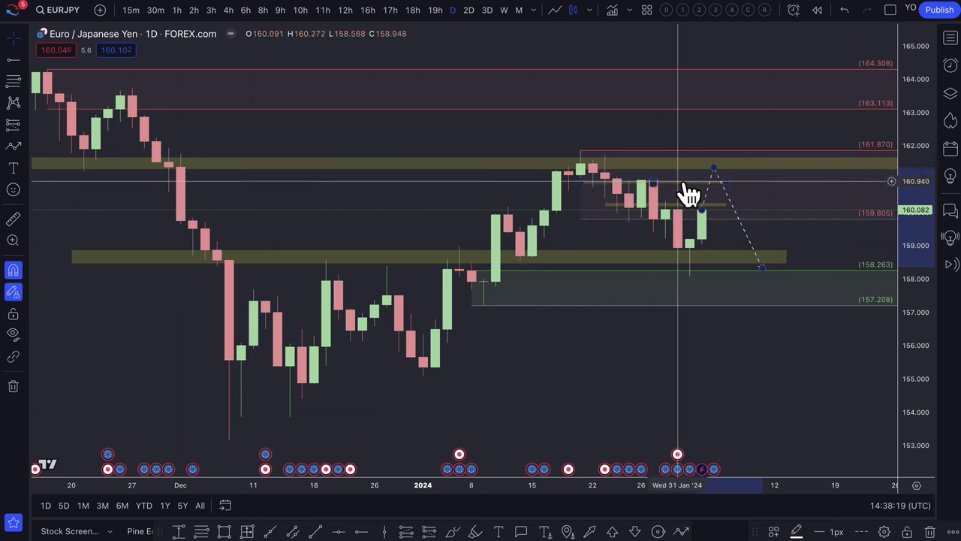
Examine EURJPY's recent highs against the marked zones on the 1-hour timeframe, and return to the daily timeframe.
click(177, 12)
scroll(427, 159, down, 5)
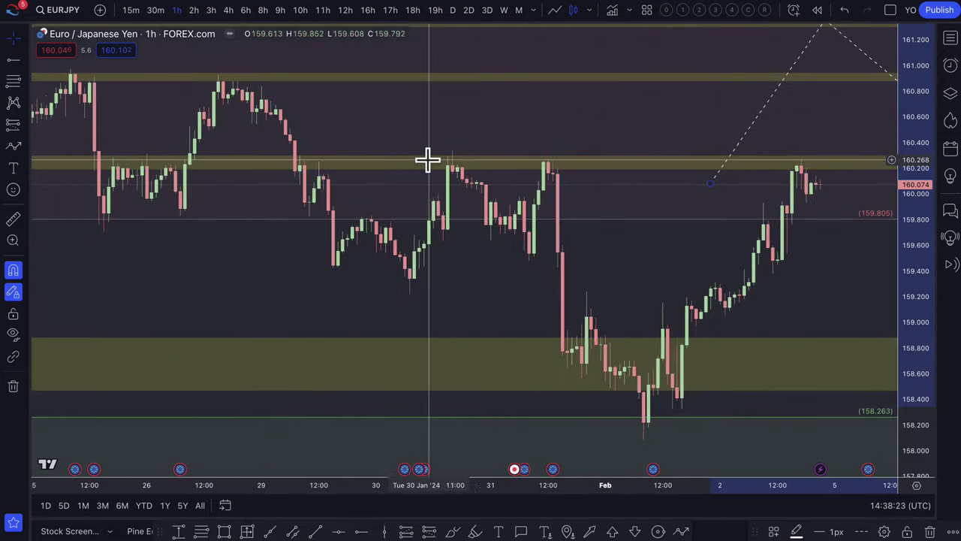
scroll(428, 158, down, 2)
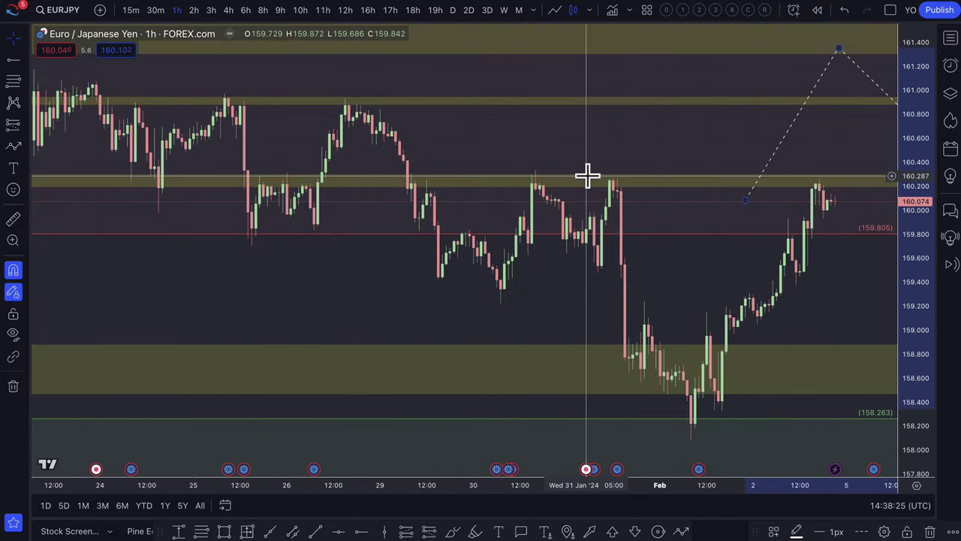
scroll(588, 175, down, 2)
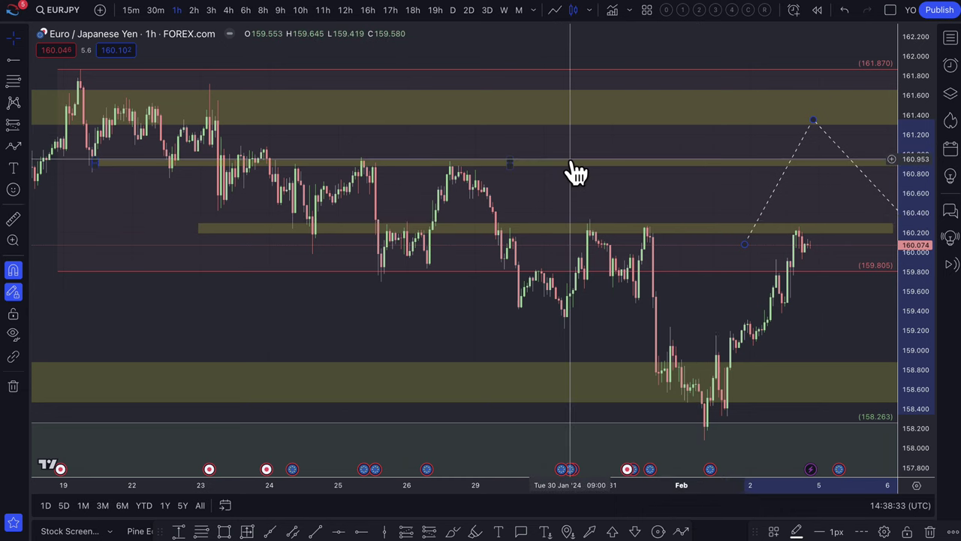
scroll(596, 189, down, 3)
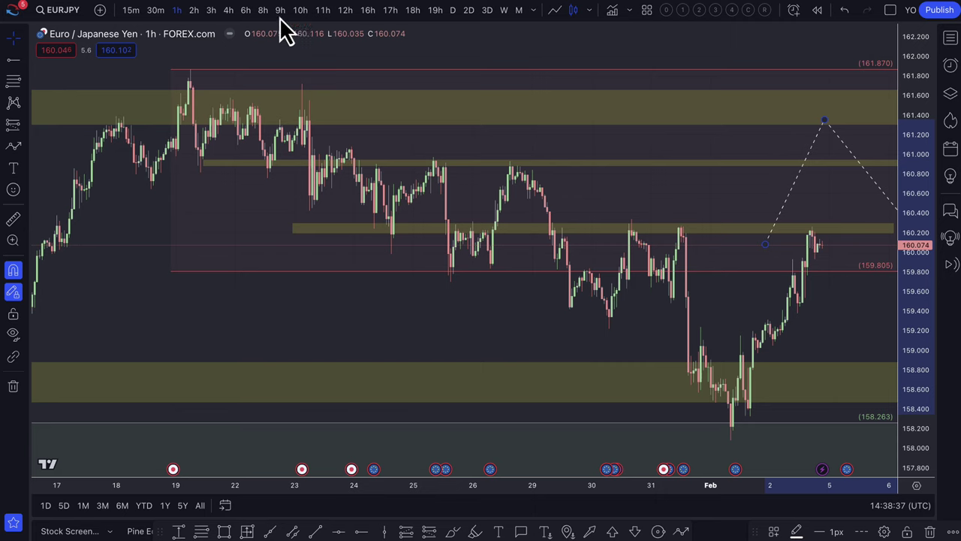
click(454, 11)
Move the EURJPY path's peak to about 161.5 on 6 February and its end to about 159.3 on 19 February.
scroll(594, 146, up, 5)
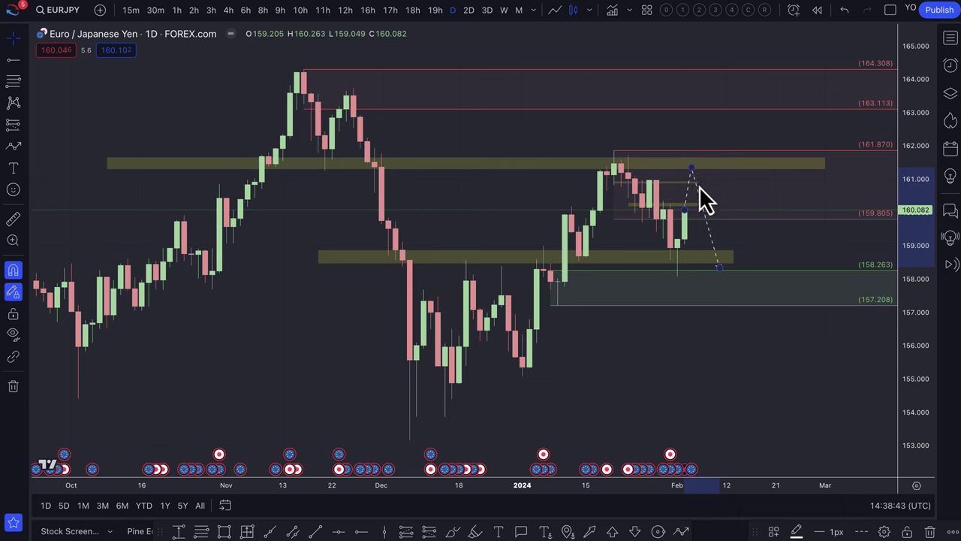
mouse_move(692, 168)
mouse_down()
mouse_move(705, 179)
mouse_move(704, 161)
mouse_move(699, 177)
mouse_up()
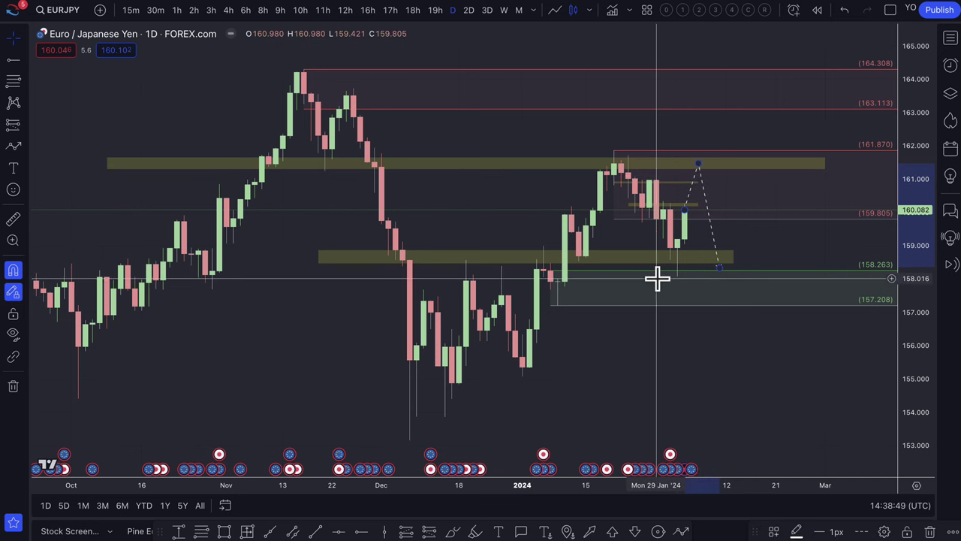
scroll(658, 279, up, 2)
drag(697, 269, 743, 237)
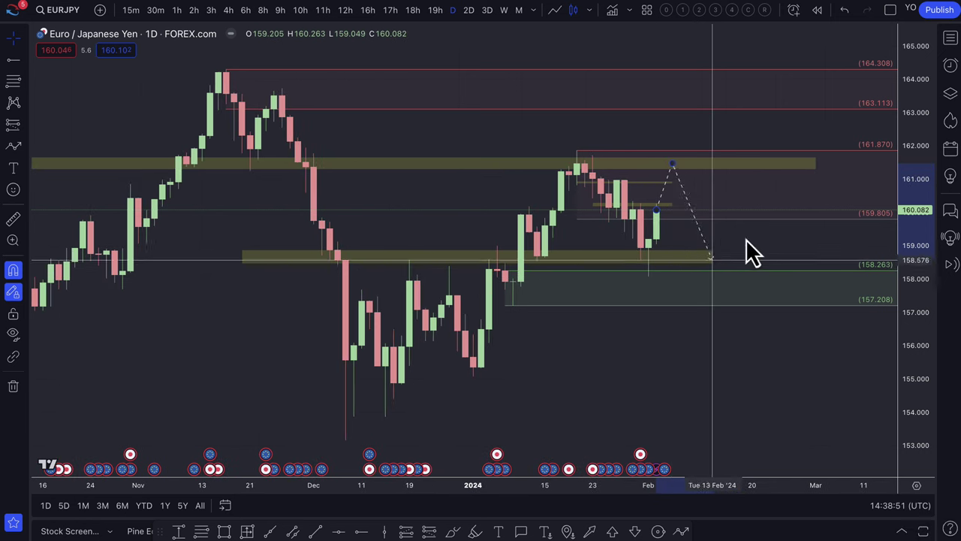
Draw a second EURJPY path from the latest close down to about 158.0 on 9 February and up to about 159.9 on 16 February.
click(15, 148)
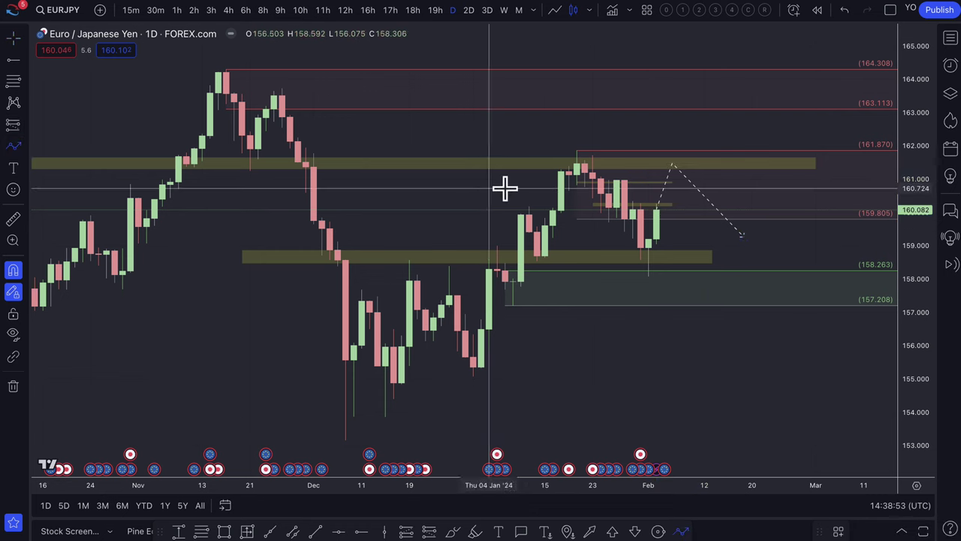
click(696, 280)
double_click(736, 215)
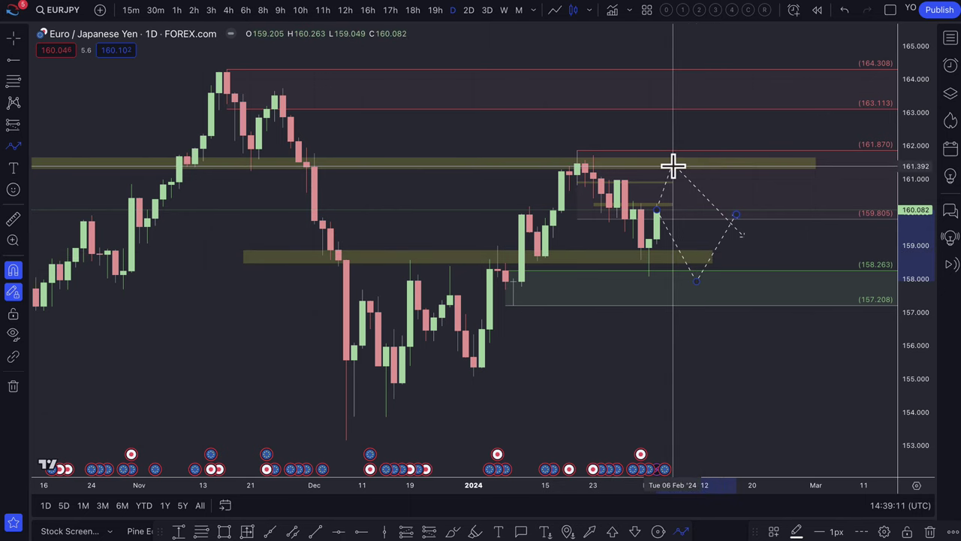
Switch the chart to EURGBP from the watchlist.
scroll(676, 165, down, 1)
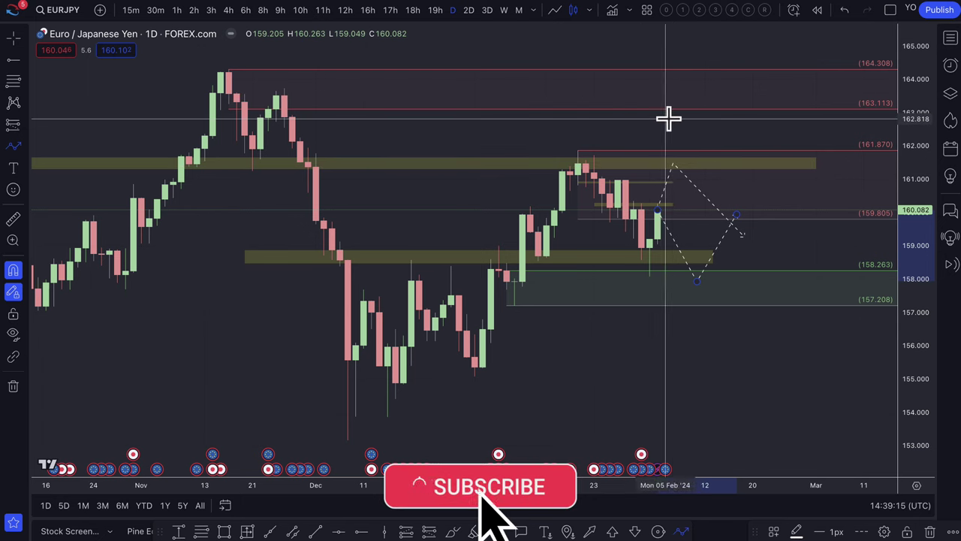
click(950, 41)
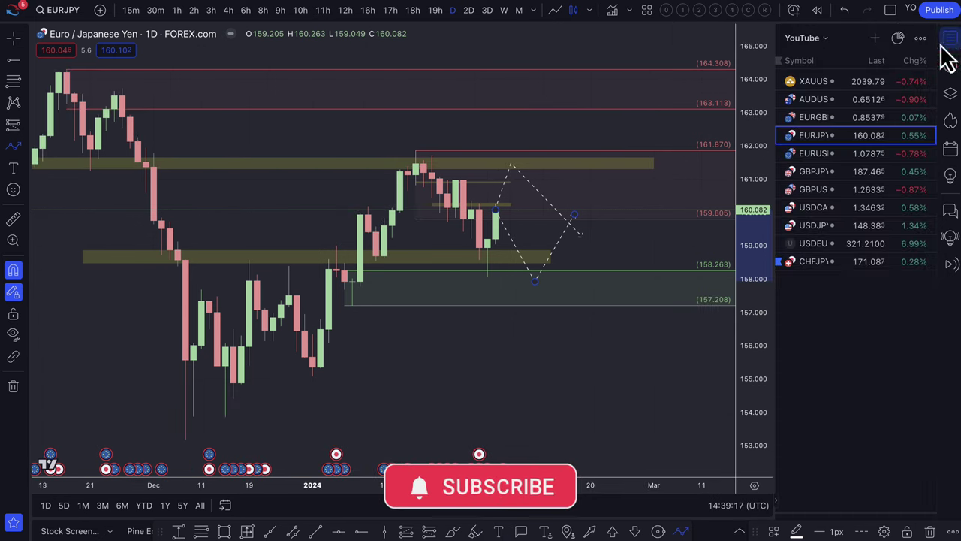
click(835, 123)
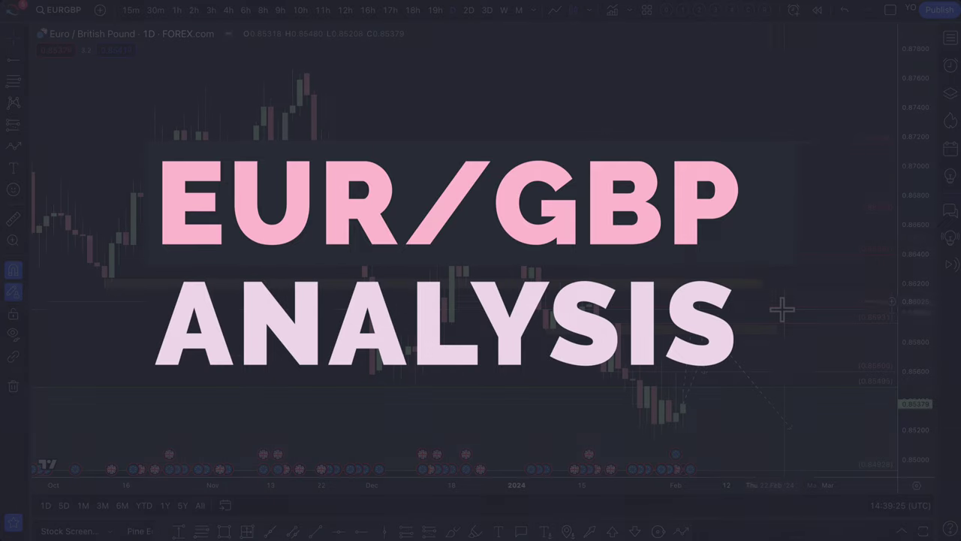
Move the EURGBP path's peak to about 0.8590 on 6 February and its end to about 0.8519 on 9 February.
mouse_move(782, 309)
mouse_down()
mouse_move(740, 322)
mouse_move(609, 317)
mouse_move(569, 281)
mouse_move(614, 322)
mouse_move(597, 301)
mouse_move(551, 320)
mouse_move(562, 306)
mouse_up()
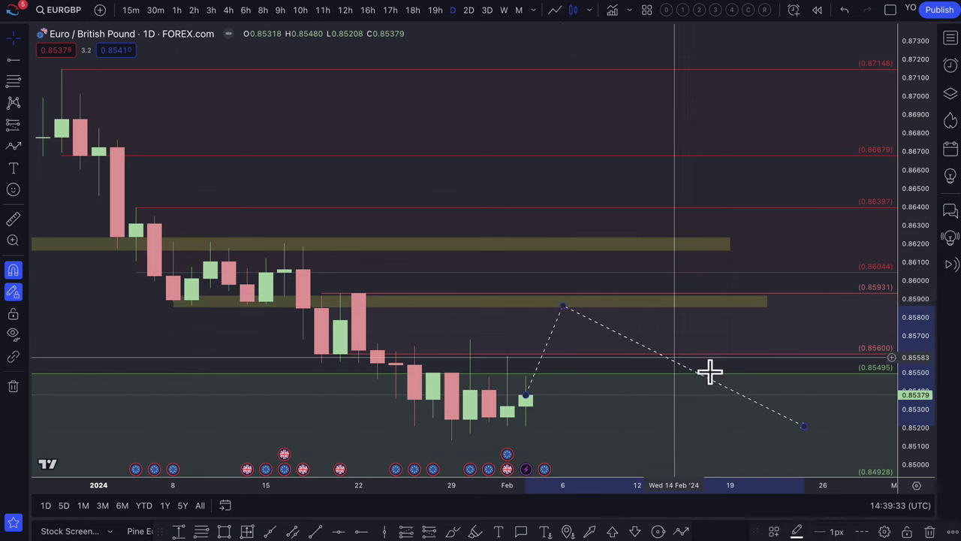
drag(804, 426, 614, 432)
scroll(526, 350, left, 5)
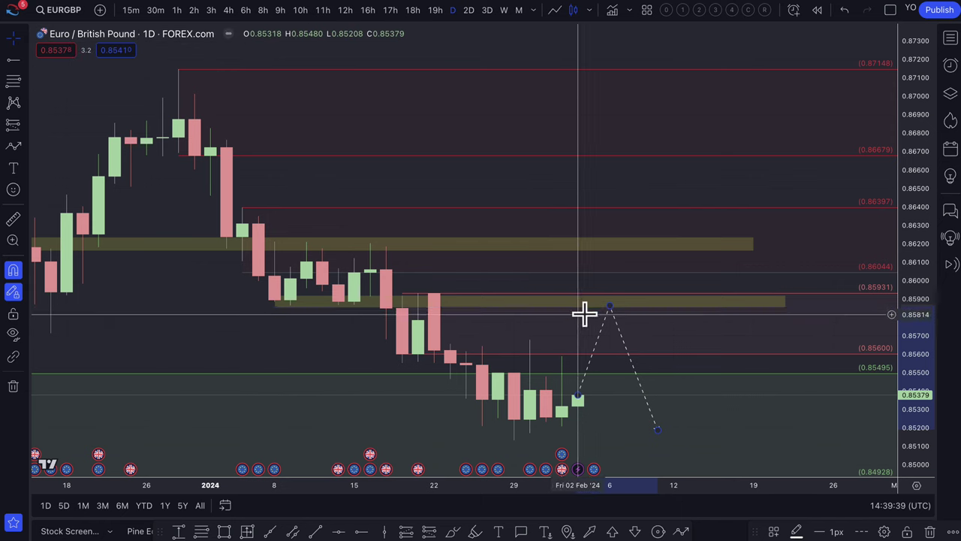
drag(611, 306, 610, 301)
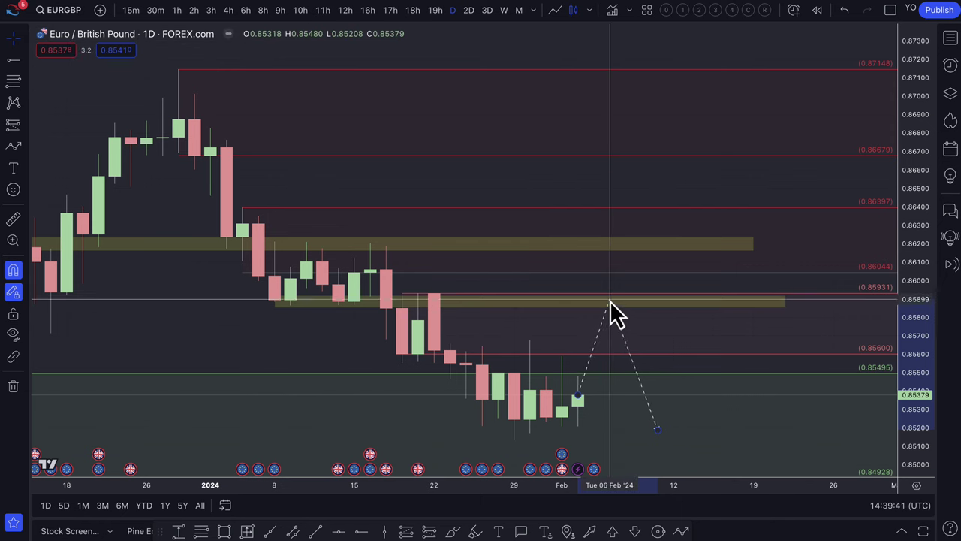
Extend the yellow EURGBP zone near 0.859 back to 9 November 2023.
click(278, 295)
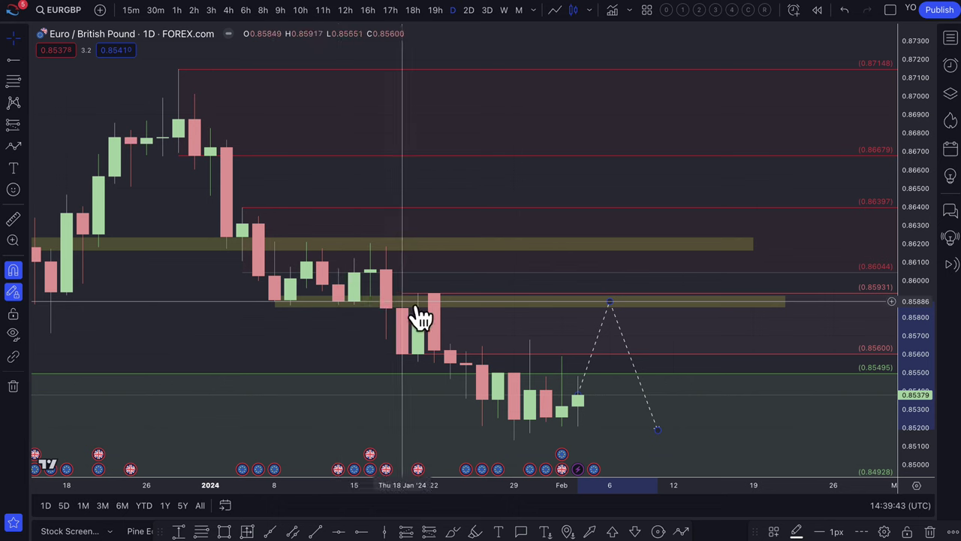
scroll(644, 348, left, 5)
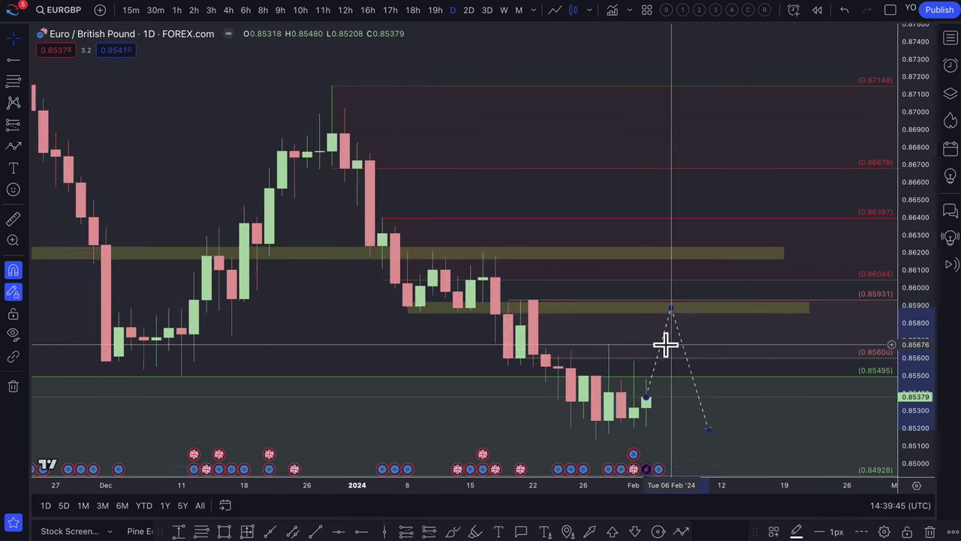
scroll(666, 345, left, 5)
drag(529, 324, 153, 328)
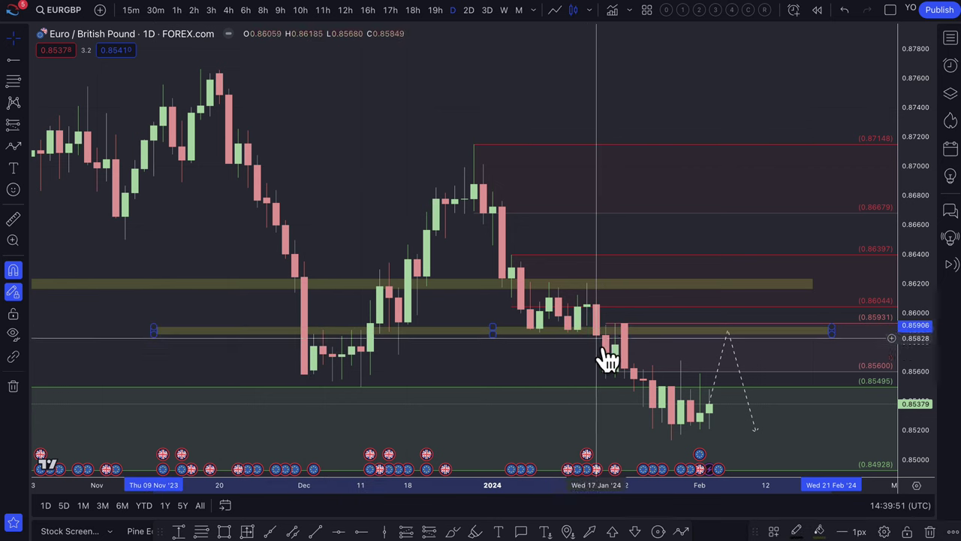
Move the EURGBP path's peak to about 0.8588 on 8 February and its end to about 0.8528 on 15 February.
click(735, 345)
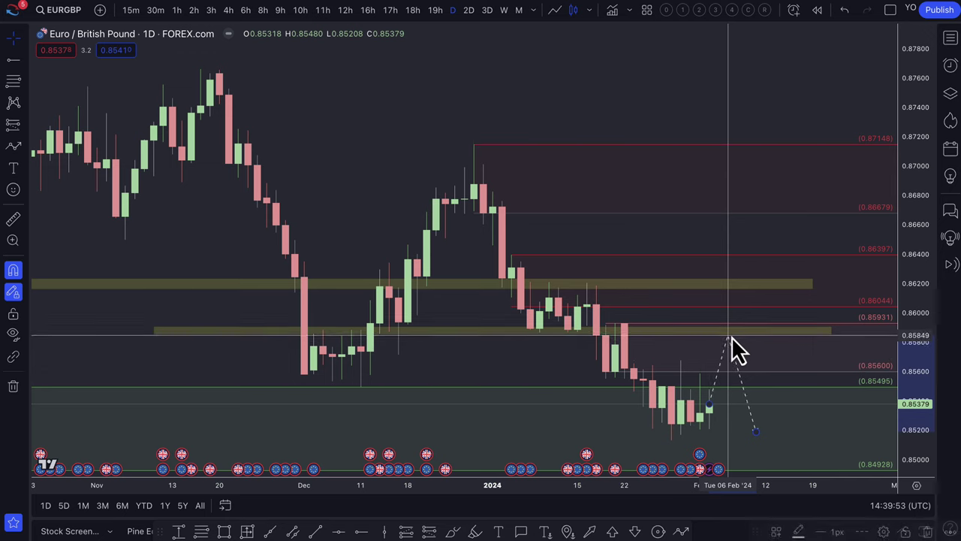
scroll(770, 379, down, 5)
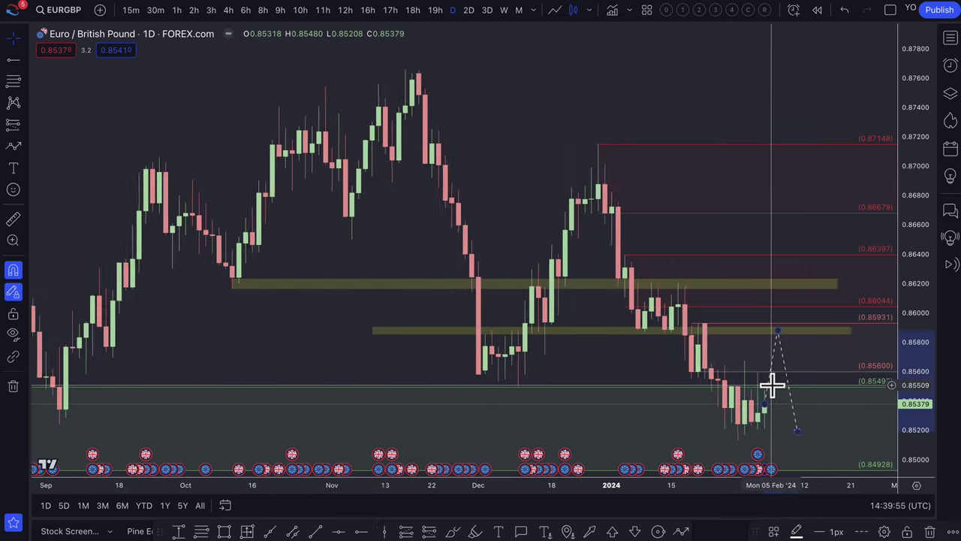
scroll(759, 359, up, 3)
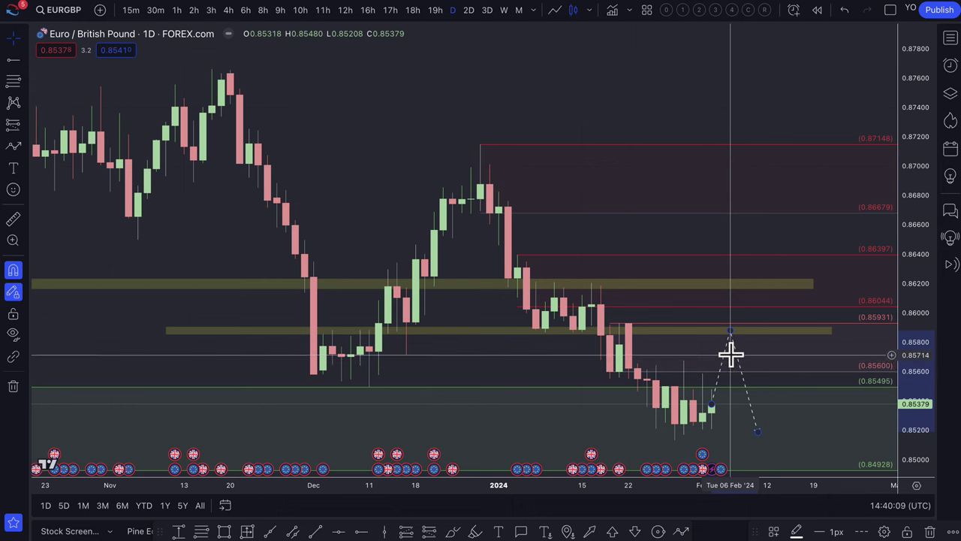
mouse_move(730, 334)
mouse_down()
mouse_move(751, 343)
mouse_move(749, 330)
mouse_up()
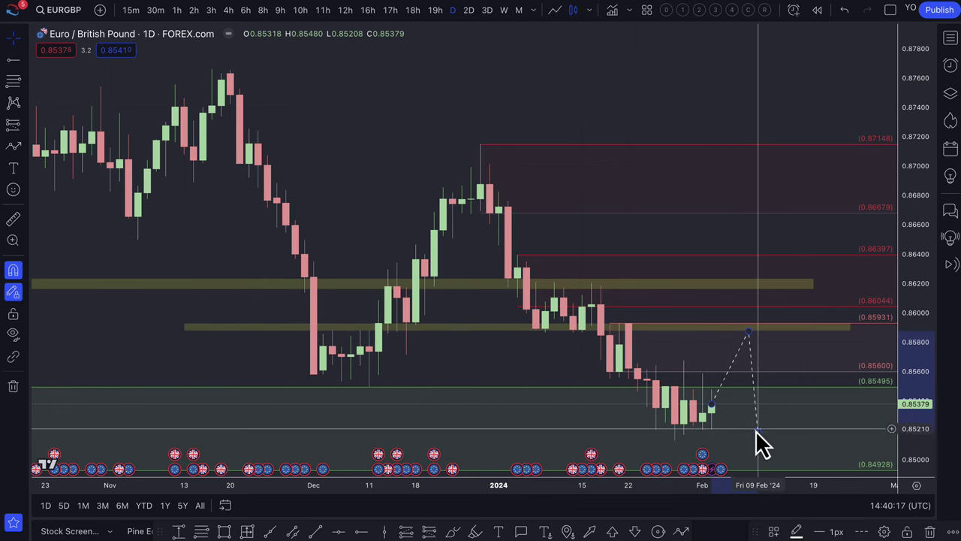
drag(757, 432, 794, 419)
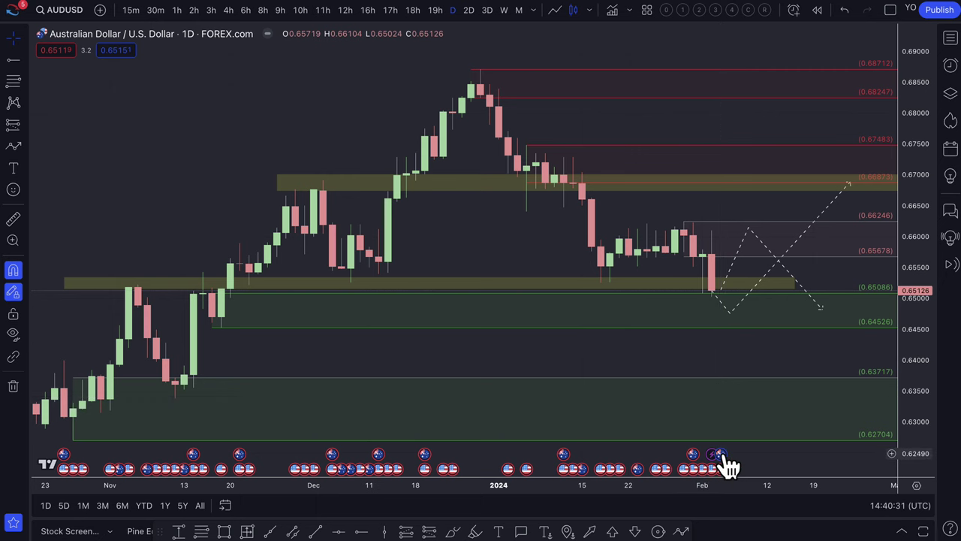
Examine AUDUSD's daily candles and the two projected paths against the marked zones.
mouse_move(726, 459)
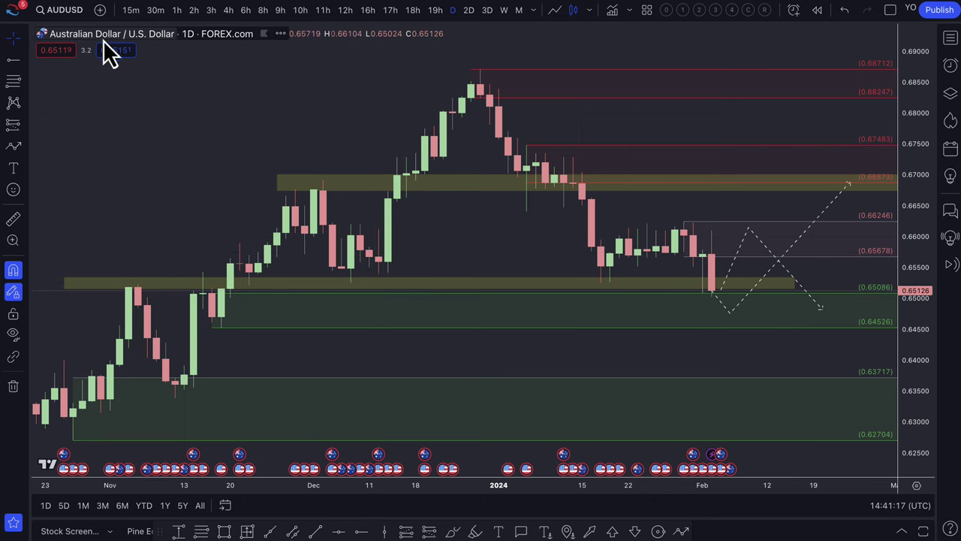
scroll(292, 229, left, 5)
scroll(292, 230, right, 8)
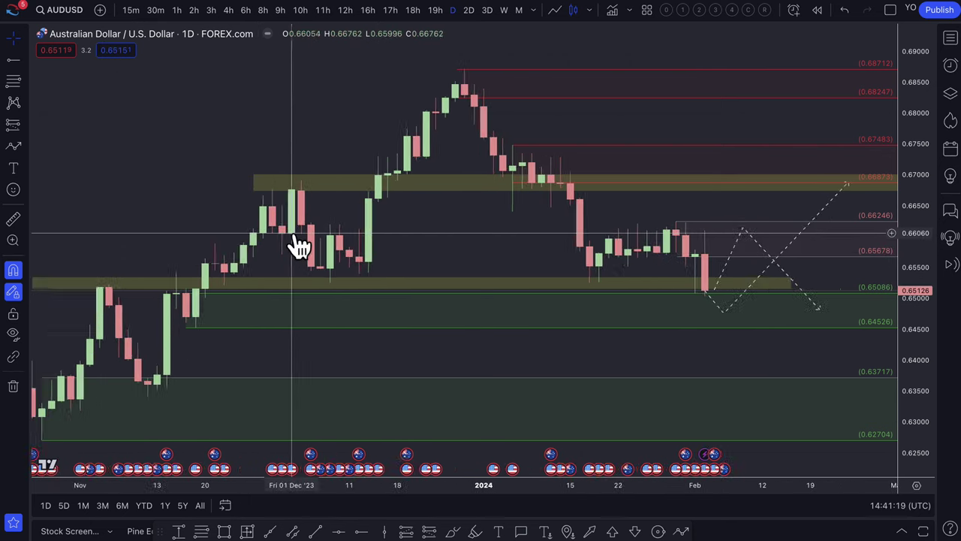
scroll(297, 239, right, 2)
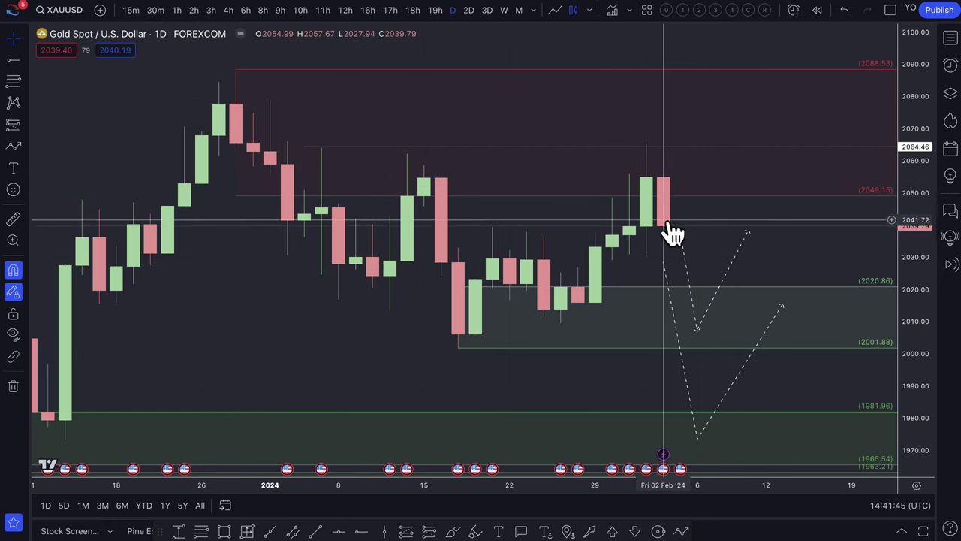
Trace gold's swings with a path from the October low through the latest high, projecting down to about 1961 and up to about 2072.
scroll(423, 204, down, 3)
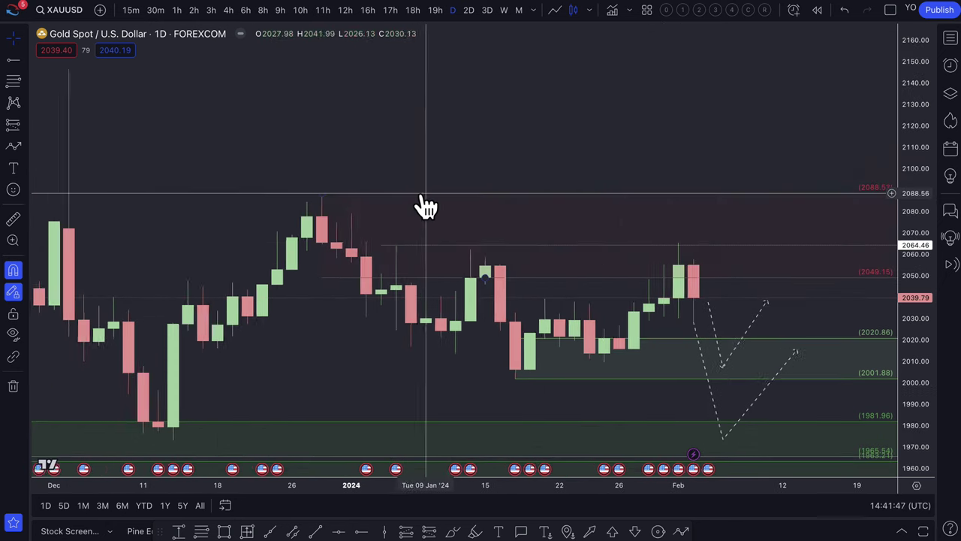
scroll(713, 335, up, 3)
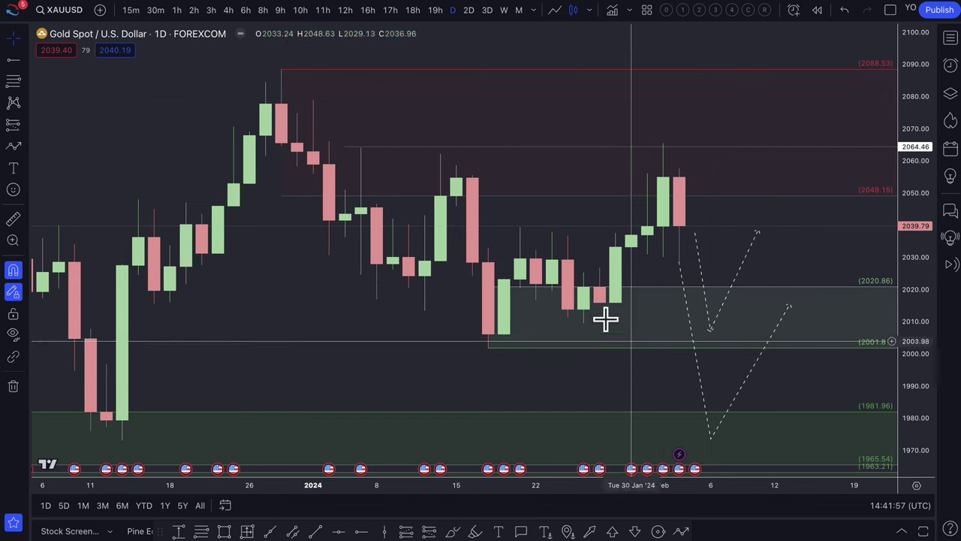
scroll(391, 281, down, 2)
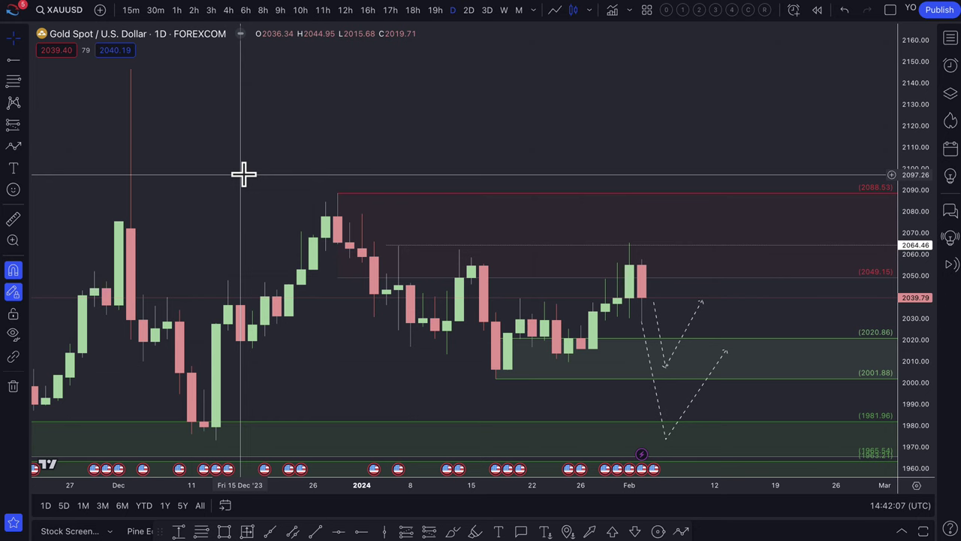
scroll(313, 281, down, 8)
scroll(314, 281, up, 8)
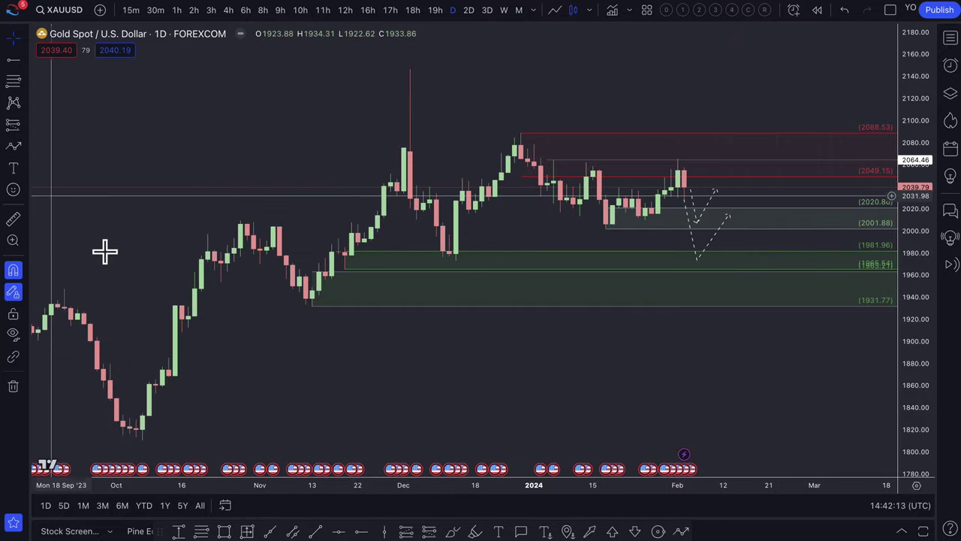
click(142, 429)
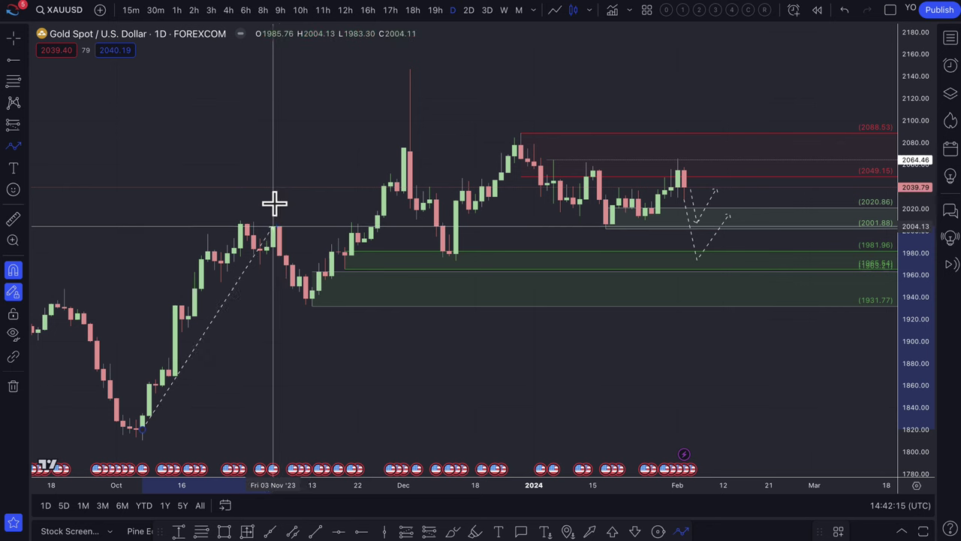
click(274, 225)
click(305, 297)
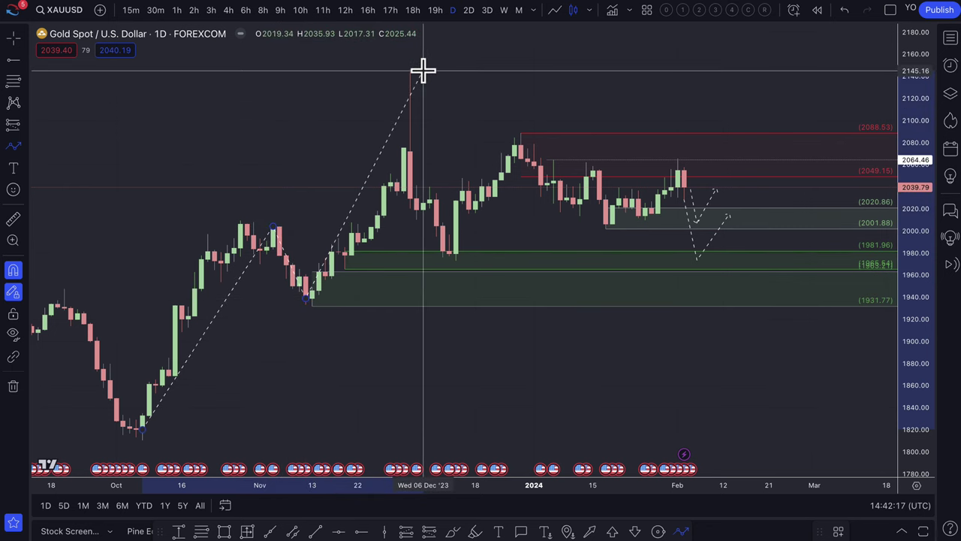
click(423, 71)
click(454, 253)
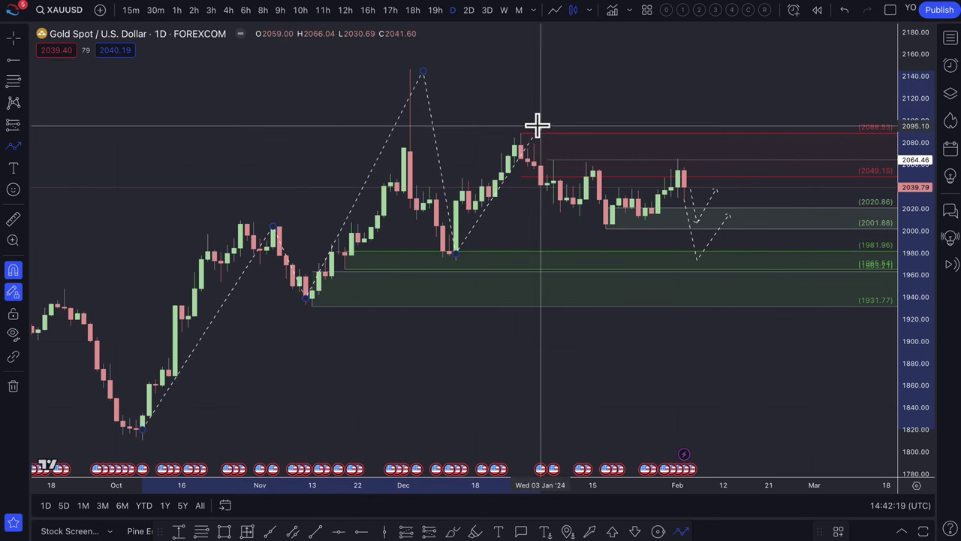
click(538, 126)
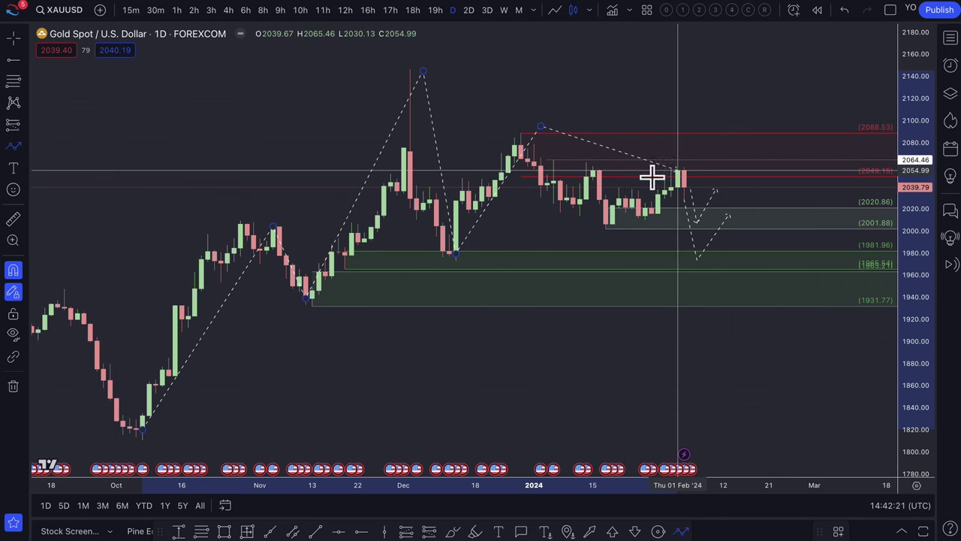
click(605, 229)
click(682, 166)
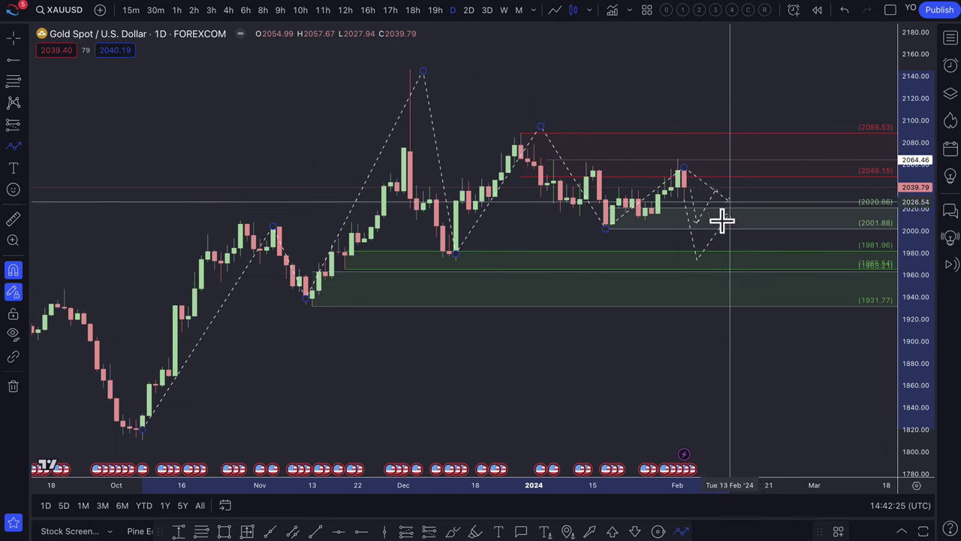
click(742, 274)
double_click(806, 151)
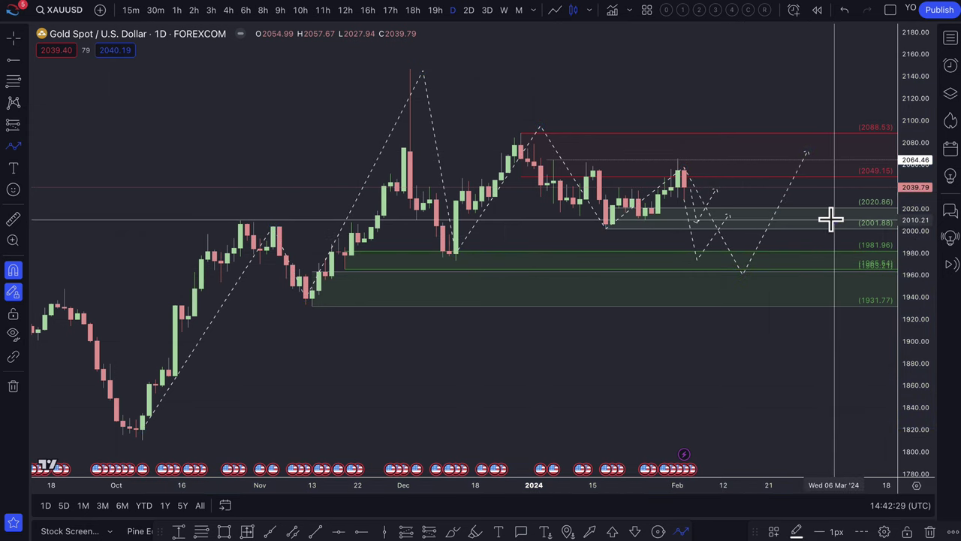
click(834, 220)
key(Escape)
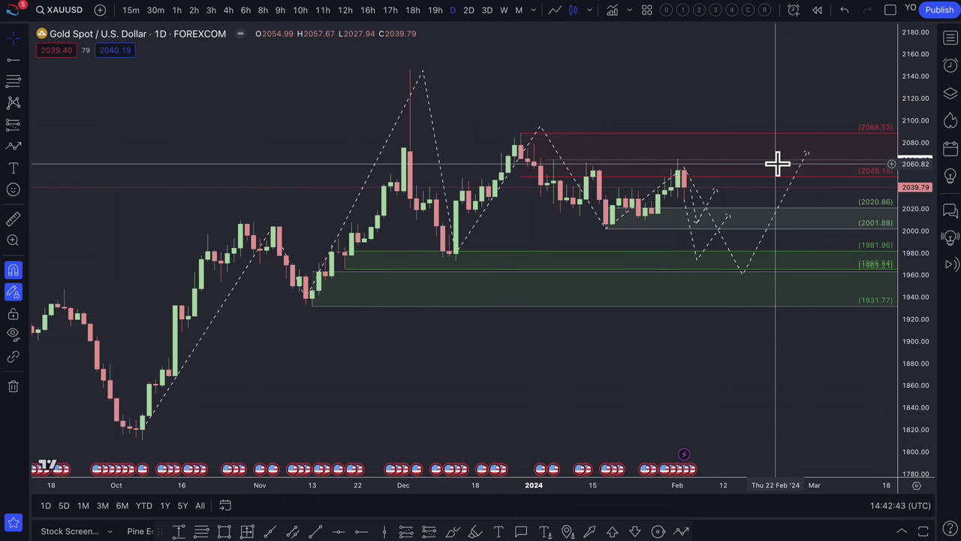
Delete the long path tracing gold's swings from October.
scroll(558, 172, up, 5)
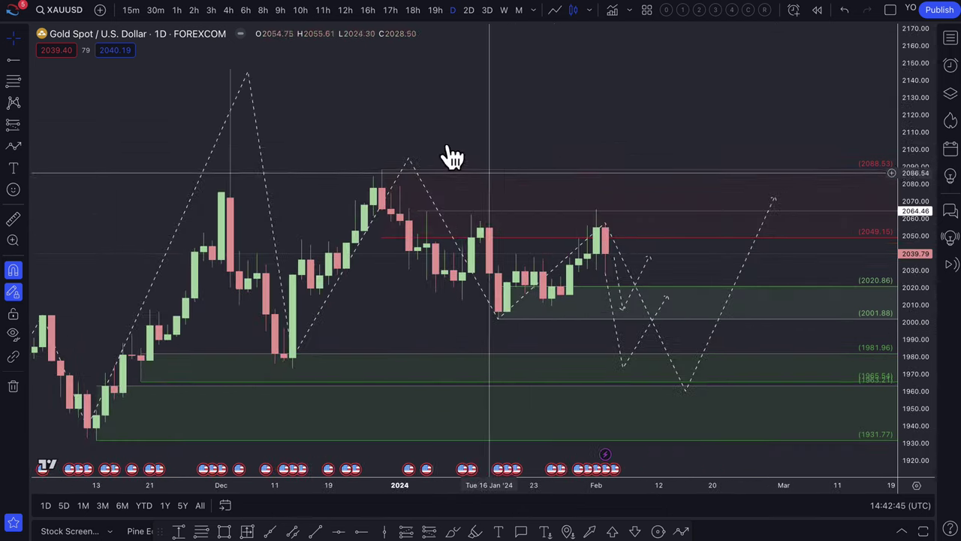
click(408, 161)
key(Delete)
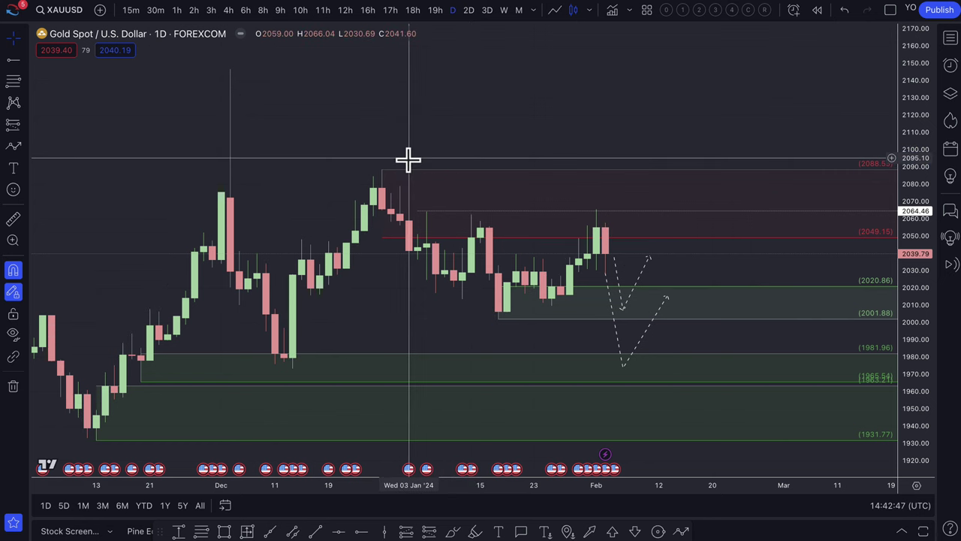
Delete the shallower gold path and move the other's low to about 1969 on 6 February and its end to about 2047 on 14 February.
click(614, 259)
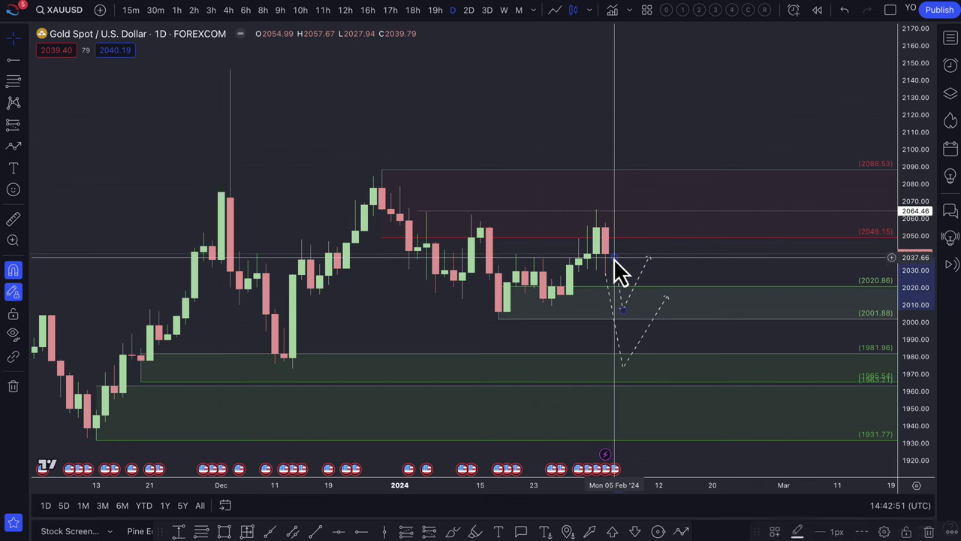
drag(614, 258, 641, 277)
key(Escape)
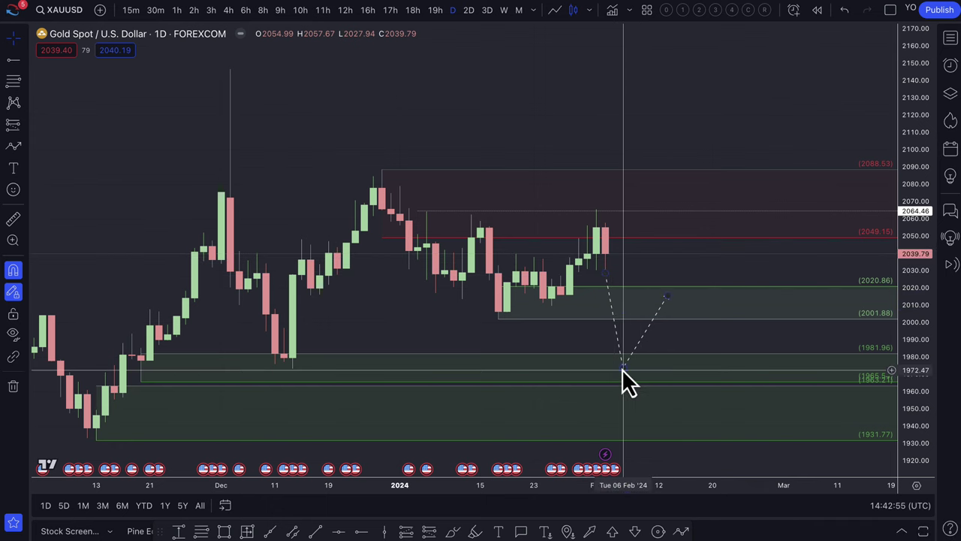
mouse_move(624, 366)
mouse_down()
mouse_move(632, 319)
mouse_move(677, 241)
mouse_up()
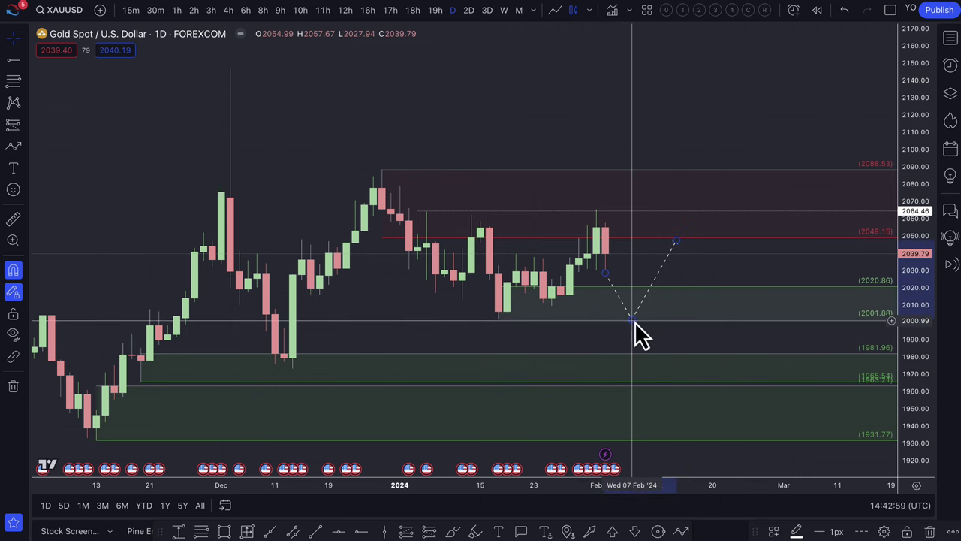
drag(633, 321, 624, 376)
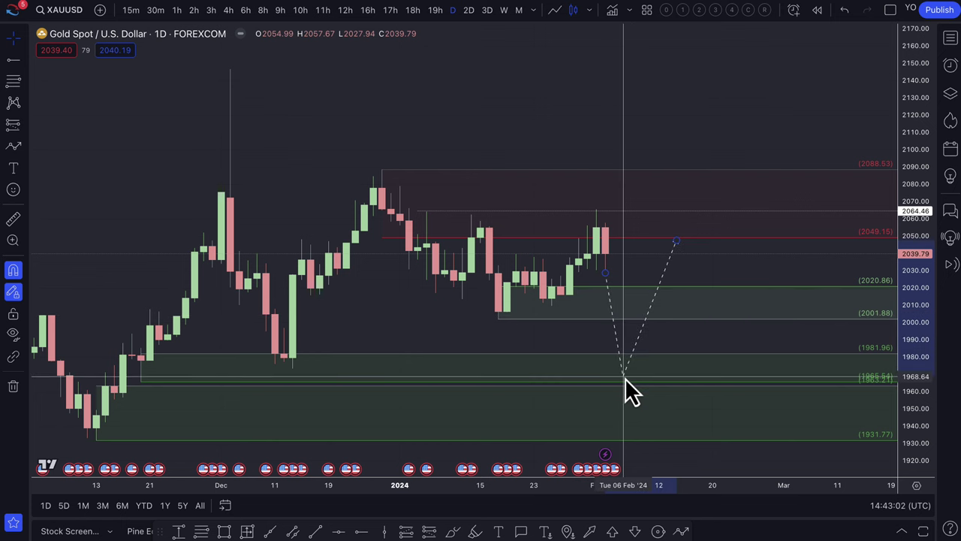
Draw a second gold path from the latest close up to about 2082 on 7 February and down to about 2026 on 20 February.
click(13, 145)
click(606, 253)
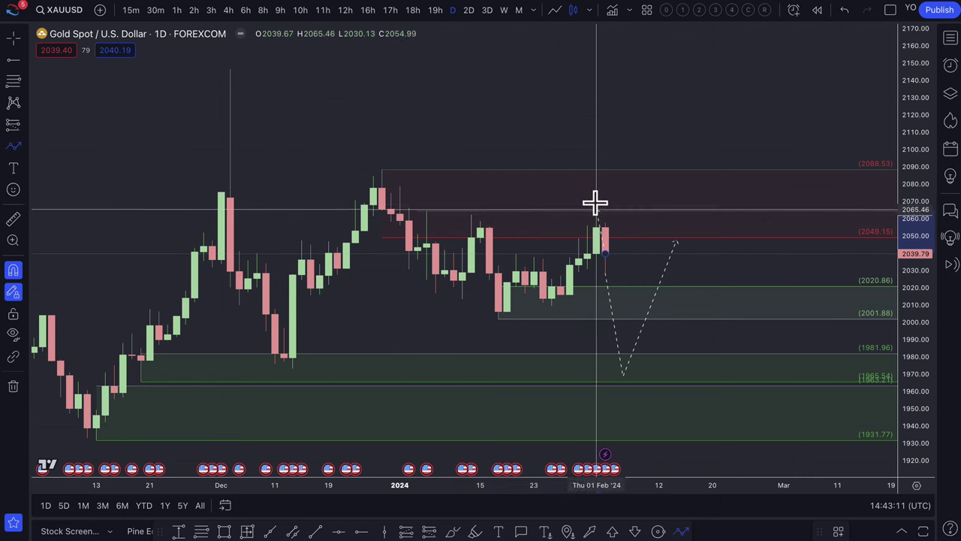
click(651, 184)
click(712, 277)
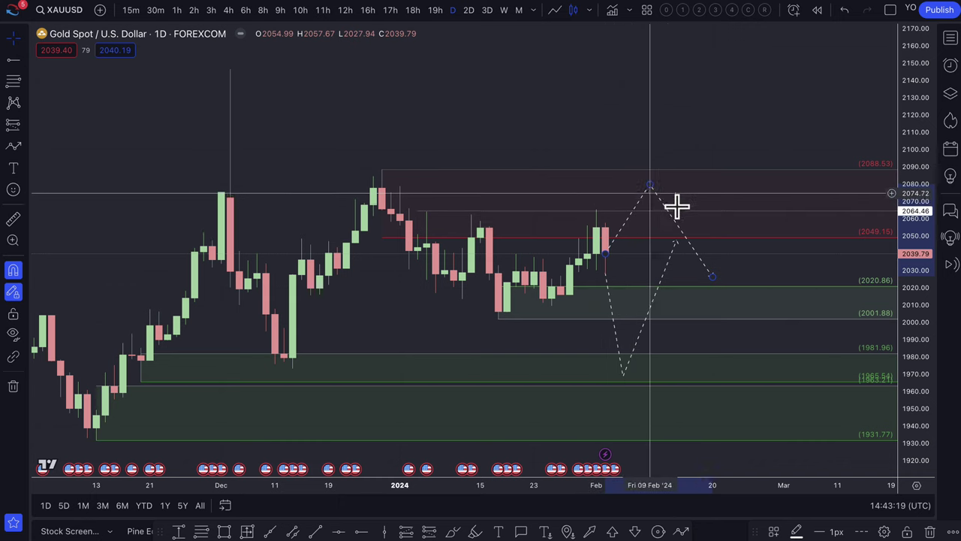
scroll(650, 242, up, 2)
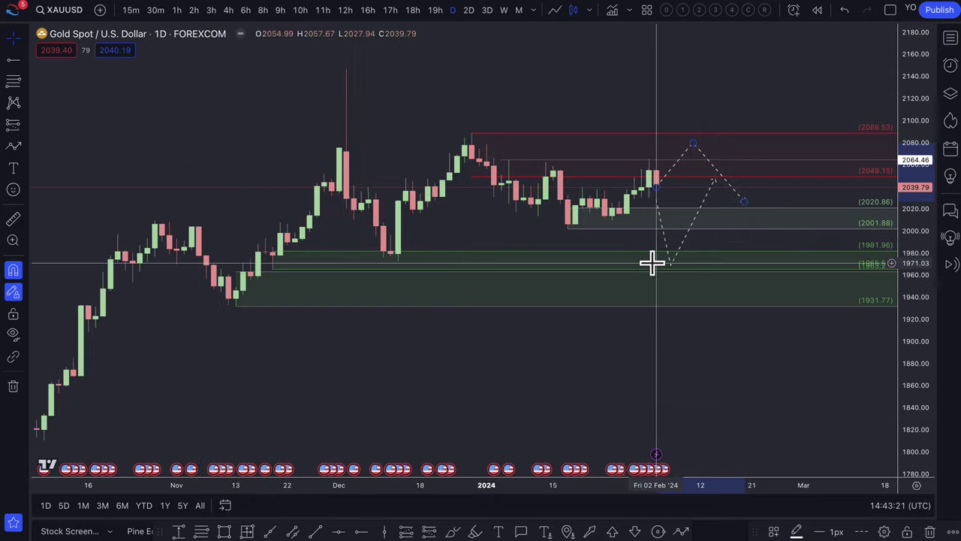
scroll(651, 262, down, 2)
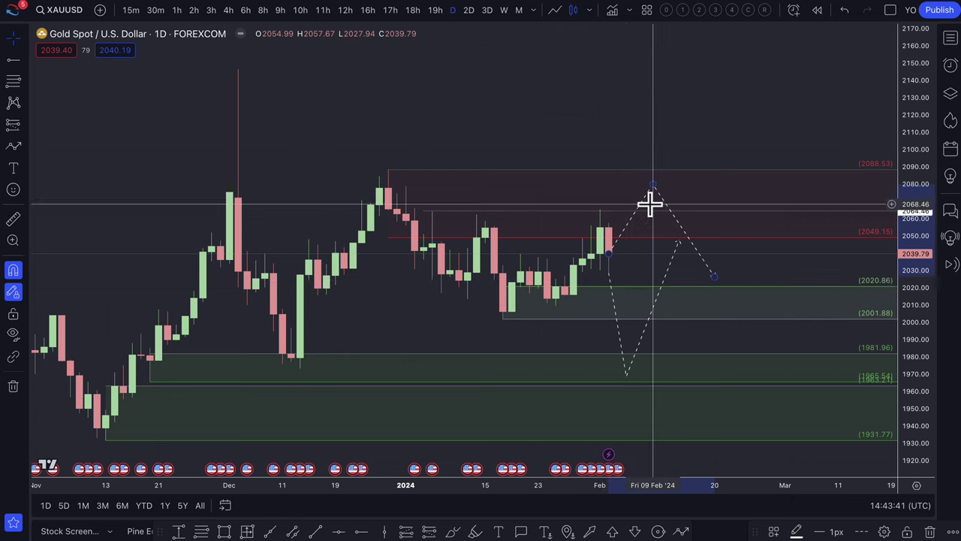
drag(653, 186, 636, 182)
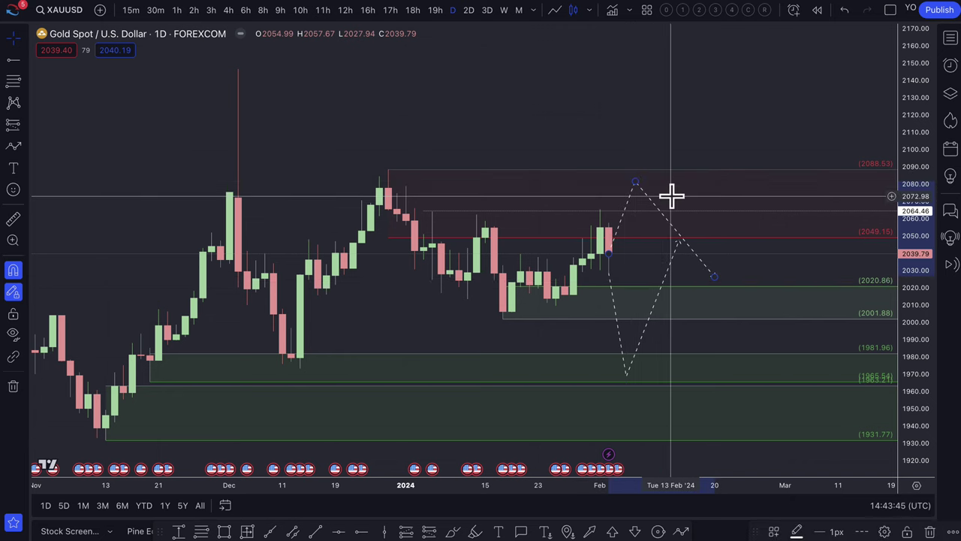